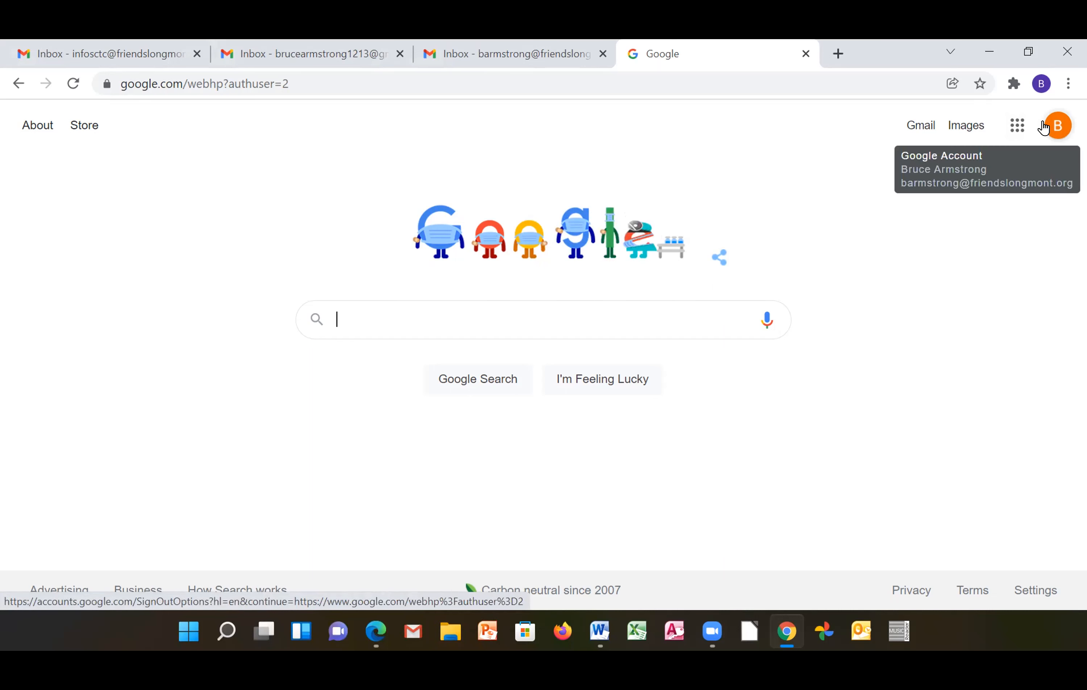
# - Open Google Sheets from the Google home page and look through the recent spreadsheets
pyautogui.click(1014, 124)
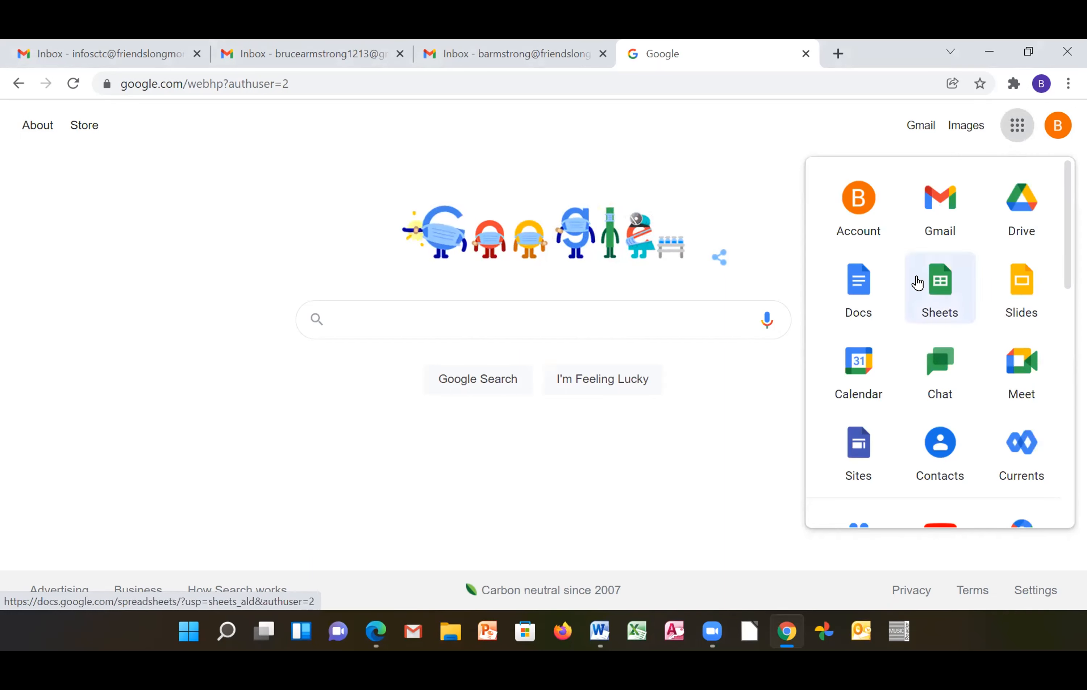
pyautogui.click(933, 283)
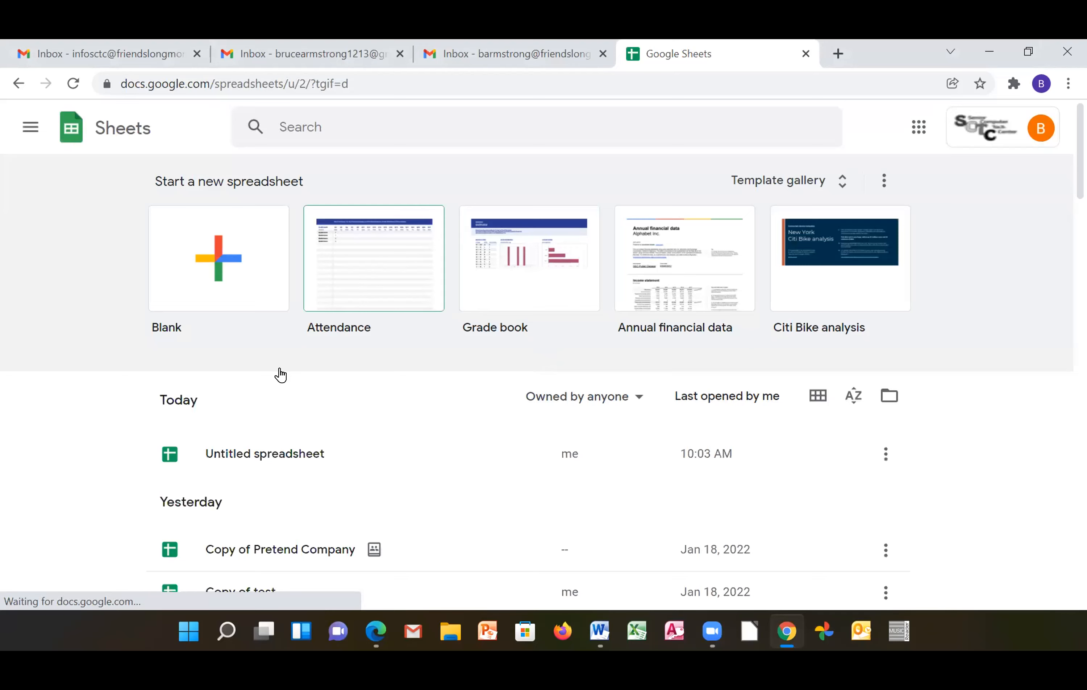
pyautogui.scroll(-3, 288, 383)
pyautogui.scroll(4, 289, 372)
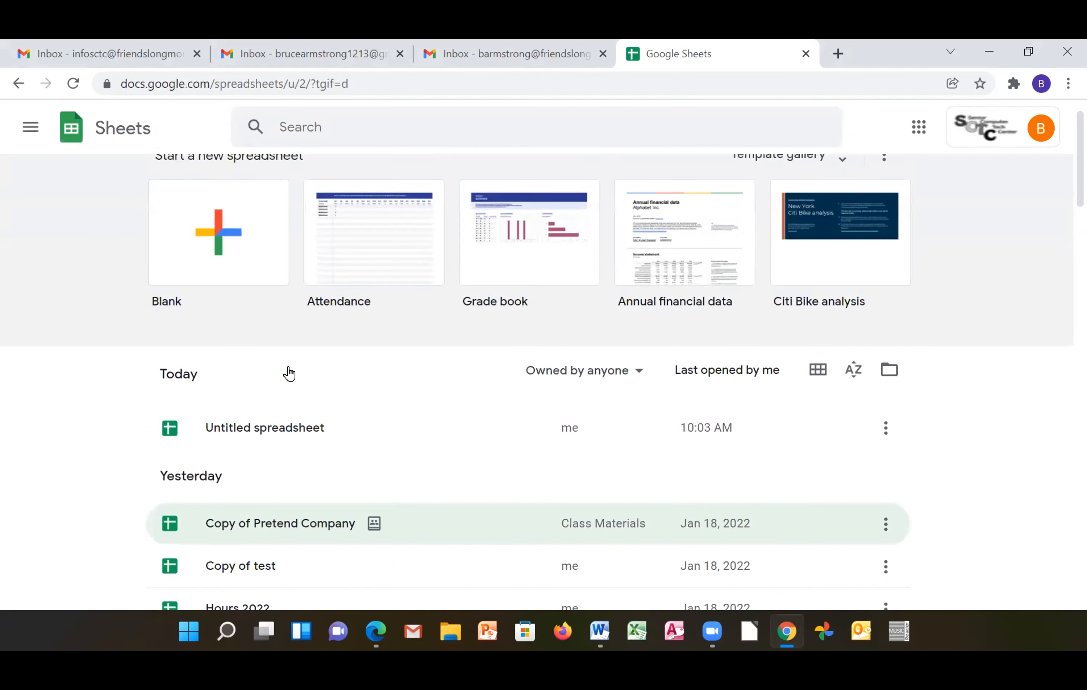
pyautogui.scroll(-2, 288, 367)
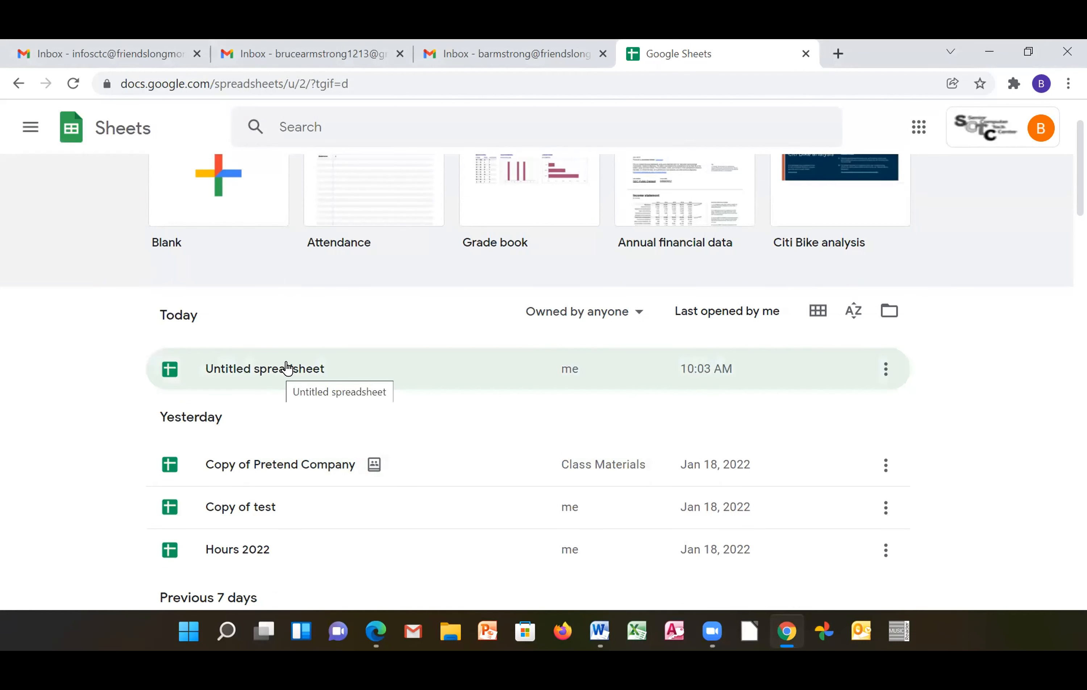
# - Rename the untitled spreadsheet in today's files as Test Workbook
pyautogui.click(885, 368)
pyautogui.click(867, 408)
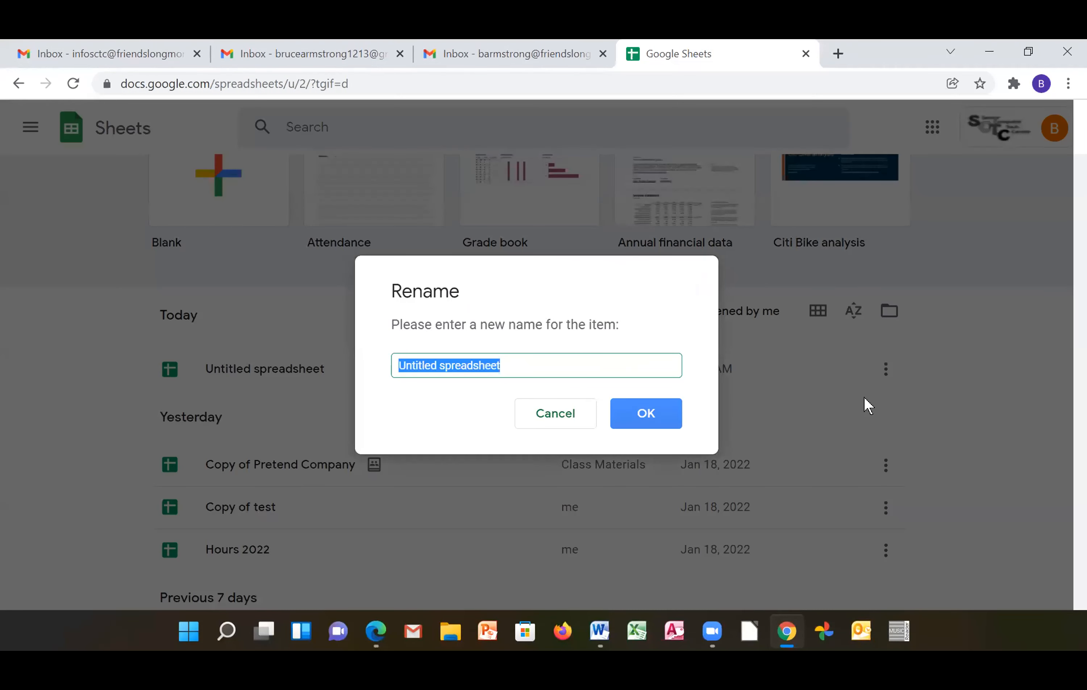
pyautogui.write('TEst W')
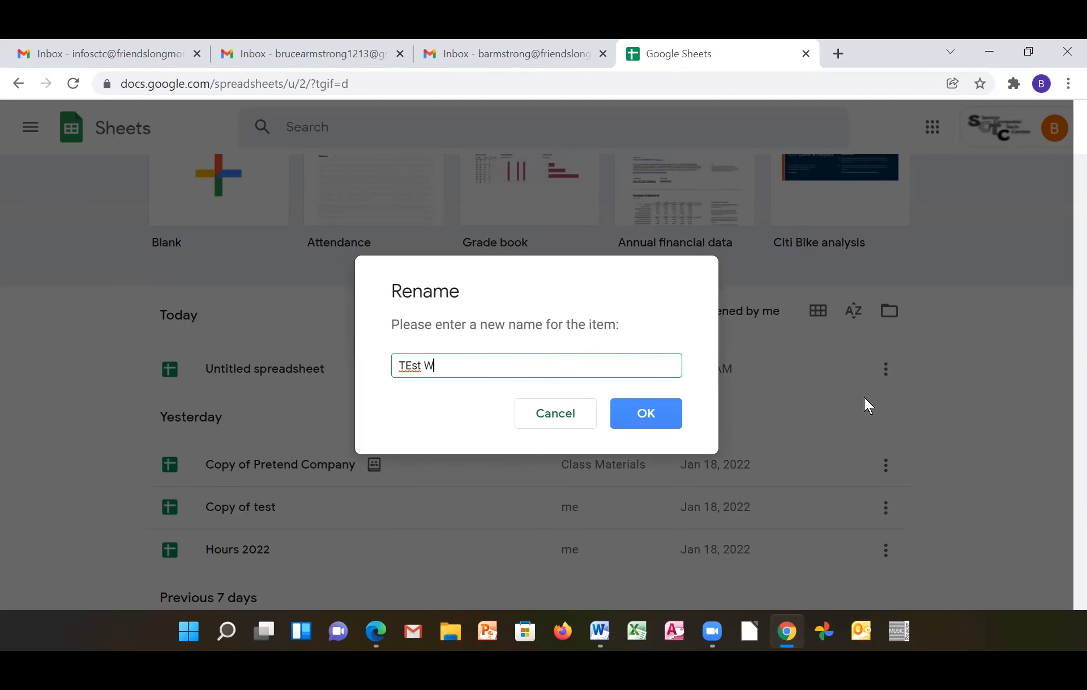
pyautogui.write('orkbnook')
pyautogui.press('BackSpace')
pyautogui.press('BackSpace')
pyautogui.press('BackSpace')
pyautogui.press('BackSpace')
pyautogui.press('BackSpace')
pyautogui.press('BackSpace')
pyautogui.press('BackSpace')
pyautogui.press('BackSpace')
pyautogui.press('BackSpace')
pyautogui.write('Workboo')
pyautogui.press('Return')
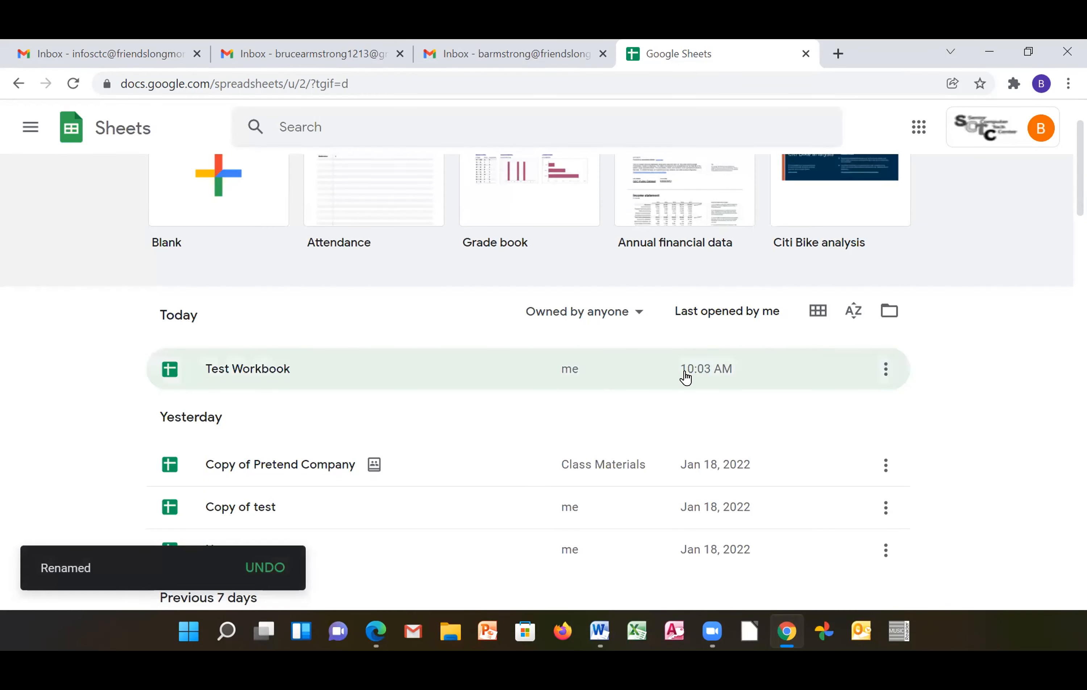
# - Open Test Workbook and review the numbers in column B and the months in column C
pyautogui.click(346, 365)
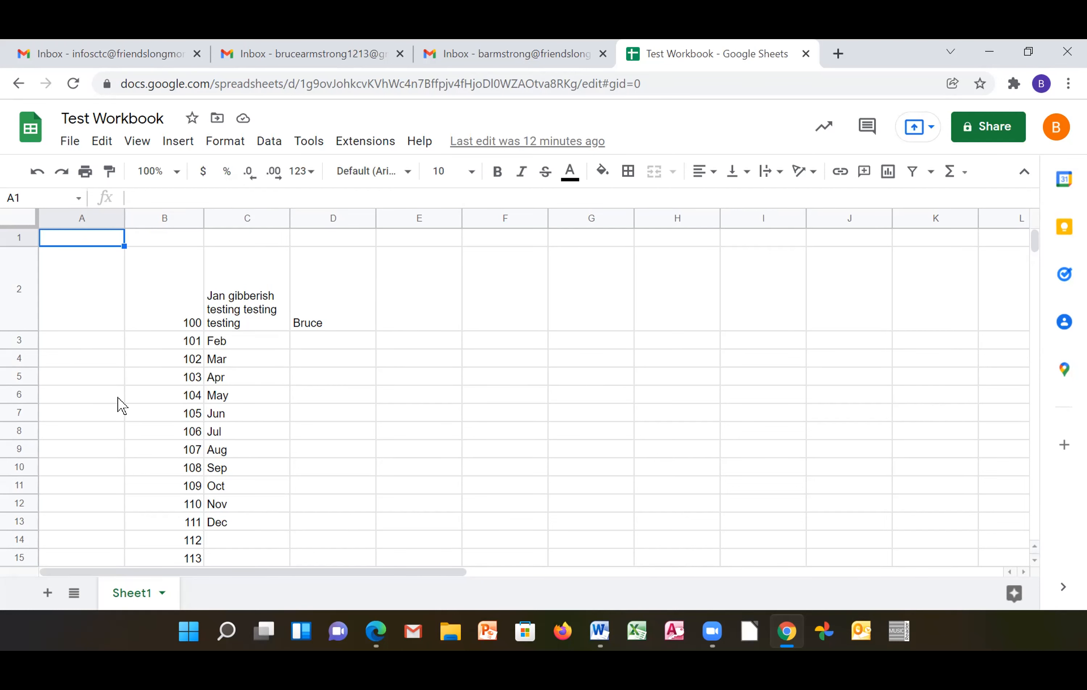
pyautogui.scroll(-2, 244, 349)
pyautogui.scroll(2, 255, 334)
pyautogui.scroll(-2, 258, 336)
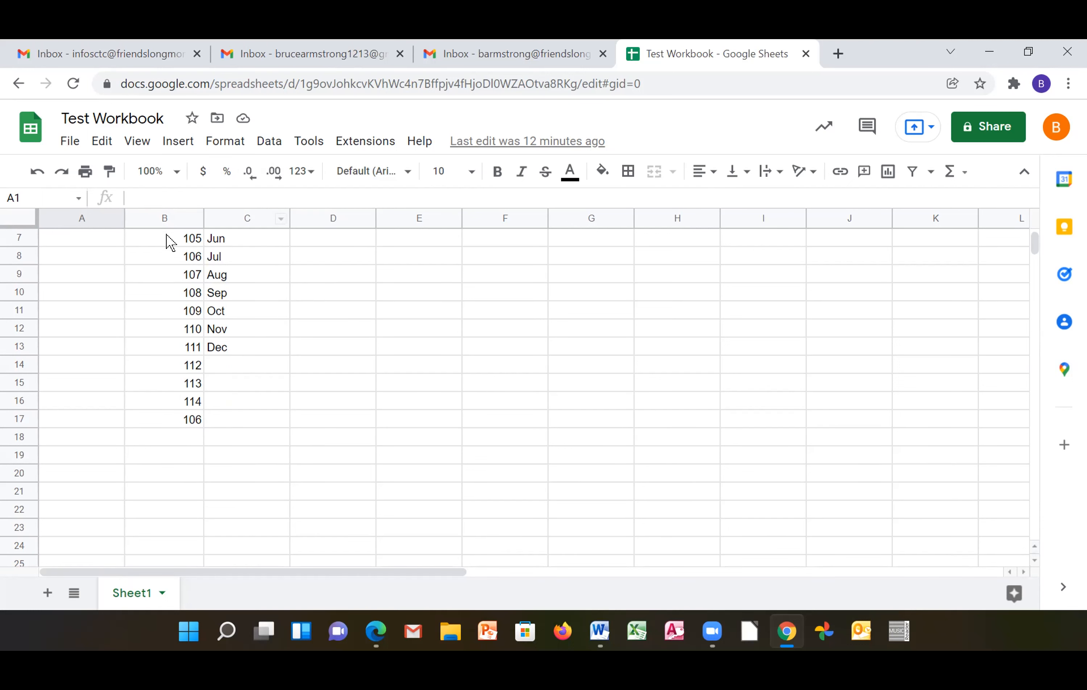
pyautogui.click(177, 238)
pyautogui.scroll(3, 183, 256)
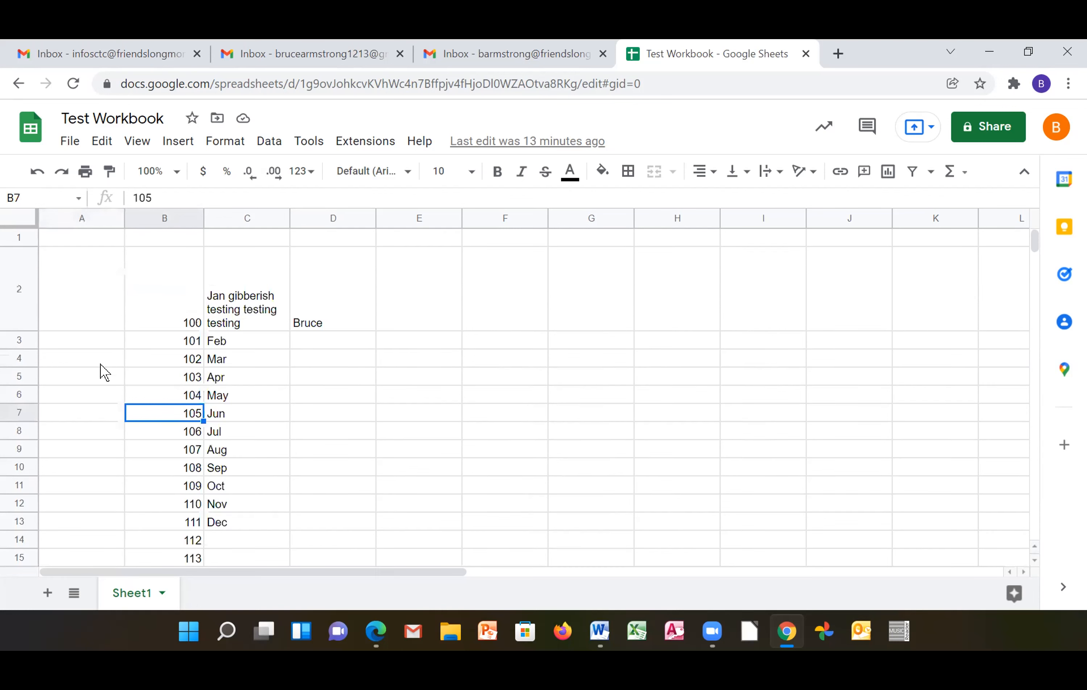
# - Format the numbers in B2:B17 as currency
pyautogui.moveTo(144, 269); pyautogui.dragTo(155, 496)
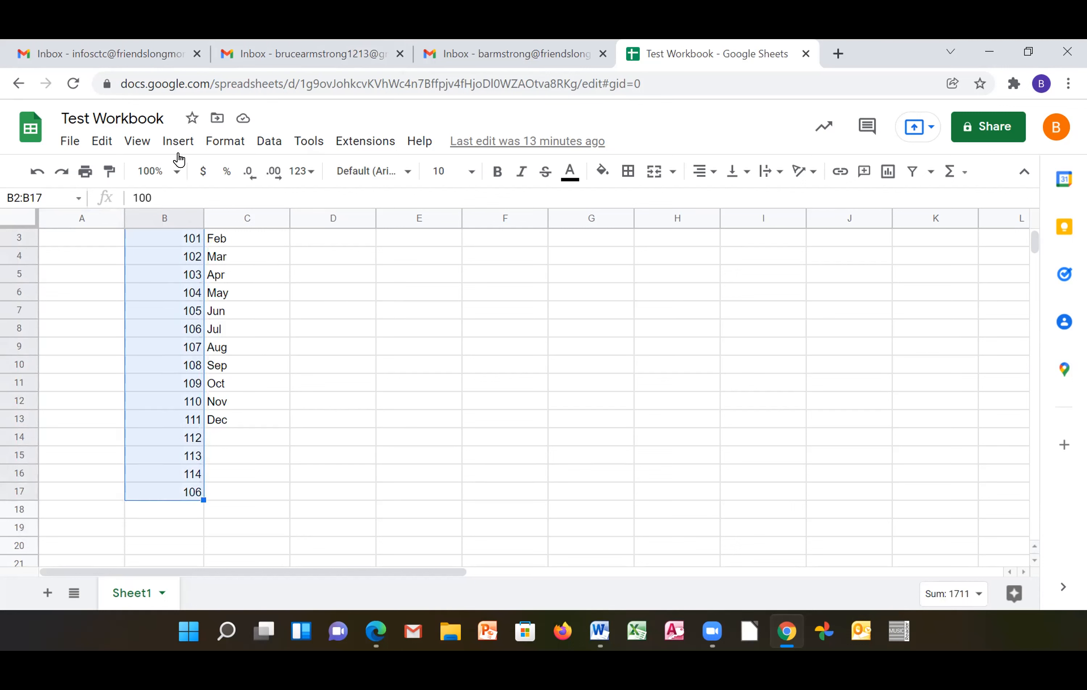
pyautogui.click(205, 170)
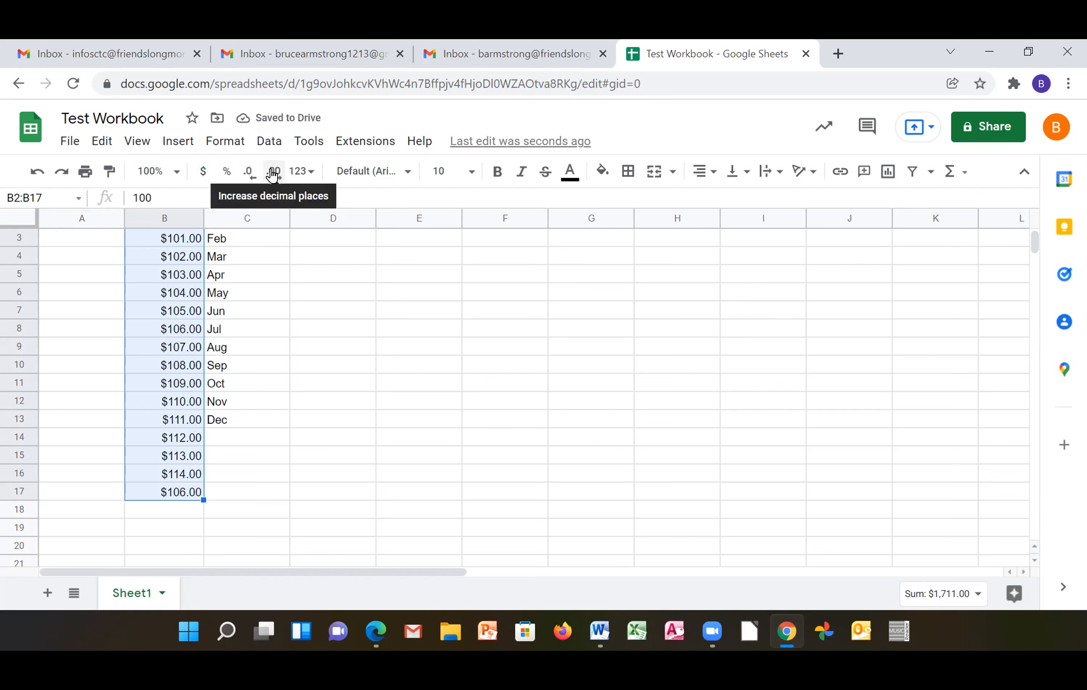
# - Reduce the amounts in B2:B17 to zero decimal places and restore them to two
pyautogui.click(245, 176)
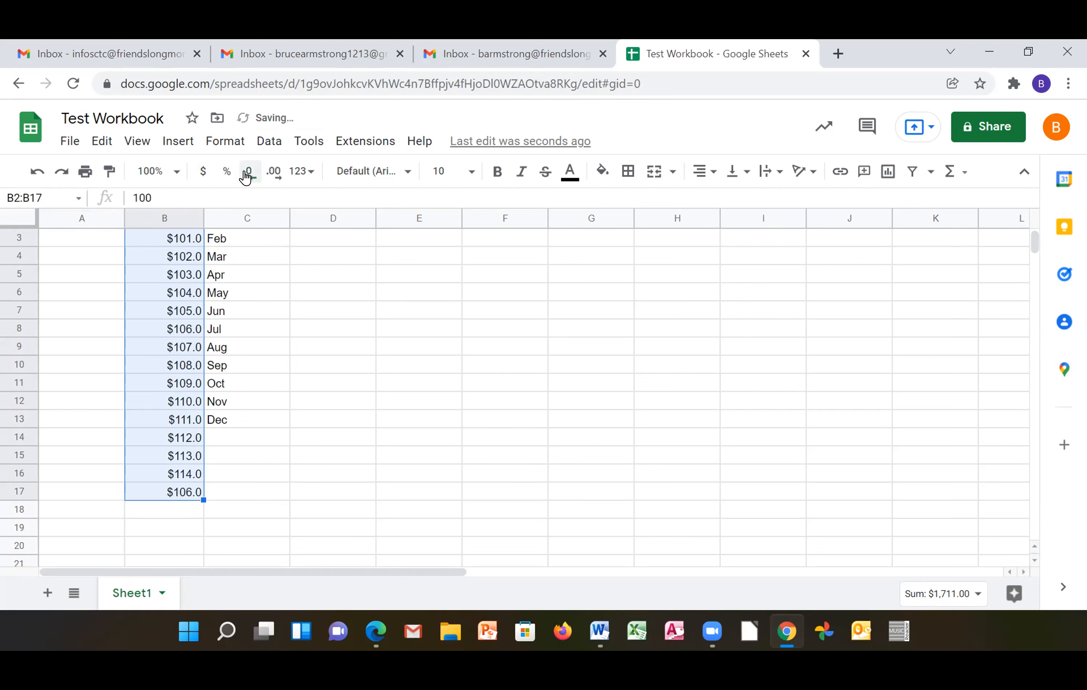
pyautogui.click(246, 176)
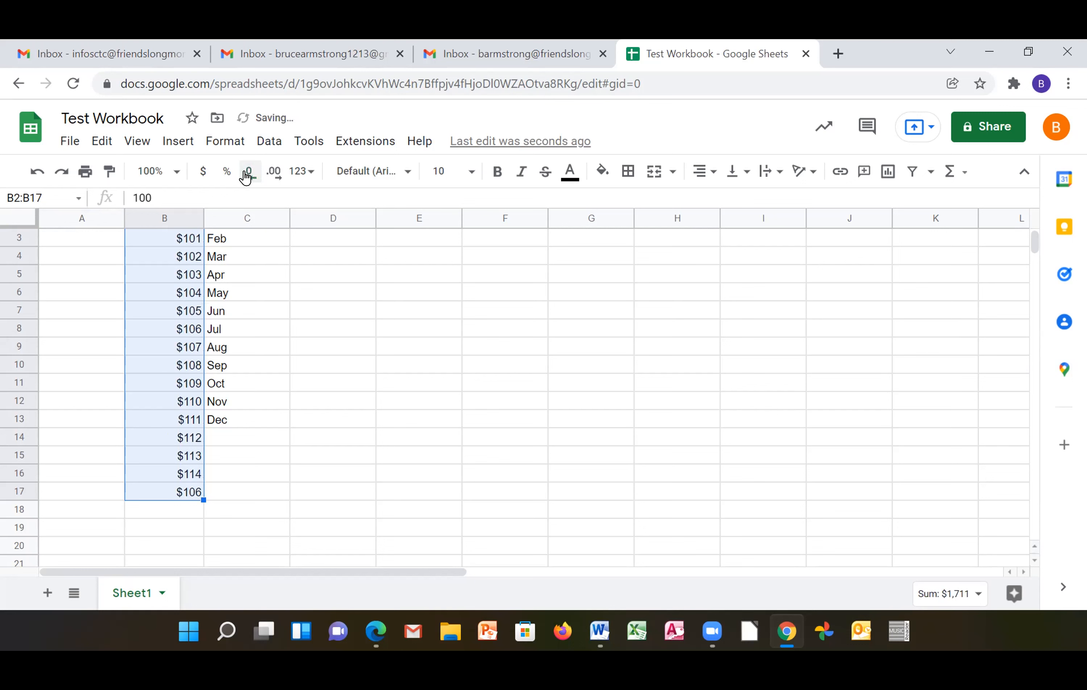
pyautogui.click(274, 176)
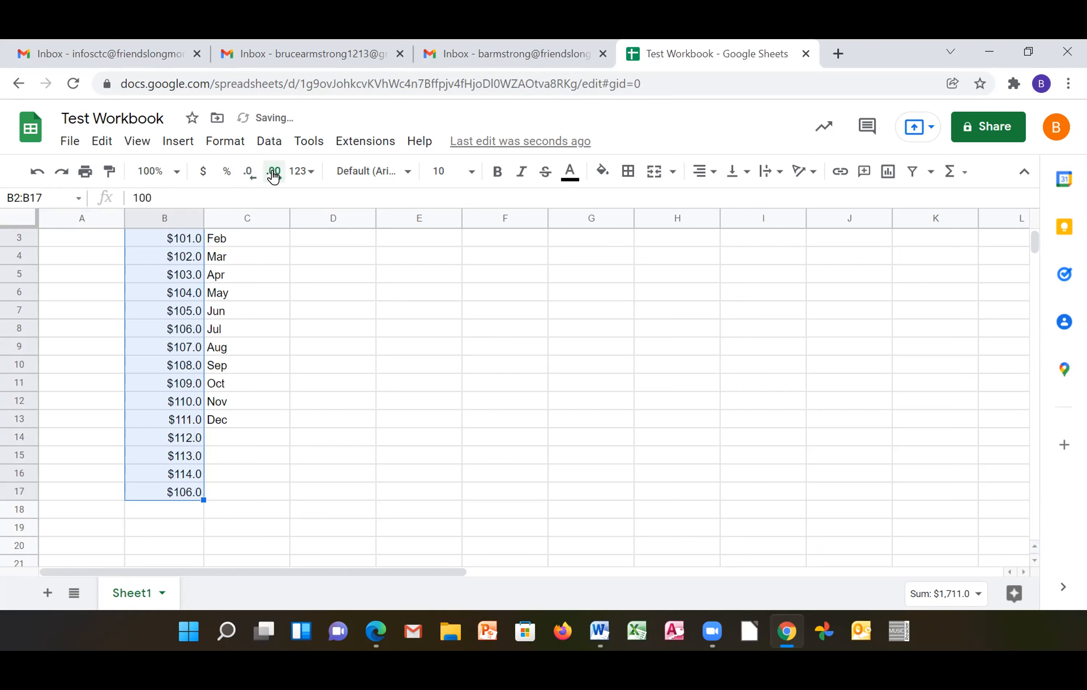
pyautogui.click(274, 176)
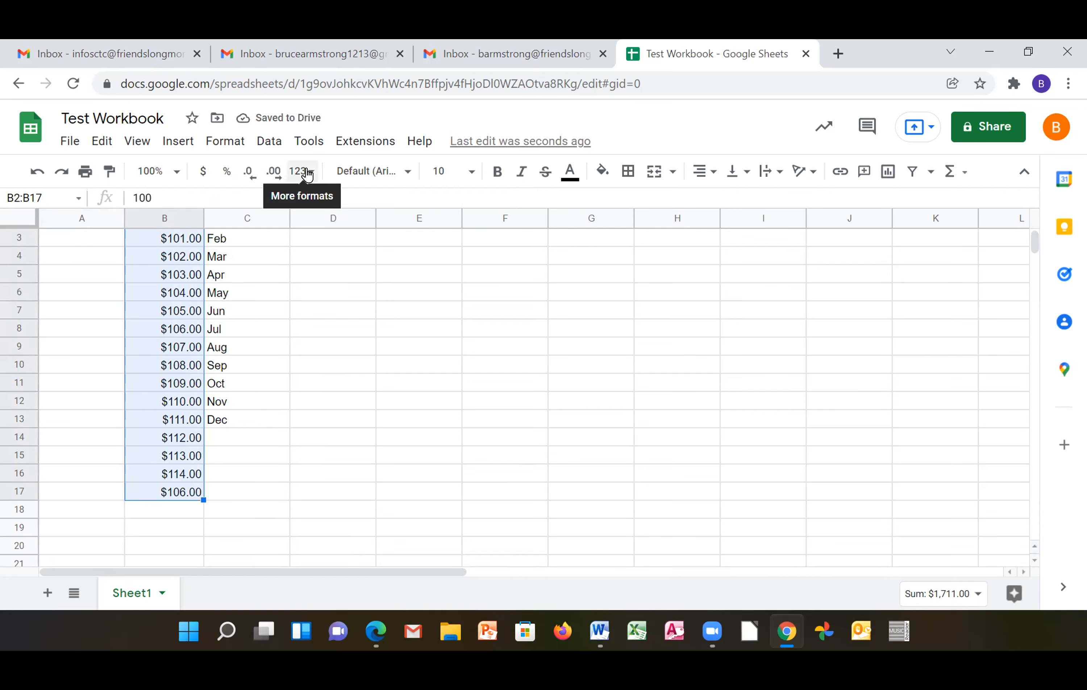
# - Apply the Accounting number format to B2:B17
pyautogui.click(307, 174)
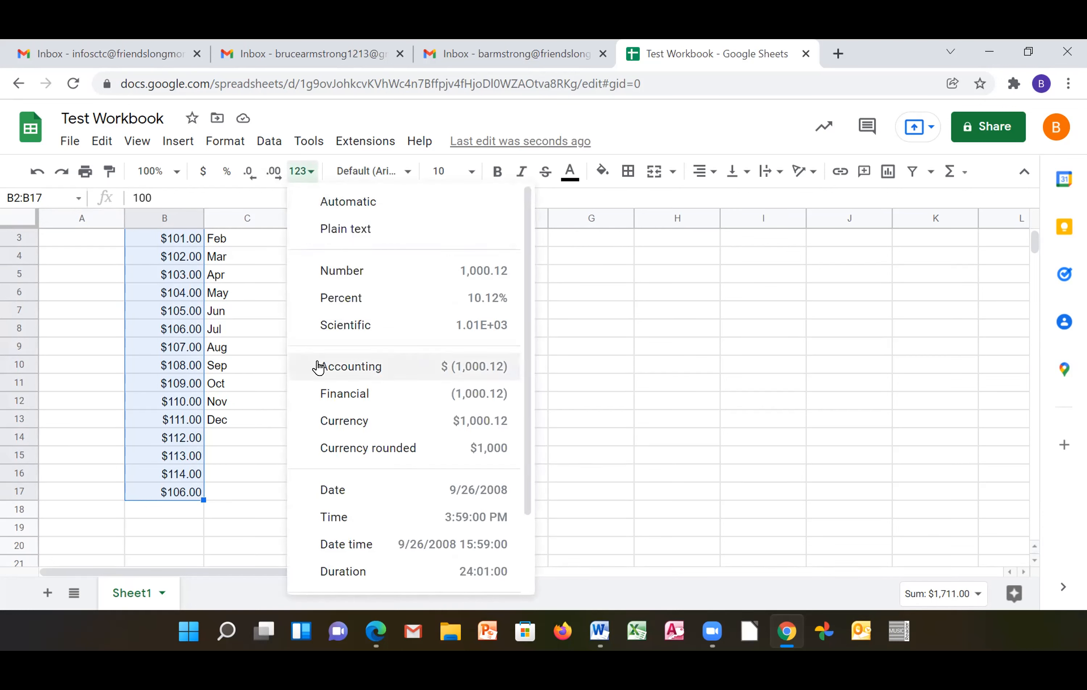
pyautogui.click(337, 373)
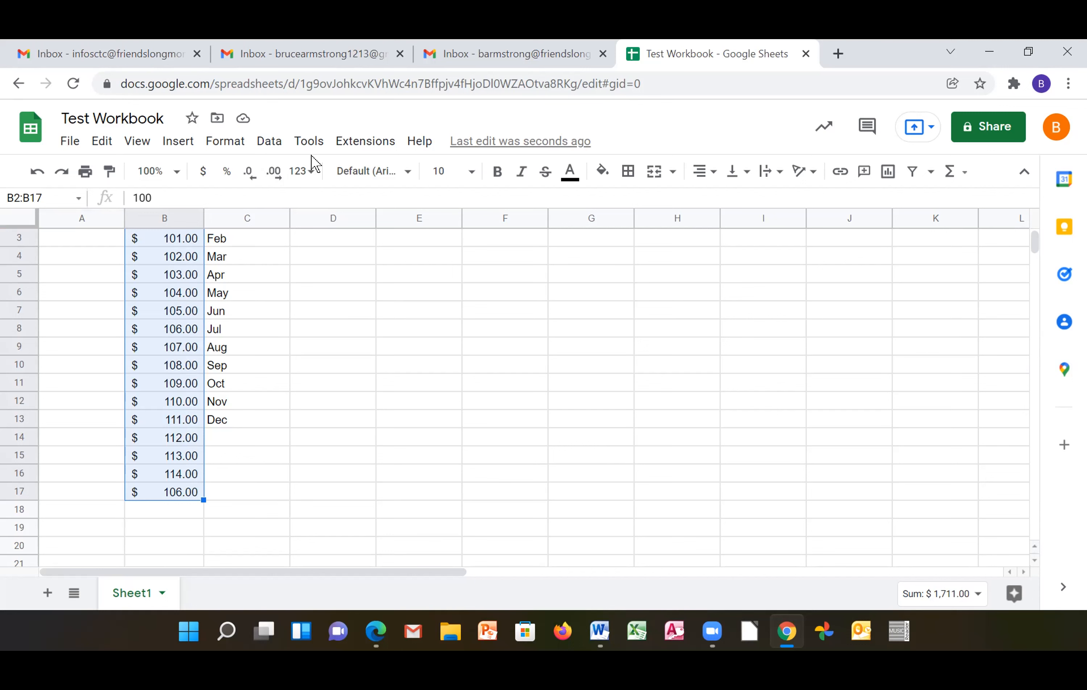
pyautogui.click(305, 173)
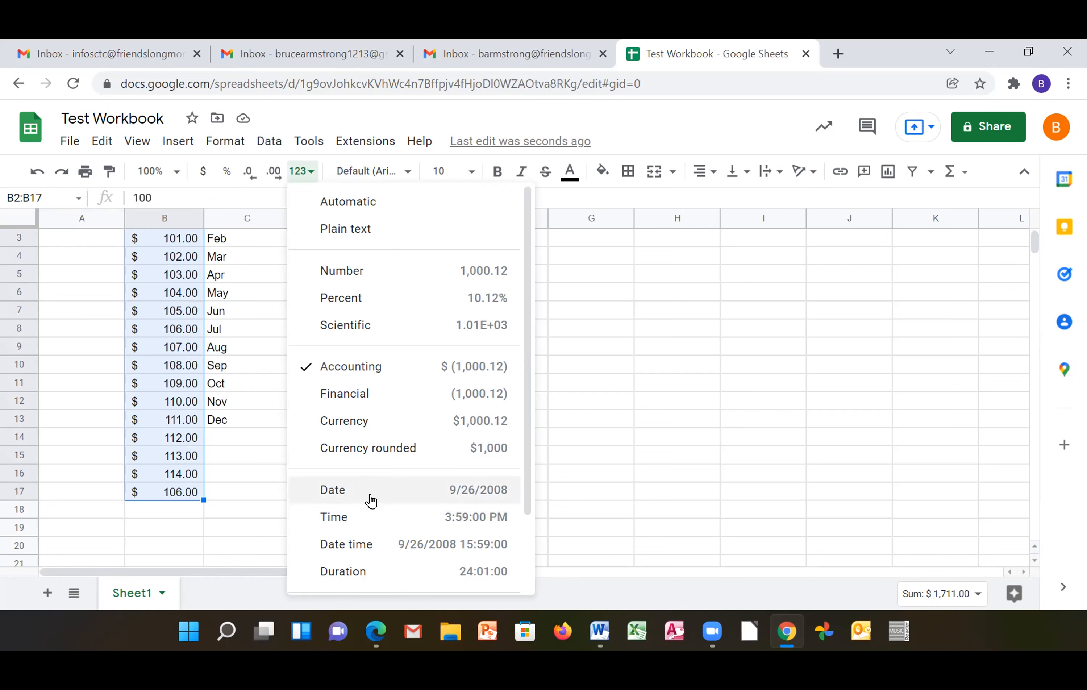
# - Try to apply the Date number format to cell C3, which holds Feb
pyautogui.click(228, 238)
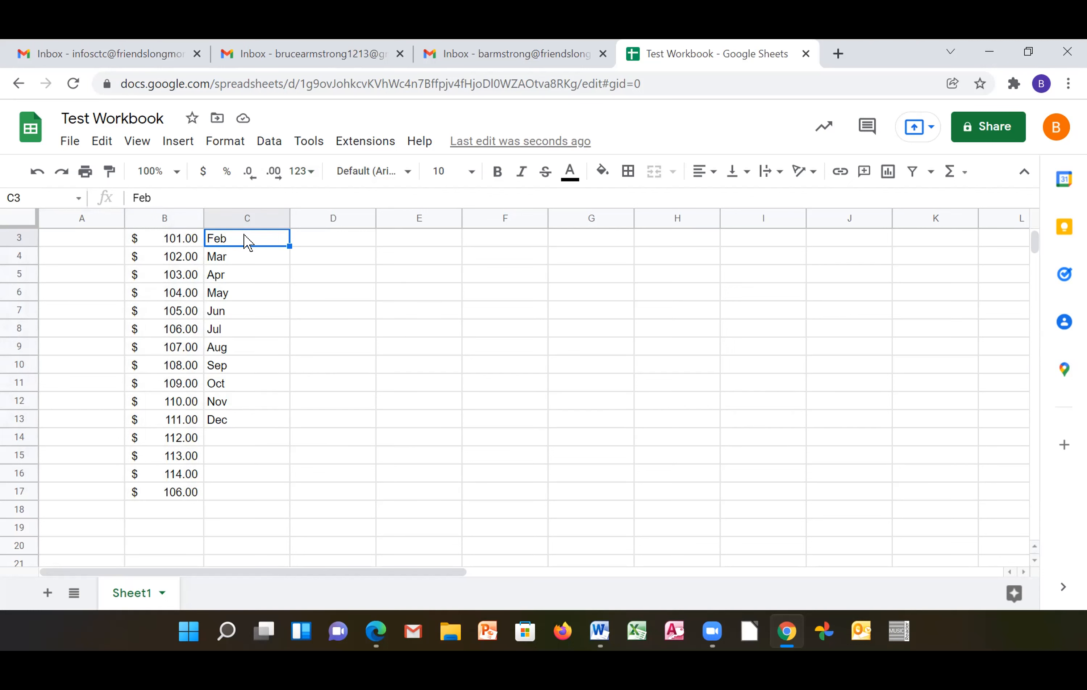
pyautogui.scroll(2, 246, 240)
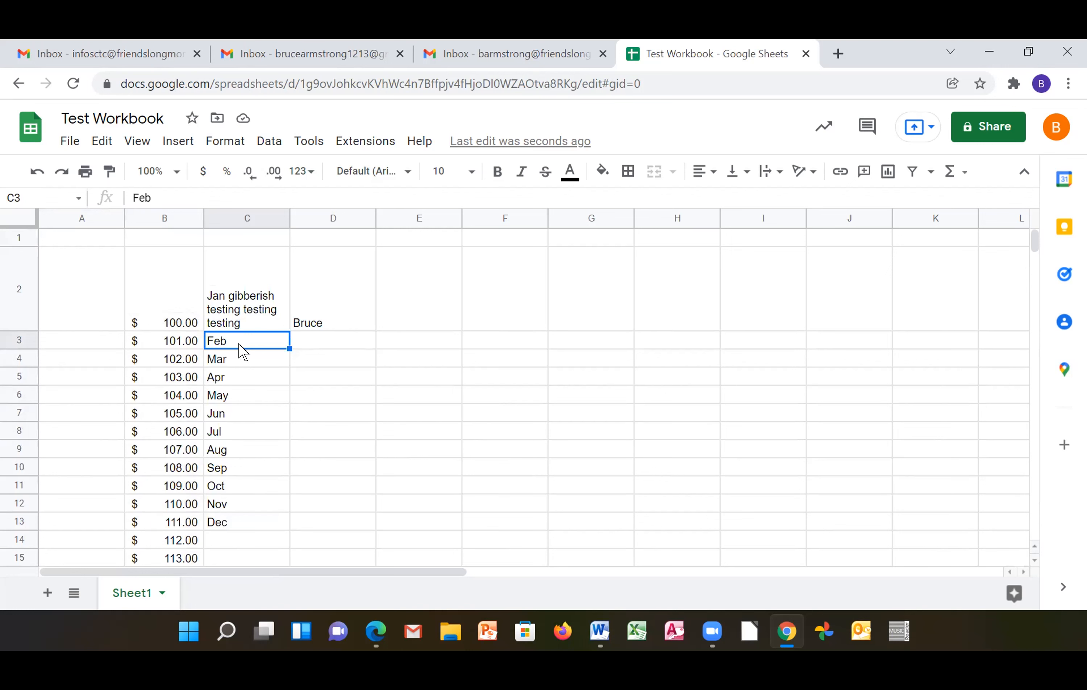
pyautogui.rightClick(245, 333)
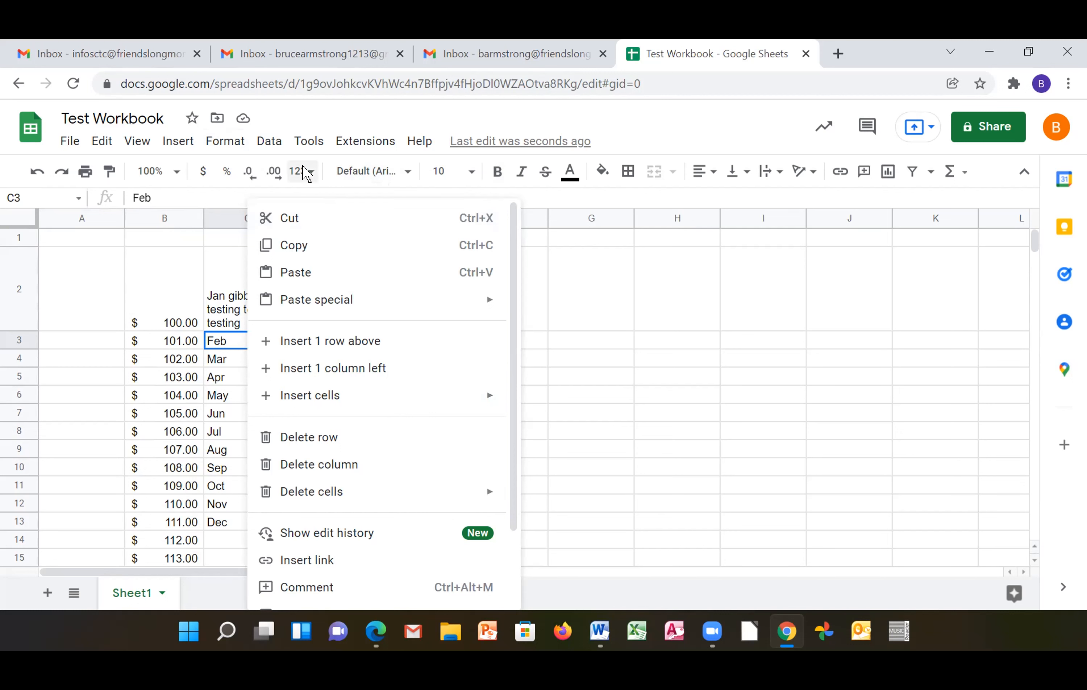
pyautogui.click(300, 171)
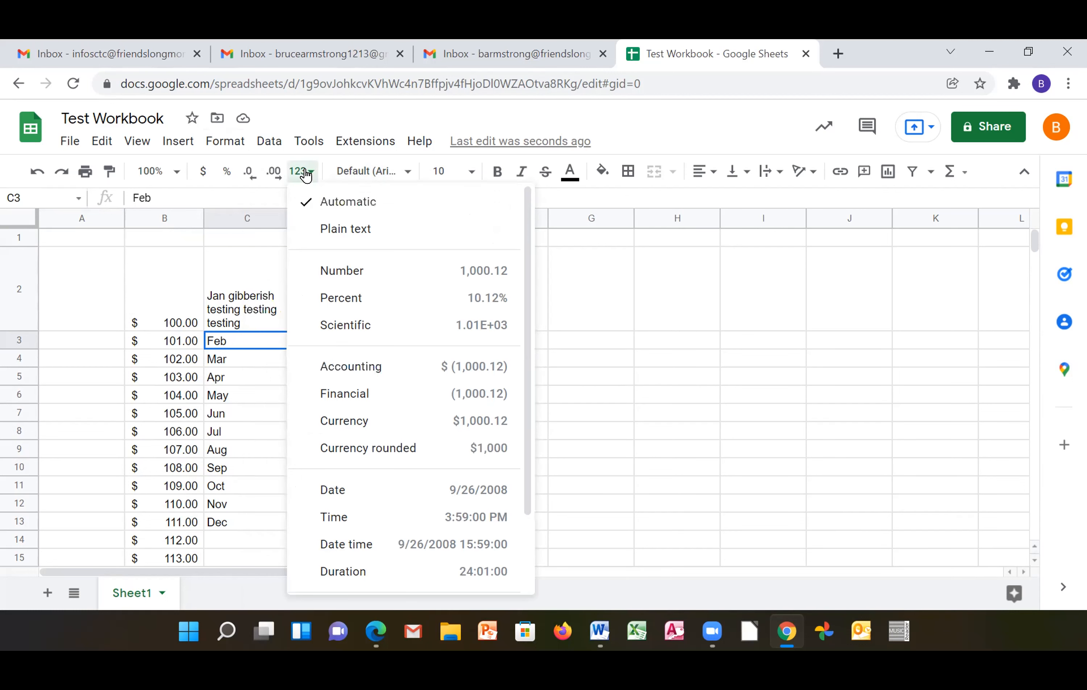
pyautogui.click(336, 487)
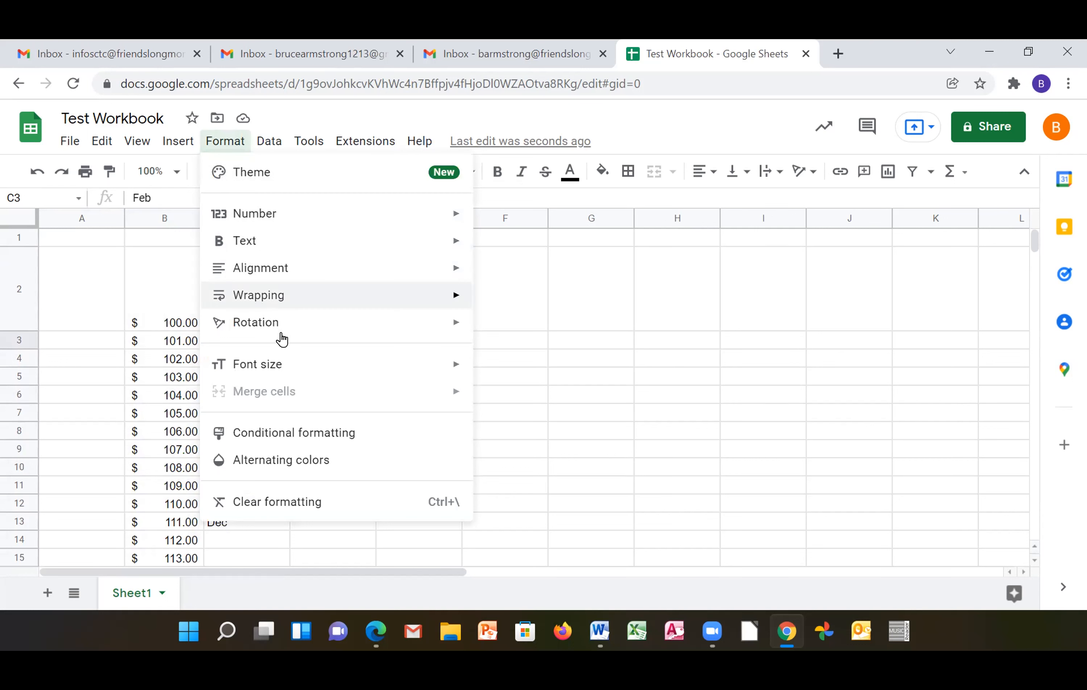
pyautogui.click(516, 273)
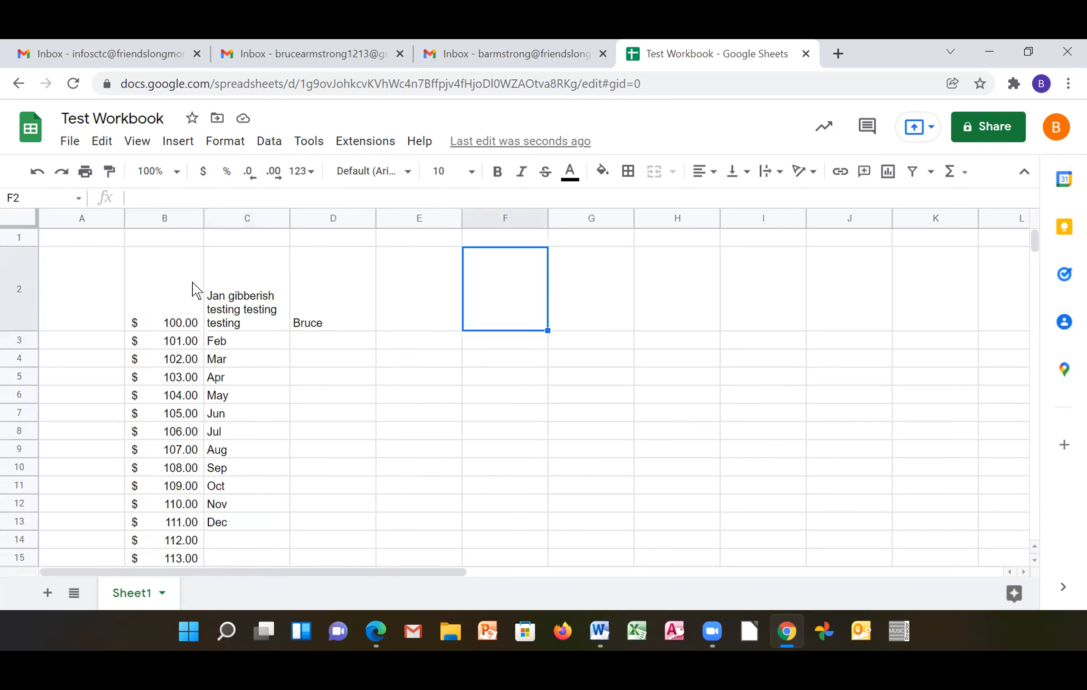
pyautogui.click(250, 344)
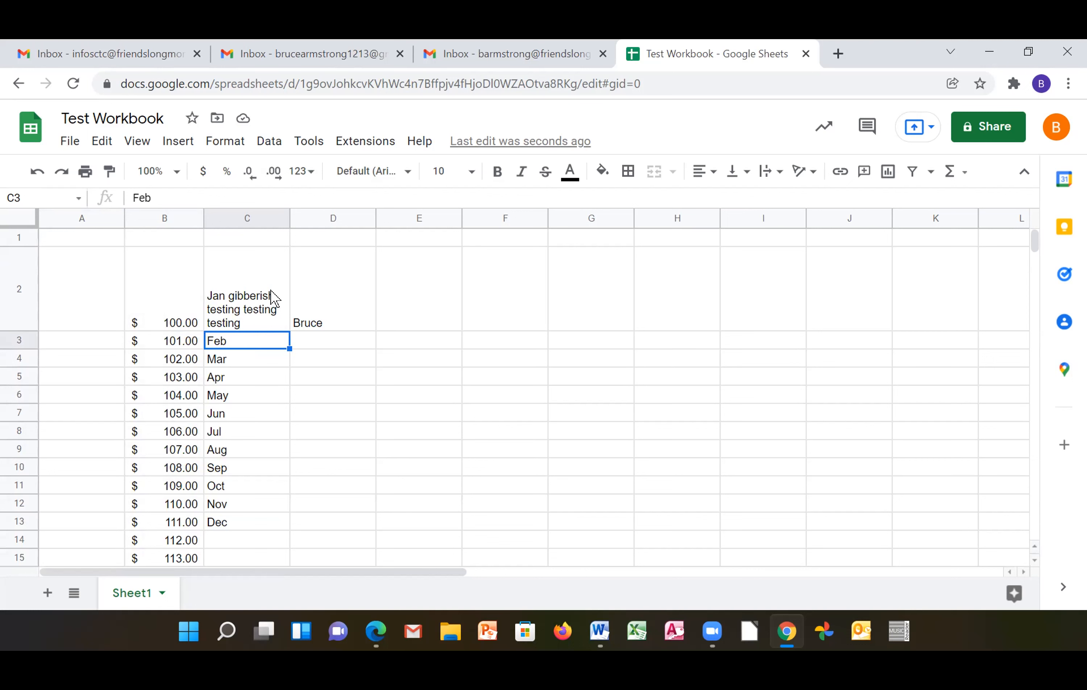
# - Enter the date January 1, 2022 in cell E3
pyautogui.click(394, 345)
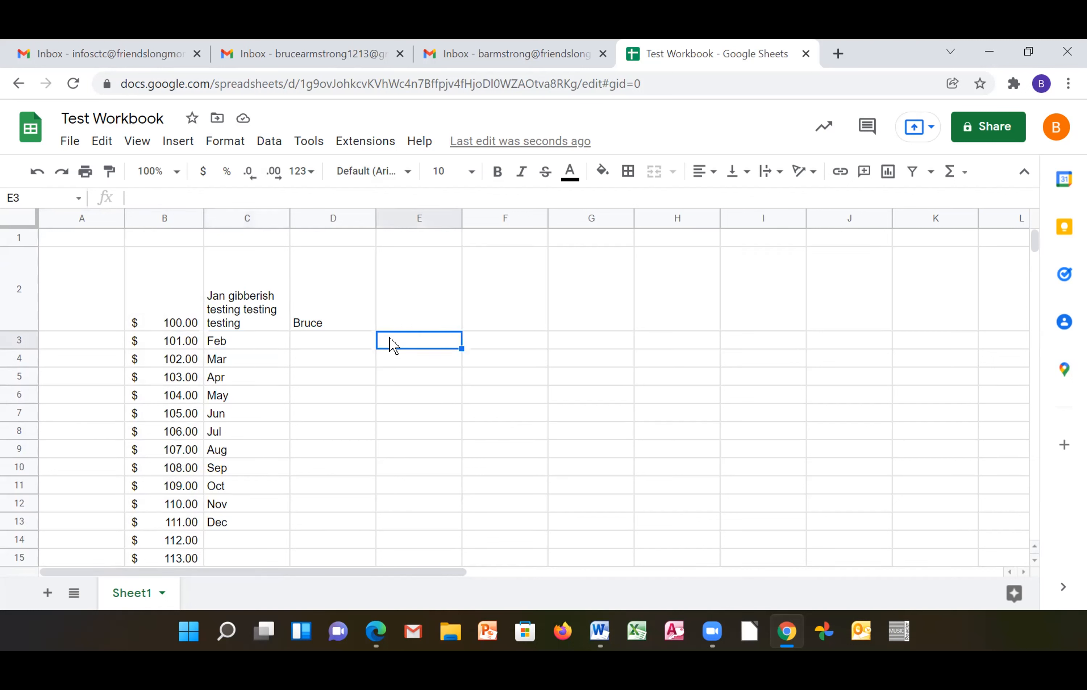
pyautogui.write('january 1, 2022')
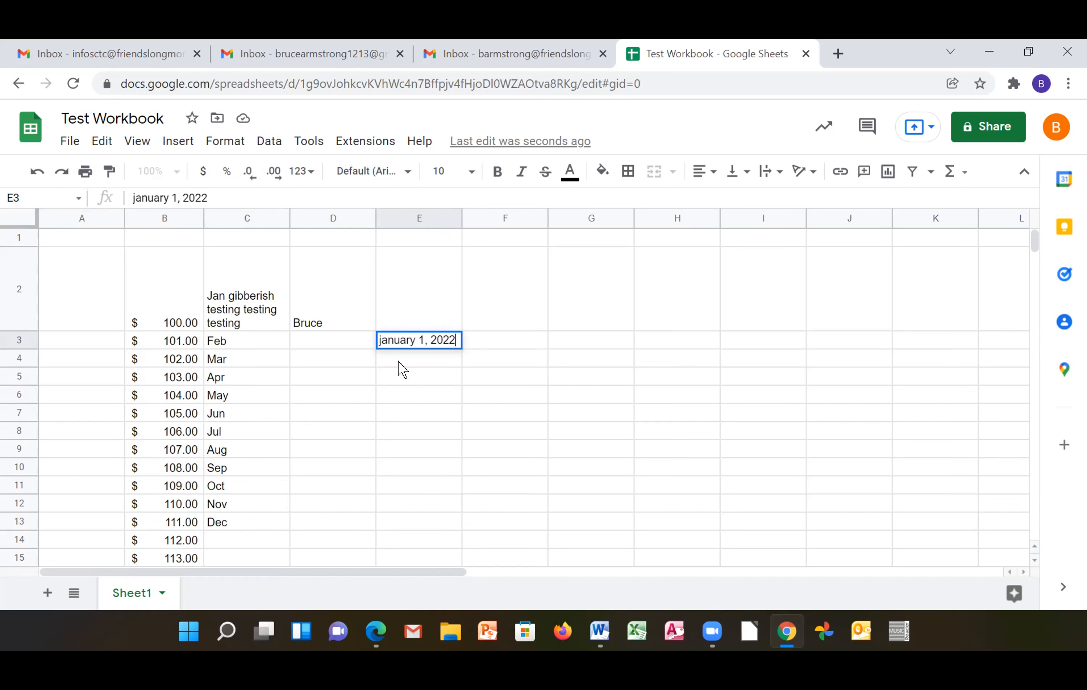
pyautogui.press('Return')
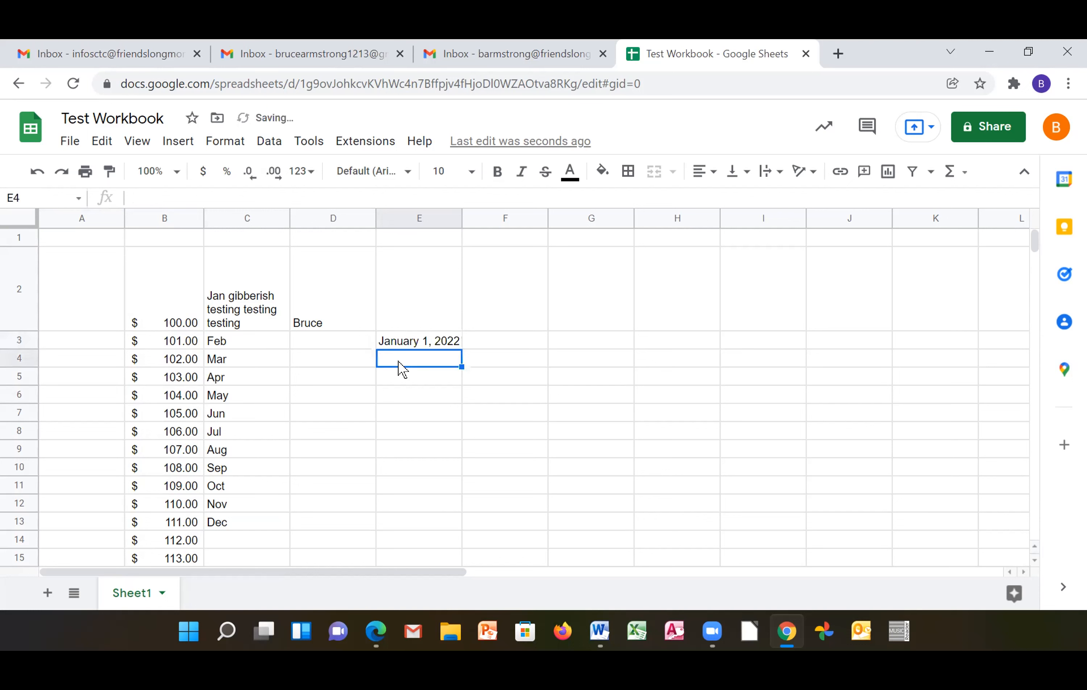
# - Apply the Number format to the date in cell E3
pyautogui.click(439, 341)
pyautogui.click(225, 141)
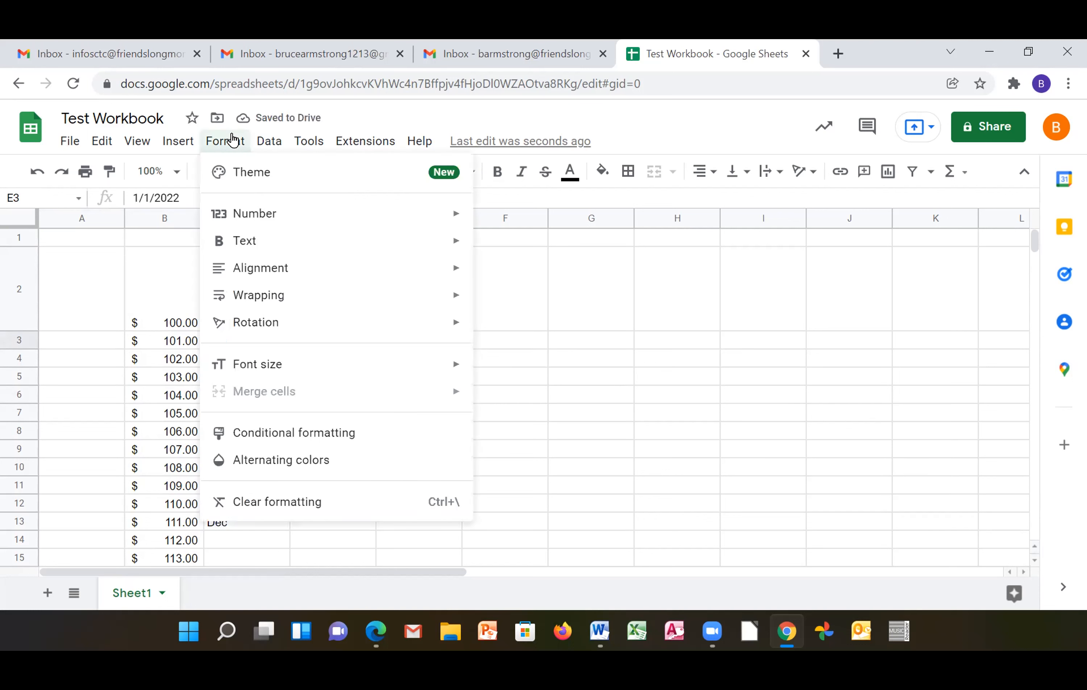
pyautogui.moveTo(254, 218)
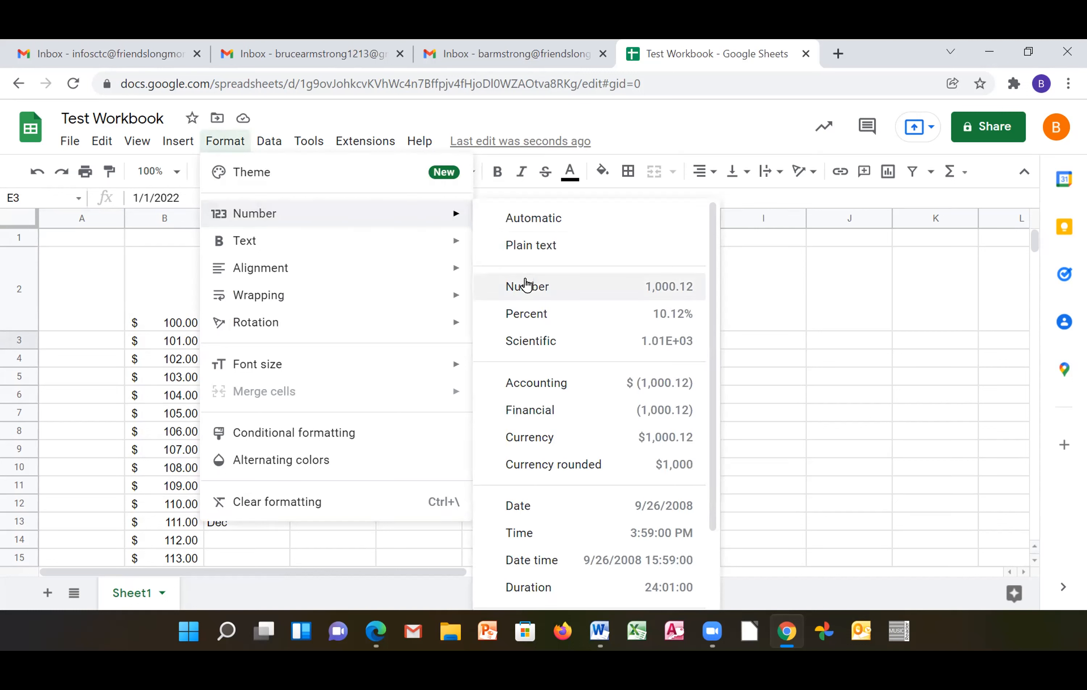
pyautogui.click(525, 285)
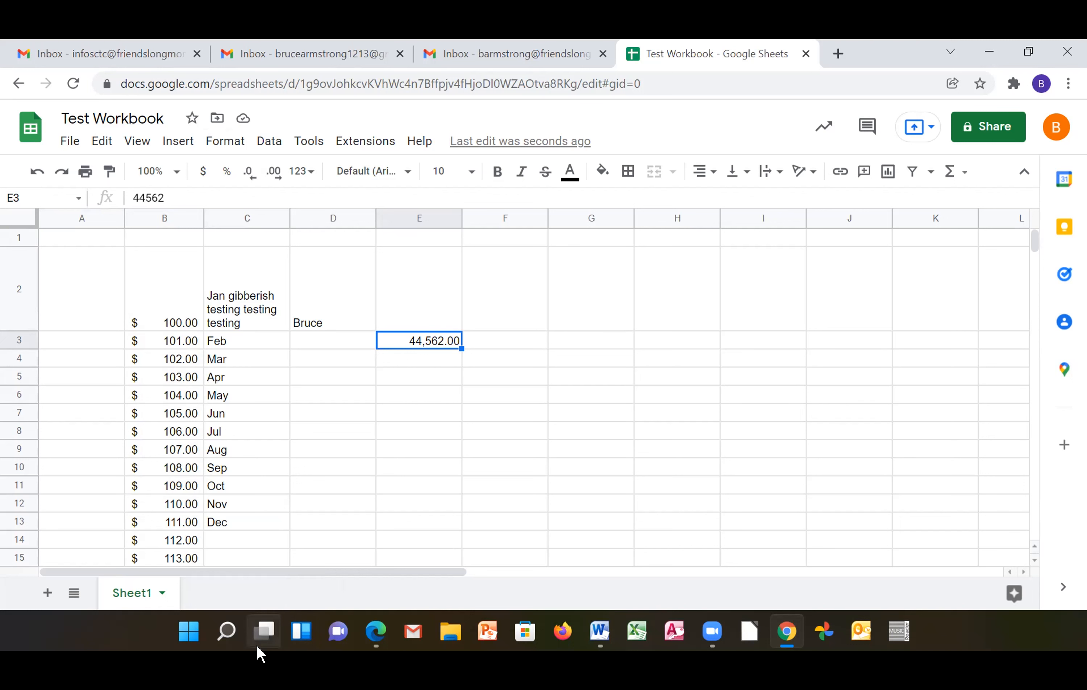
# - Apply the Date number format to cell E3
pyautogui.moveTo(256, 644)
pyautogui.click(225, 140)
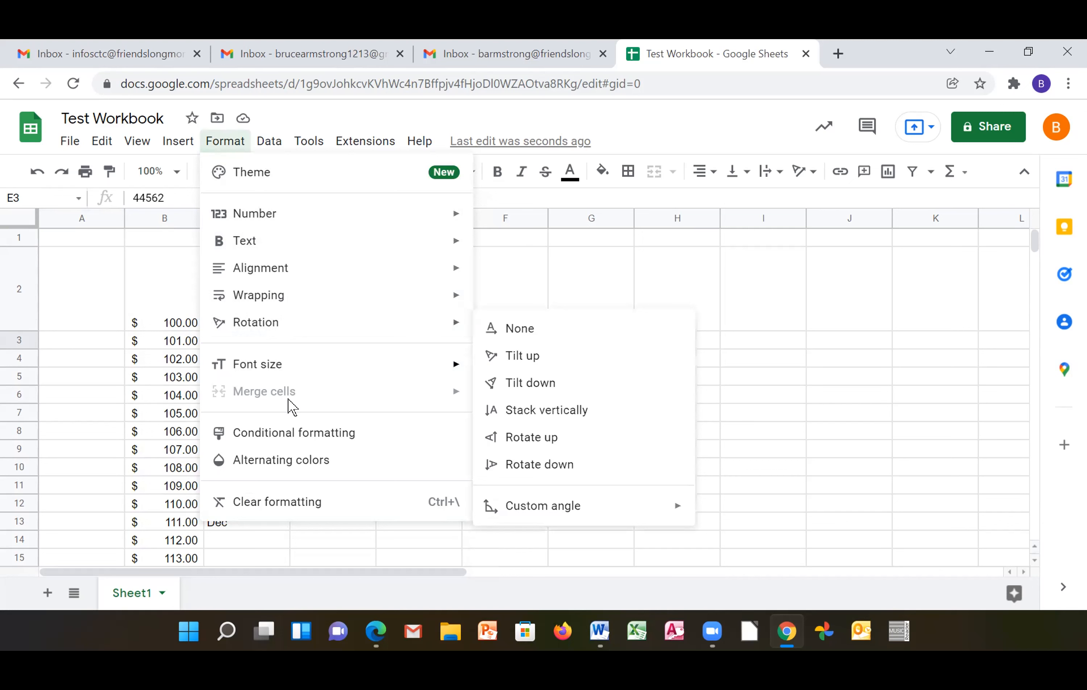
pyautogui.moveTo(318, 327)
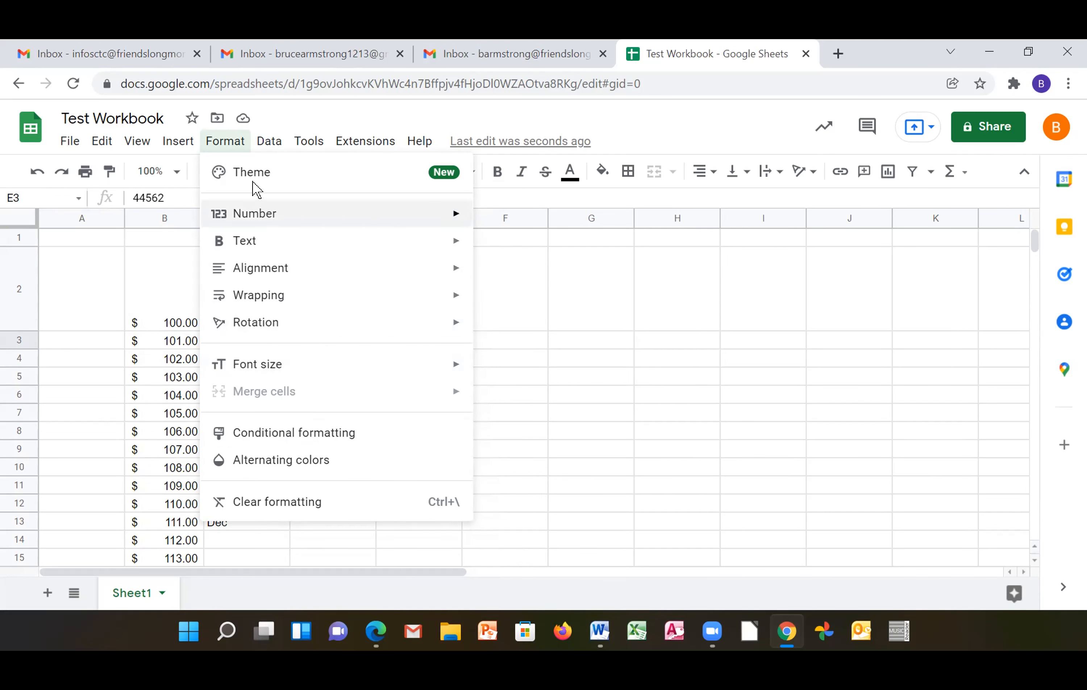
pyautogui.moveTo(342, 245)
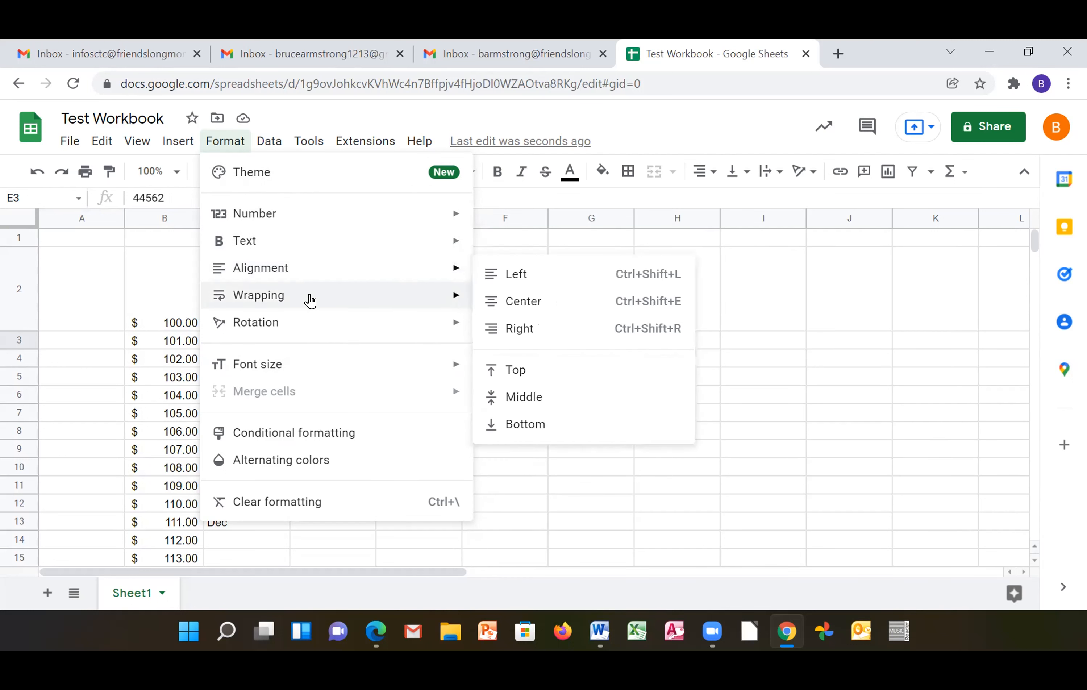
pyautogui.moveTo(350, 211)
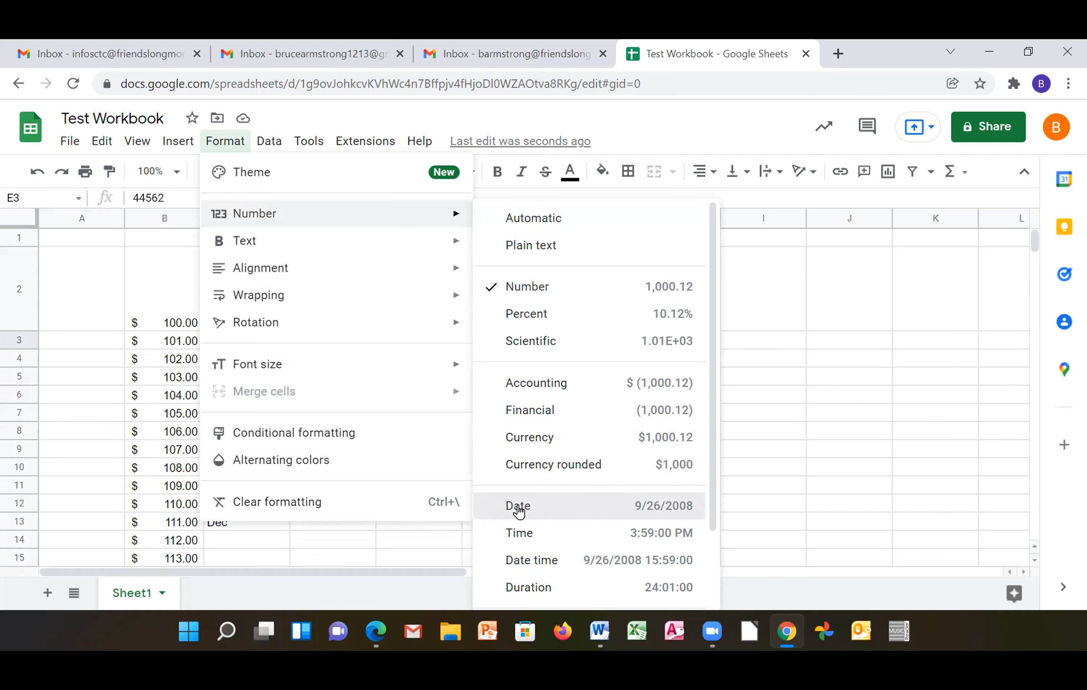
pyautogui.click(516, 507)
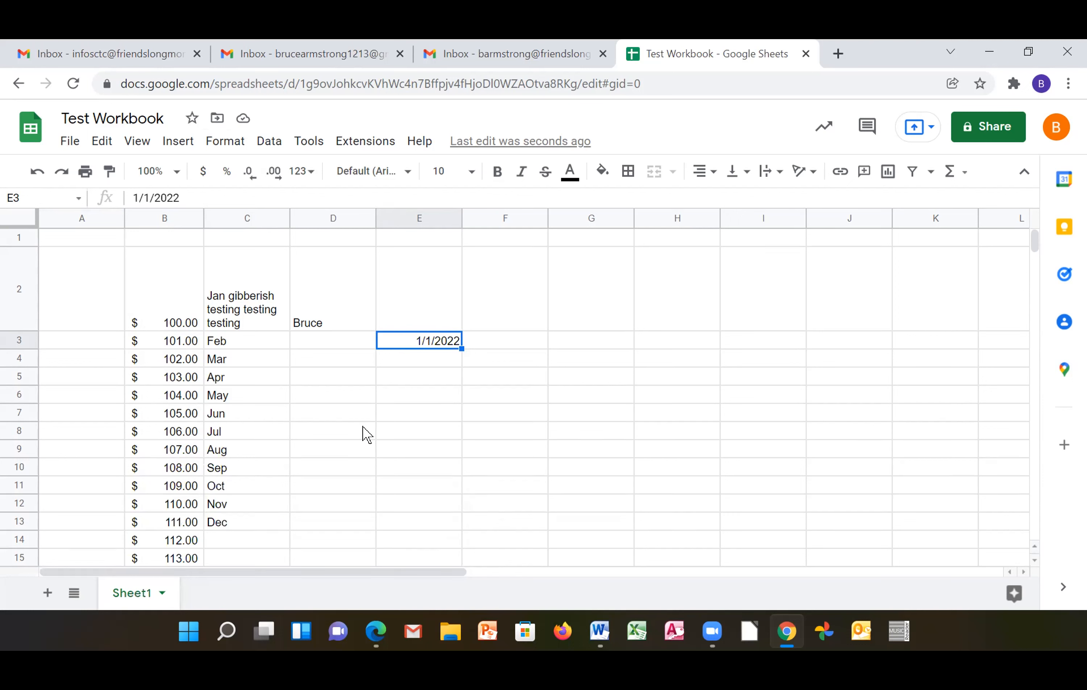
# - Enter the date 2/1/2022 in cell E4
pyautogui.click(426, 361)
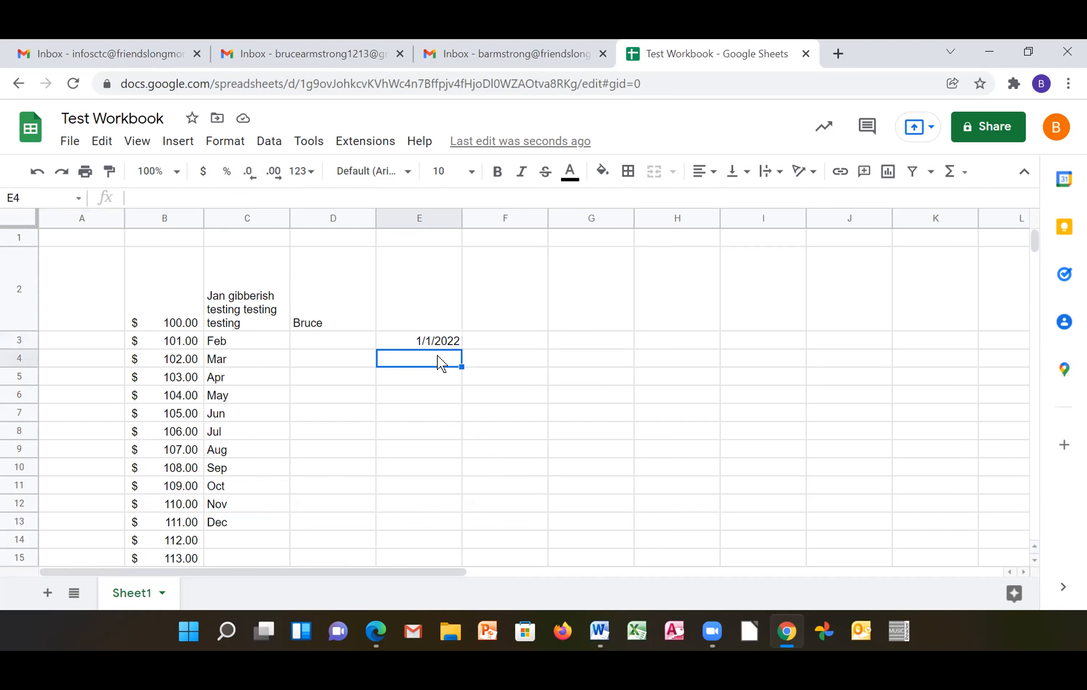
pyautogui.write('2/1/2022')
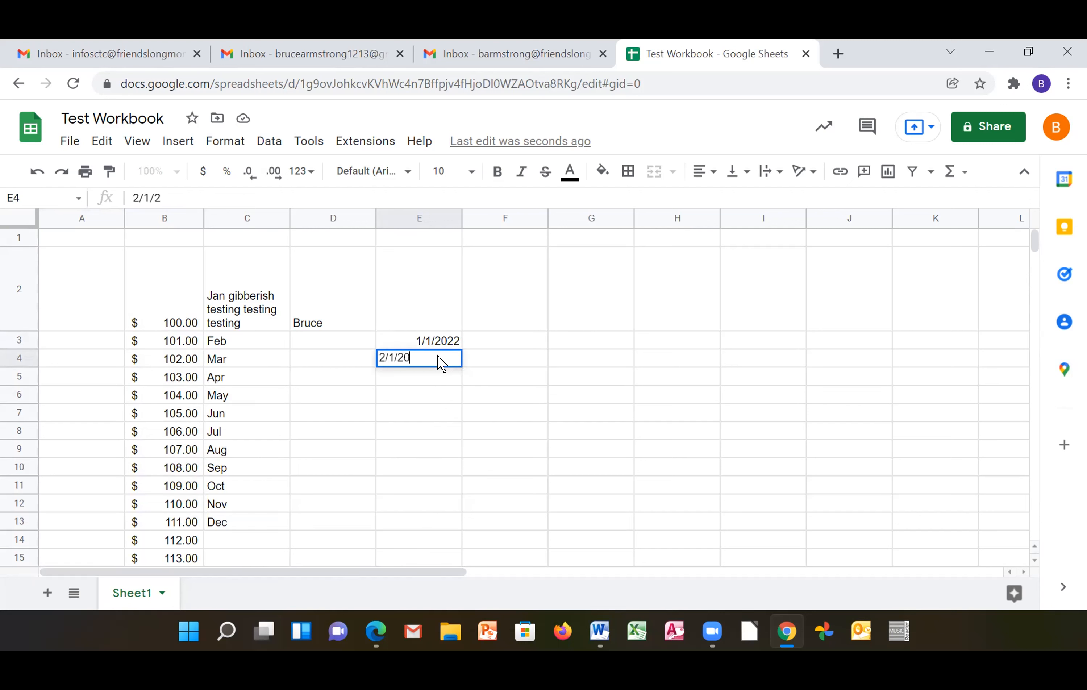
pyautogui.press('Return')
# - Select the two dates in E3:E4 and fill the monthly date series down to E13
pyautogui.press('Up')
pyautogui.press('Up')
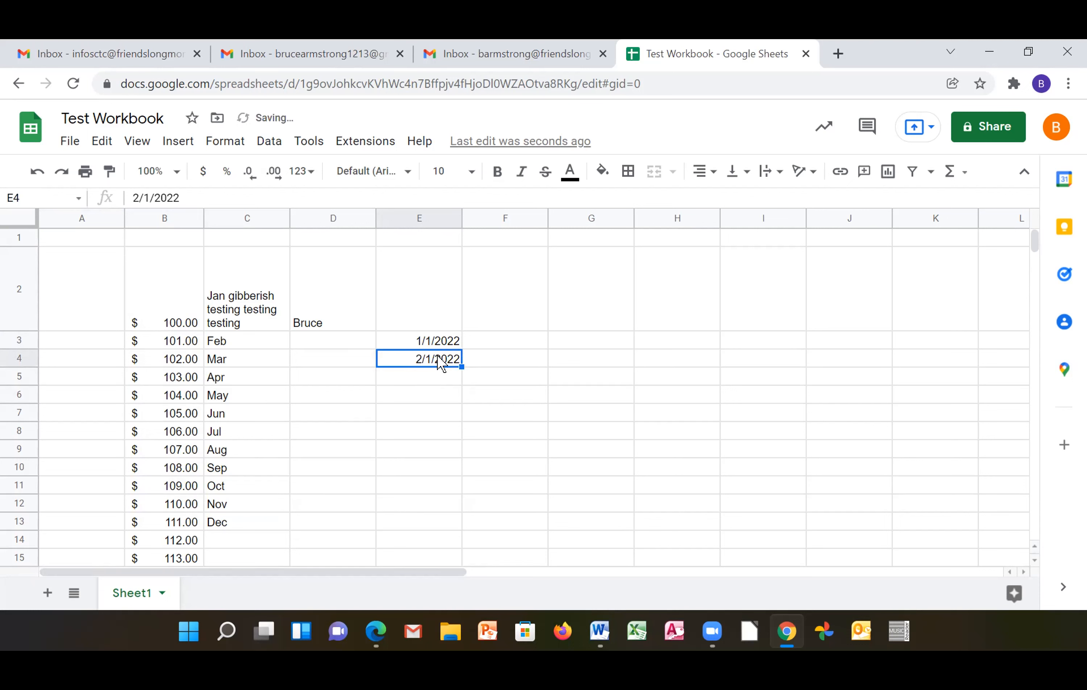
pyautogui.hotkey('shift', 'Down')
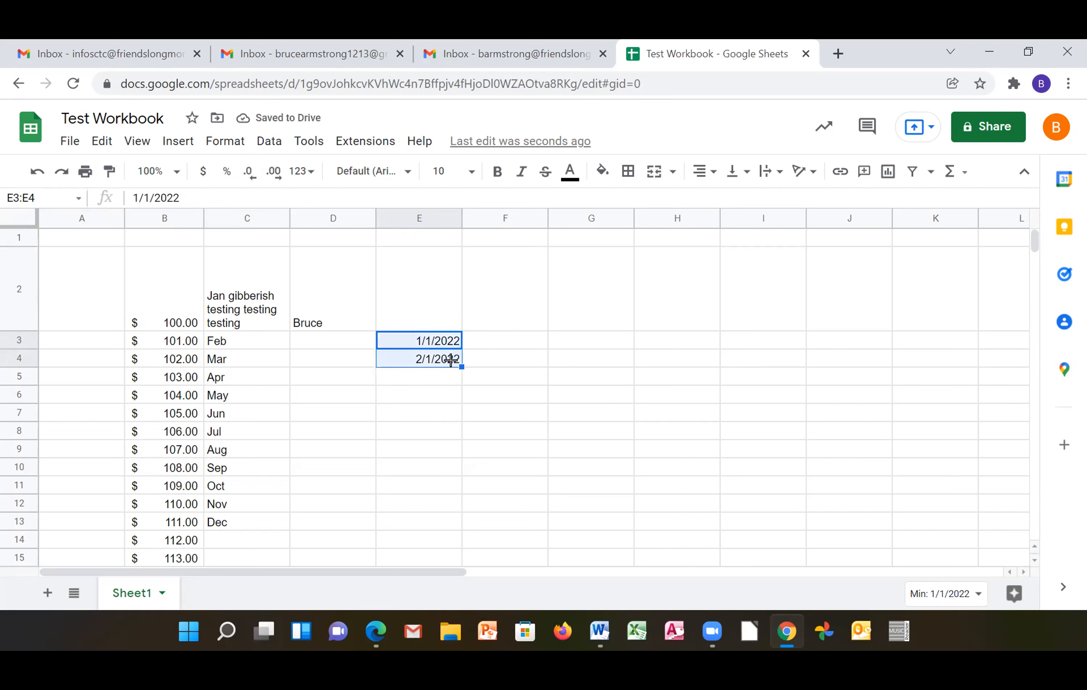
pyautogui.moveTo(461, 366)
pyautogui.mouseDown()
pyautogui.moveTo(437, 540)
pyautogui.moveTo(446, 337)
pyautogui.moveTo(440, 352)
pyautogui.moveTo(453, 354)
pyautogui.mouseUp()
pyautogui.hotkey('shift', 'Down')
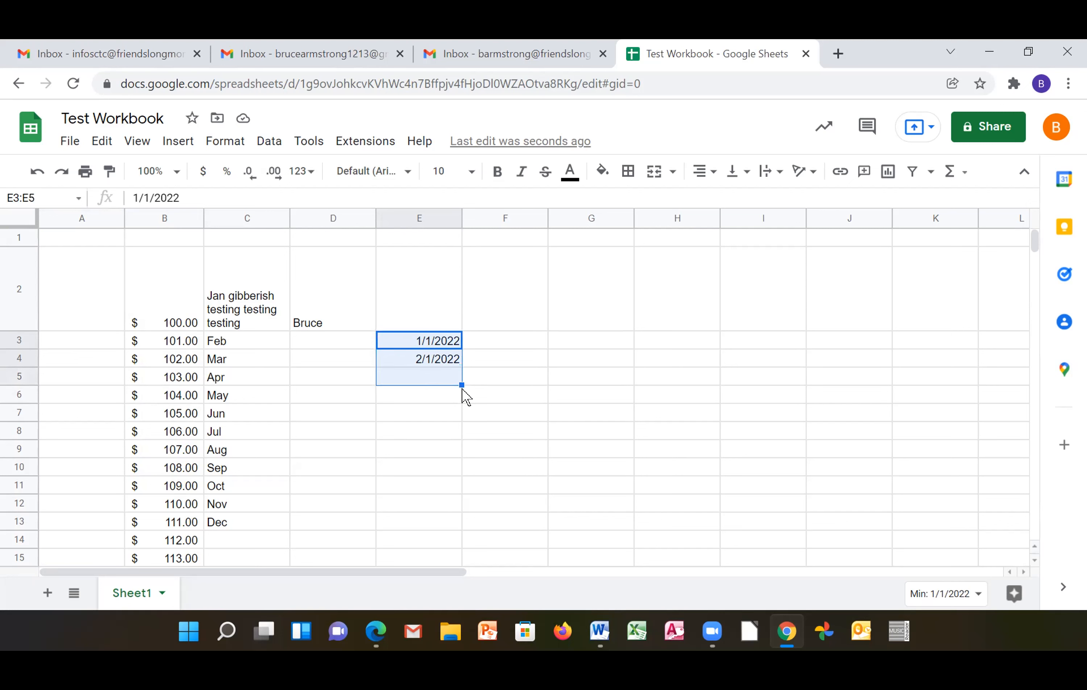
pyautogui.hotkey('shift', 'Up')
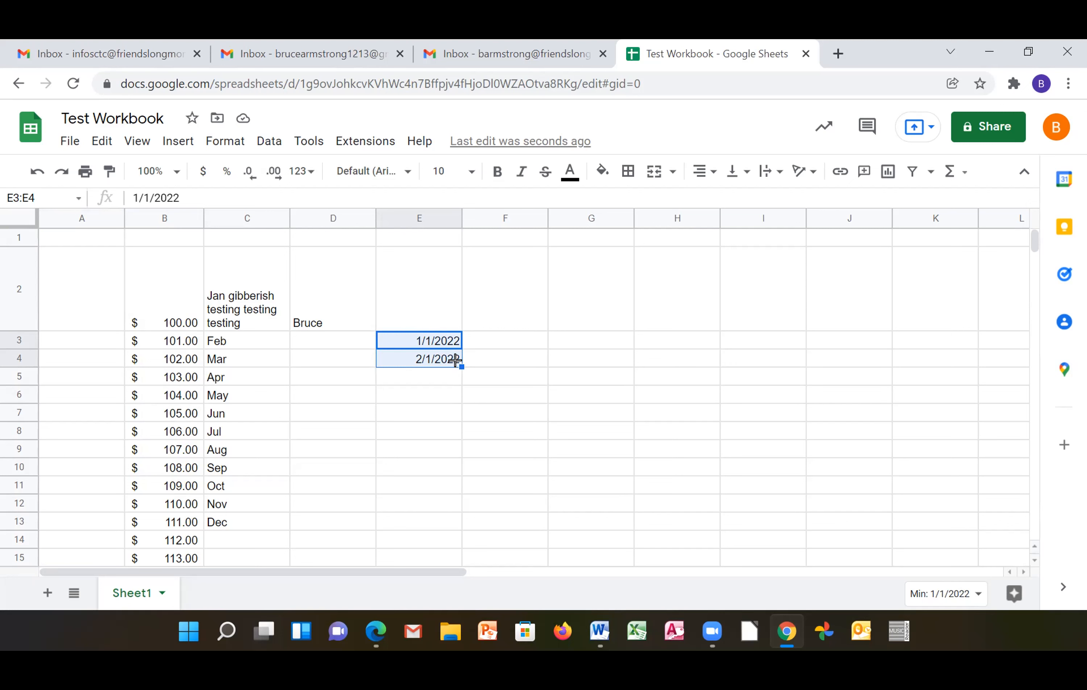
pyautogui.moveTo(455, 361); pyautogui.dragTo(446, 508)
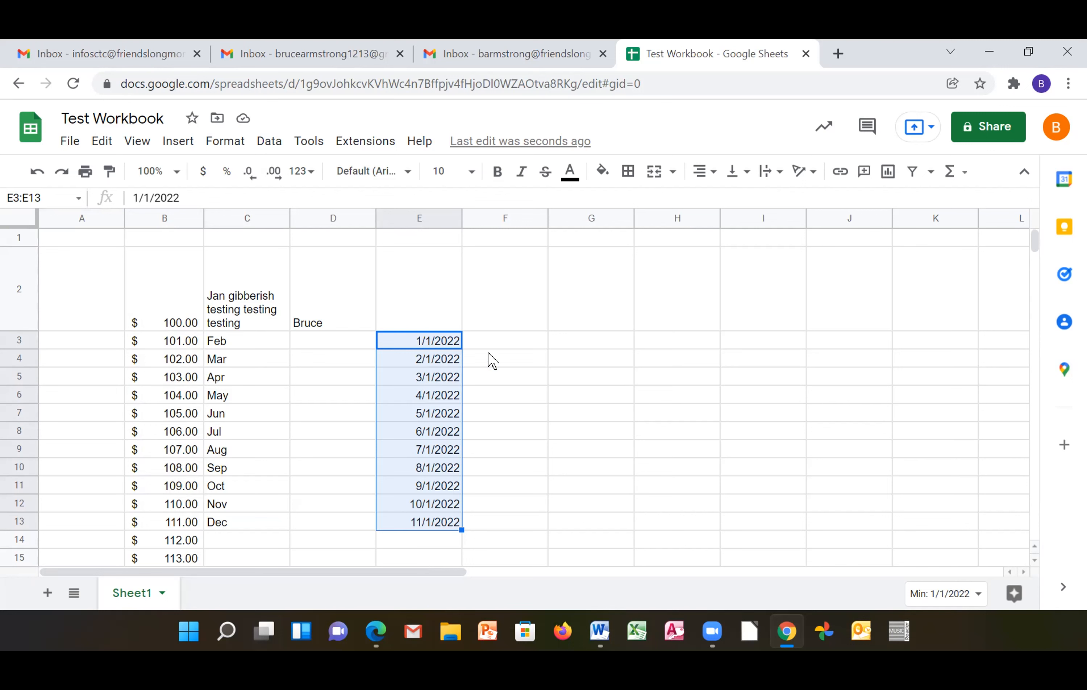
# - Apply the Date time number format to the date in cell E3
pyautogui.click(406, 308)
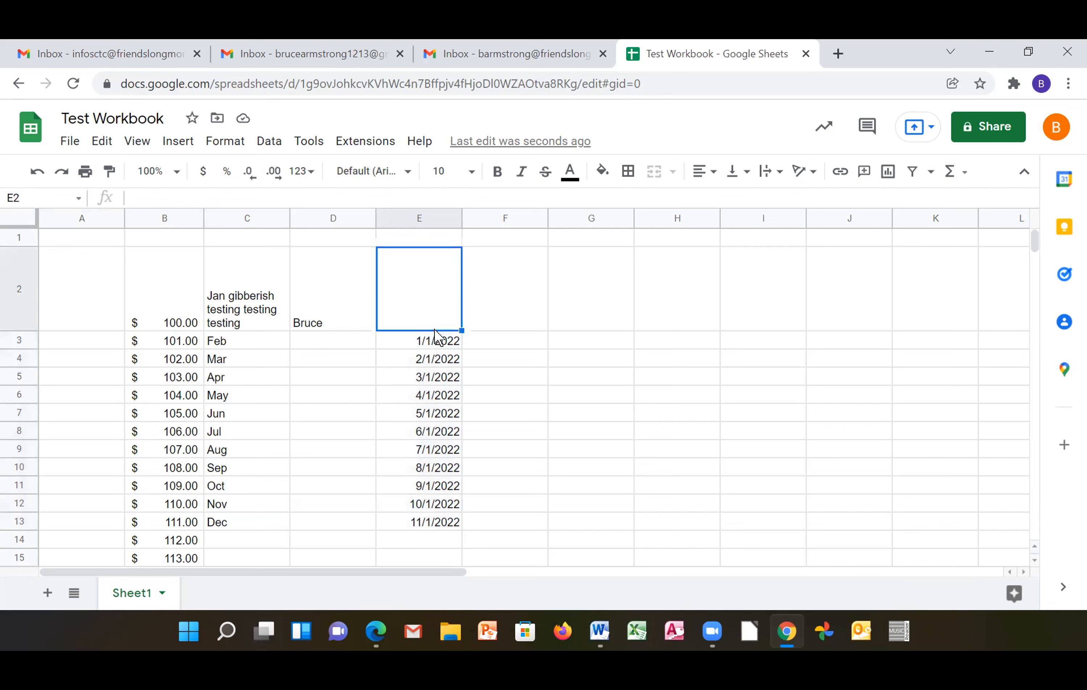
pyautogui.click(431, 343)
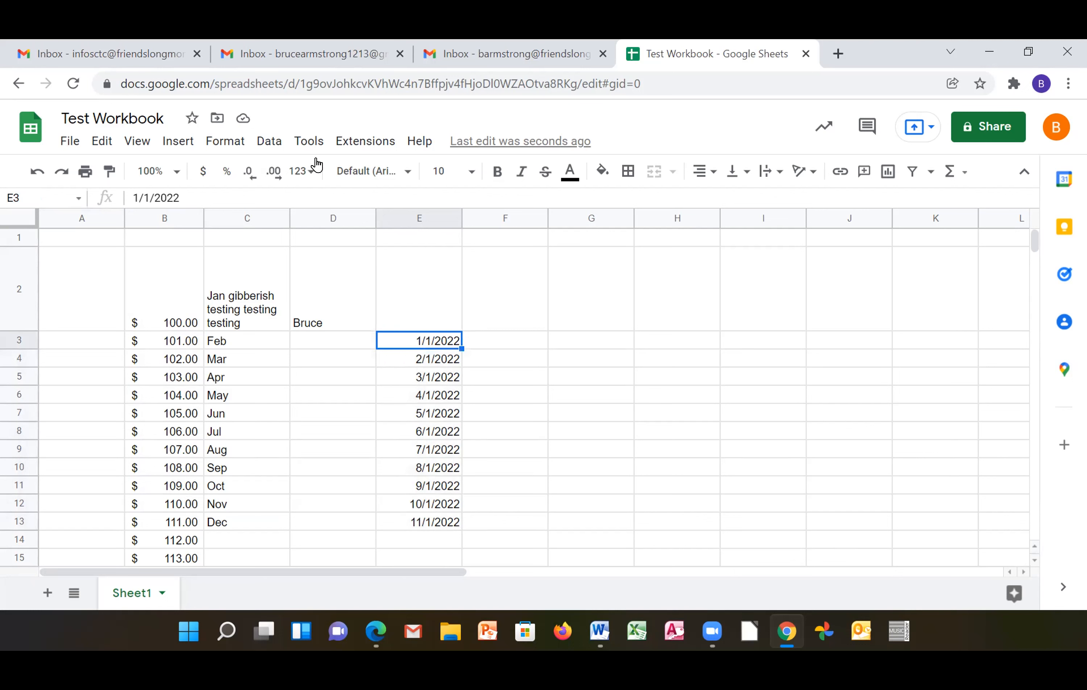
pyautogui.click(224, 140)
pyautogui.moveTo(290, 226)
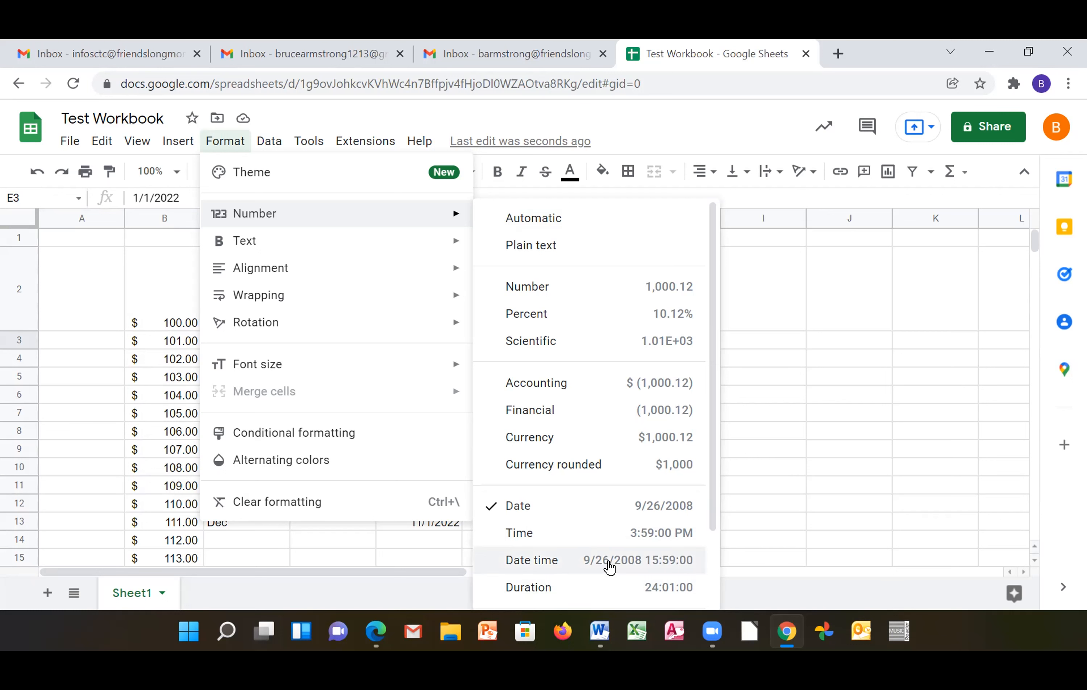
pyautogui.click(609, 565)
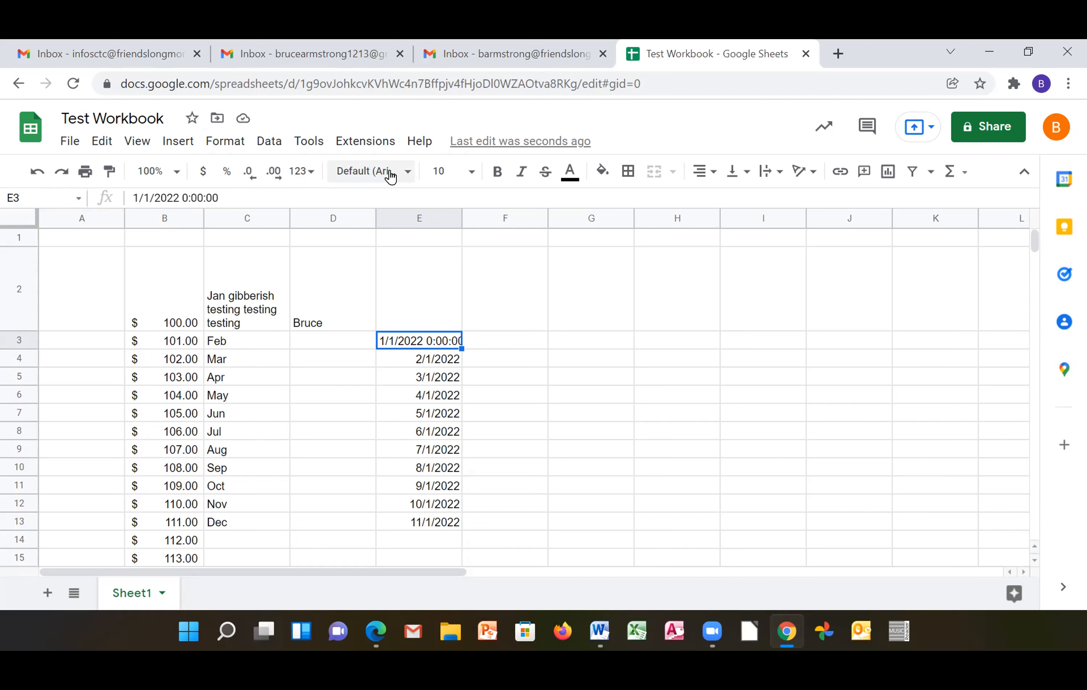
pyautogui.click(407, 176)
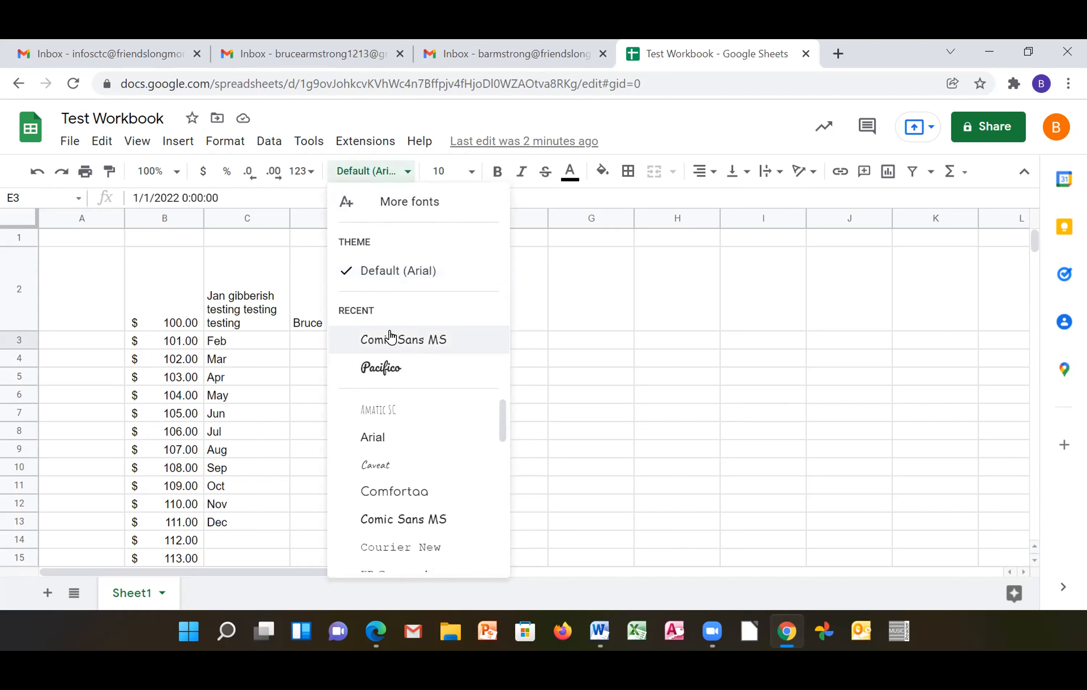
pyautogui.click(469, 176)
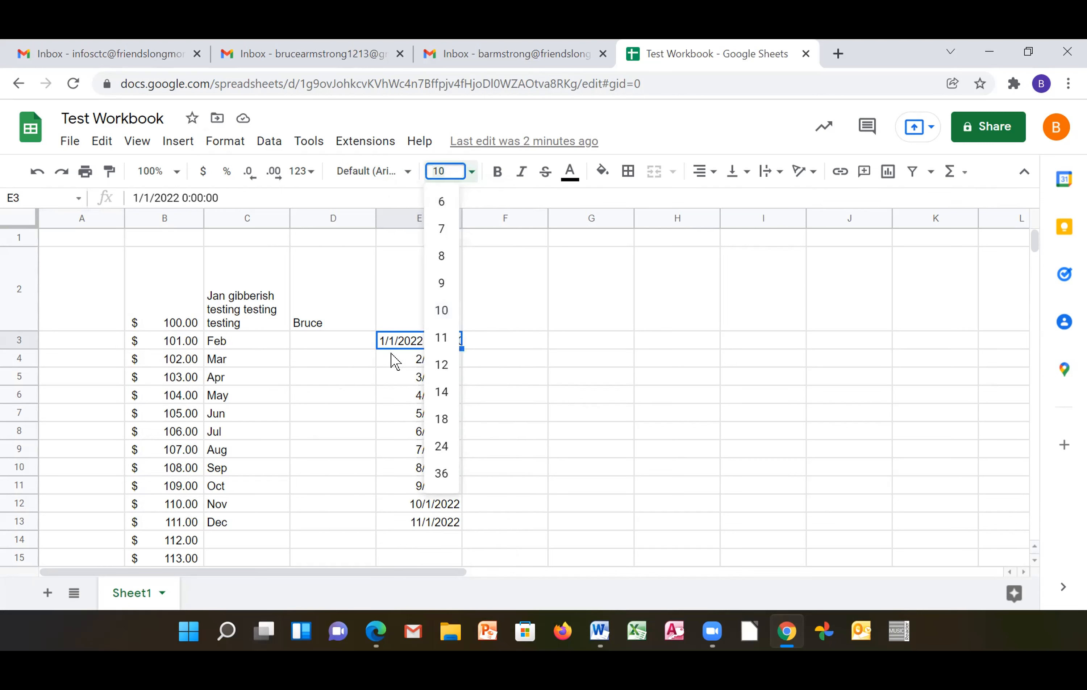
pyautogui.click(408, 321)
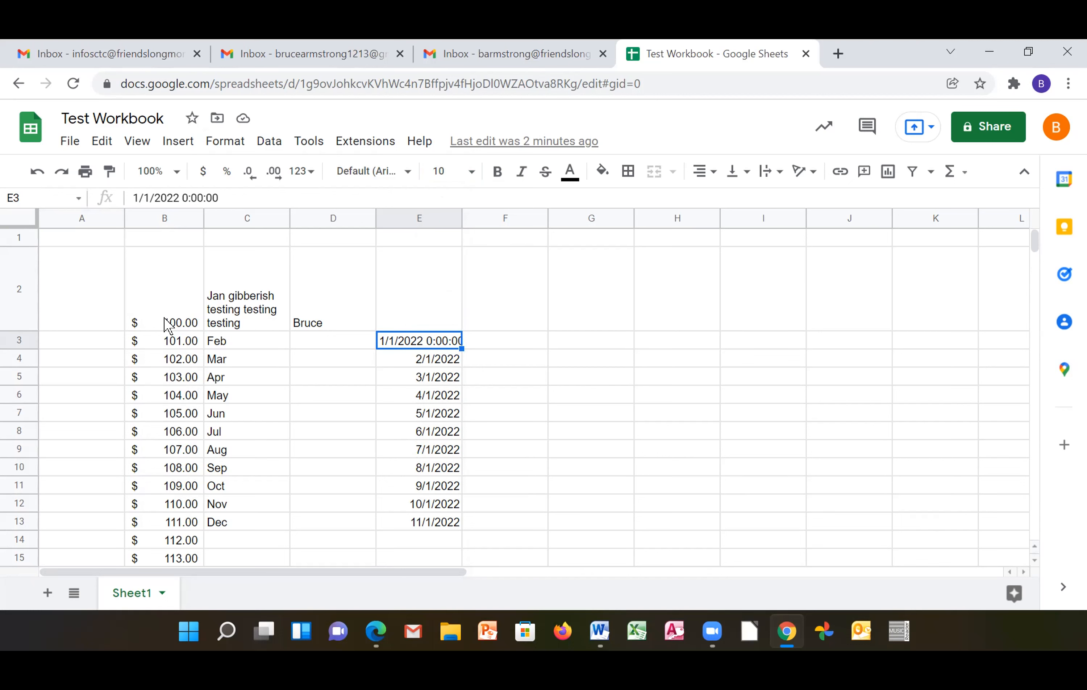
# - Make the text Feb in cell C3 bold and italic, trying strikethrough on it and removing it again
pyautogui.click(218, 344)
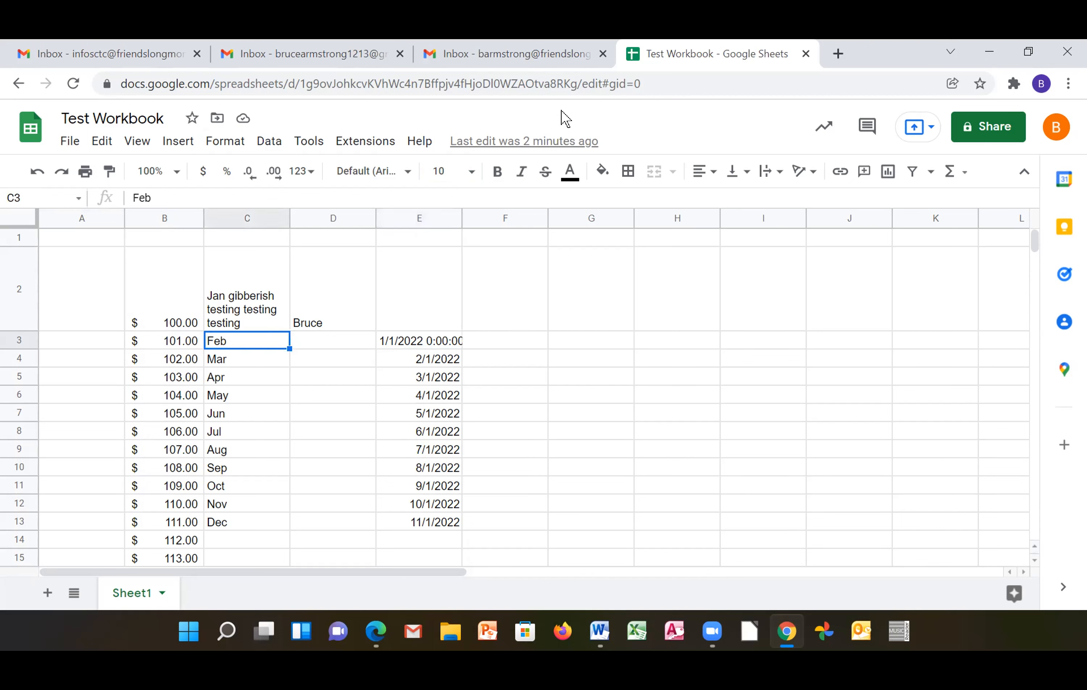
pyautogui.click(497, 173)
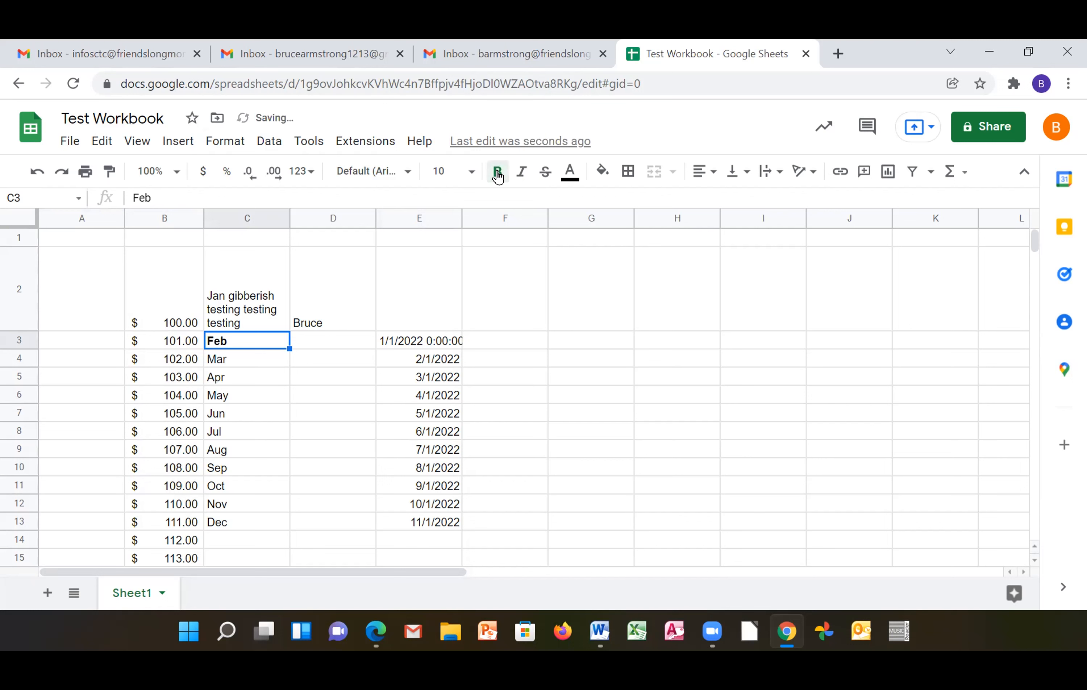
pyautogui.click(519, 176)
pyautogui.click(541, 175)
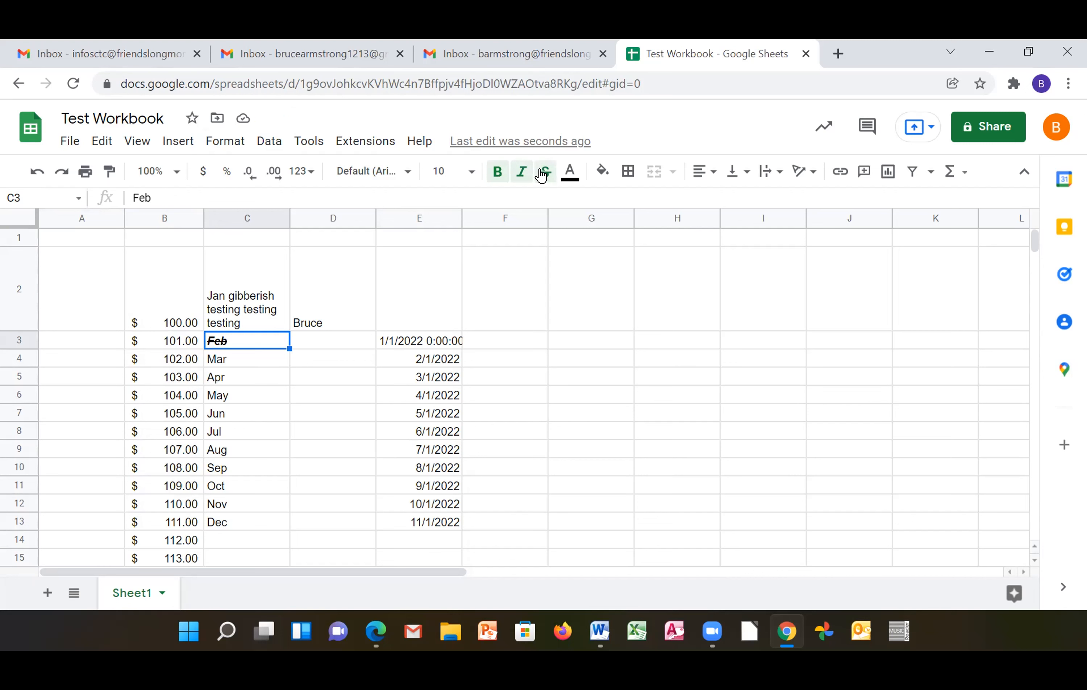
pyautogui.click(543, 172)
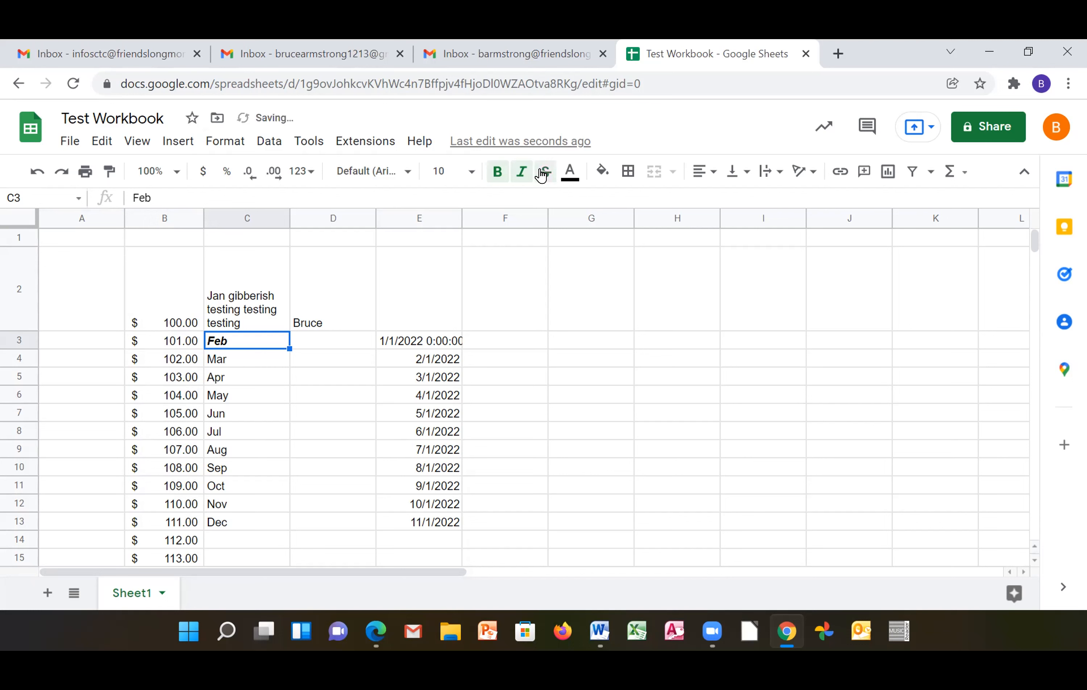
# - Give cell C3 a red text color and a yellow fill
pyautogui.click(566, 172)
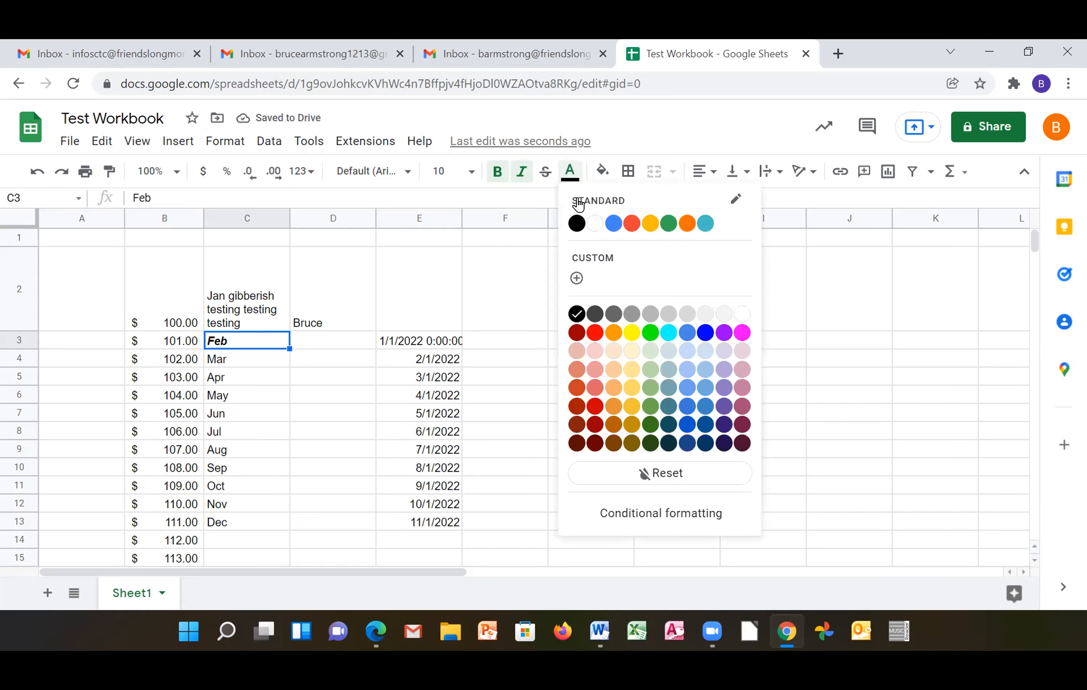
pyautogui.click(594, 334)
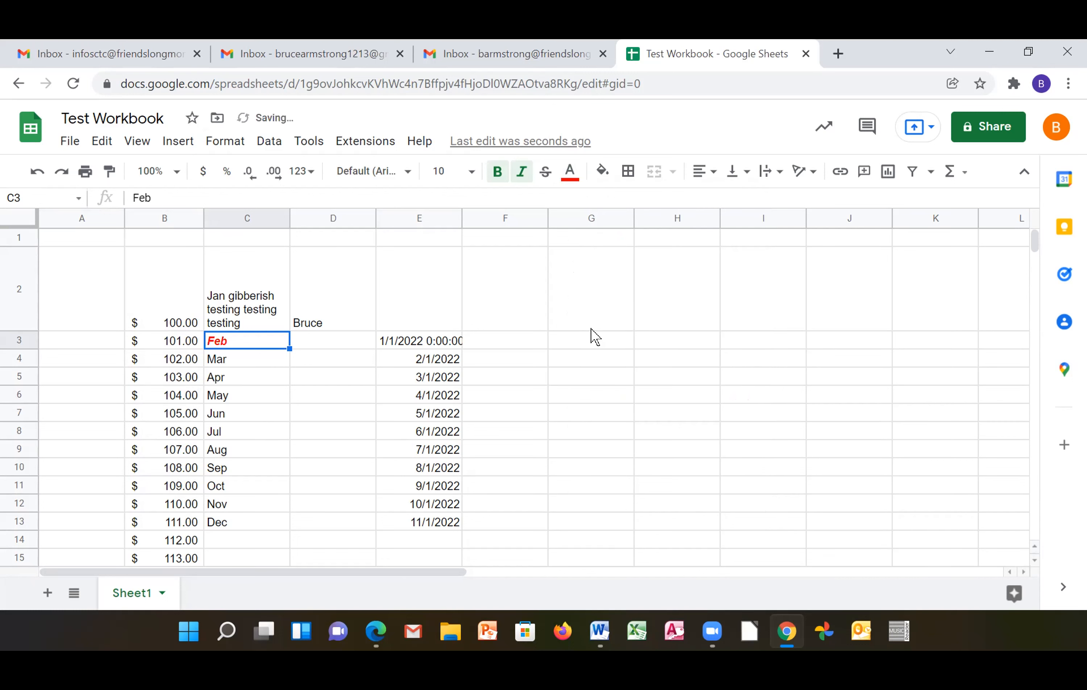
pyautogui.click(602, 173)
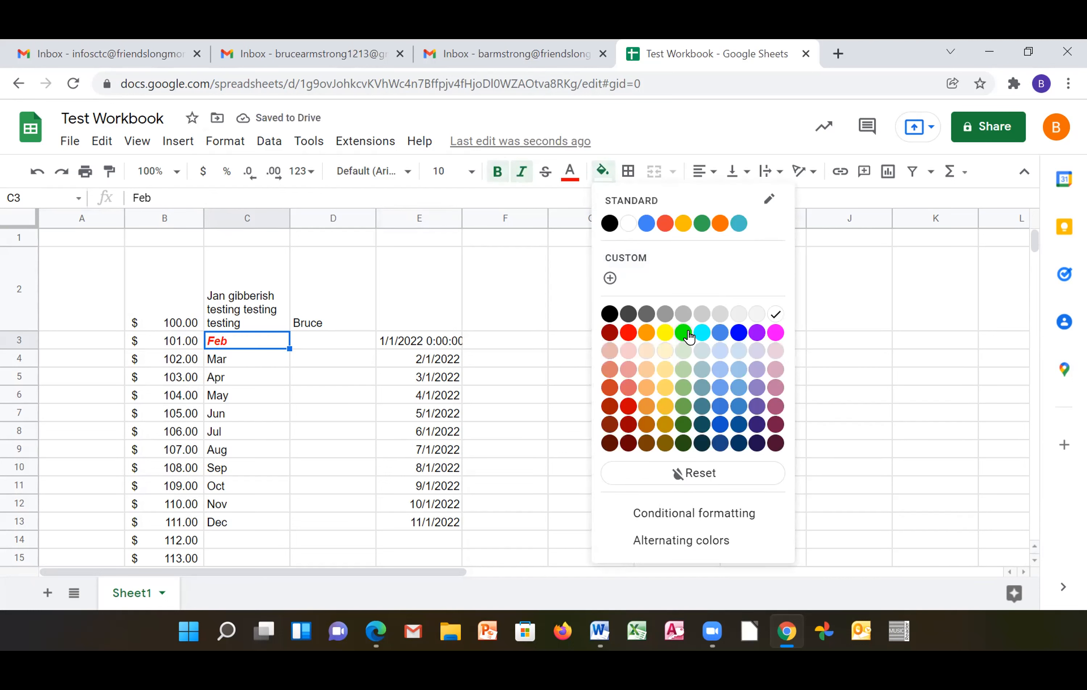
pyautogui.click(663, 333)
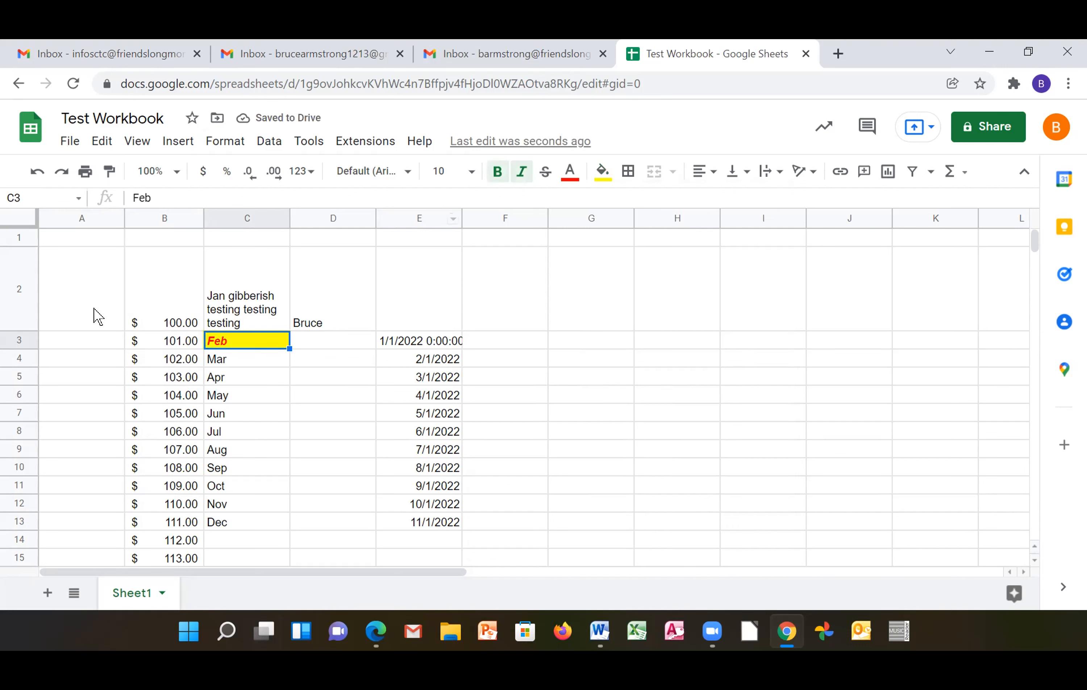
# - Add an outer border around the range B2:E13 and set its style to dashed
pyautogui.moveTo(129, 266); pyautogui.dragTo(425, 520)
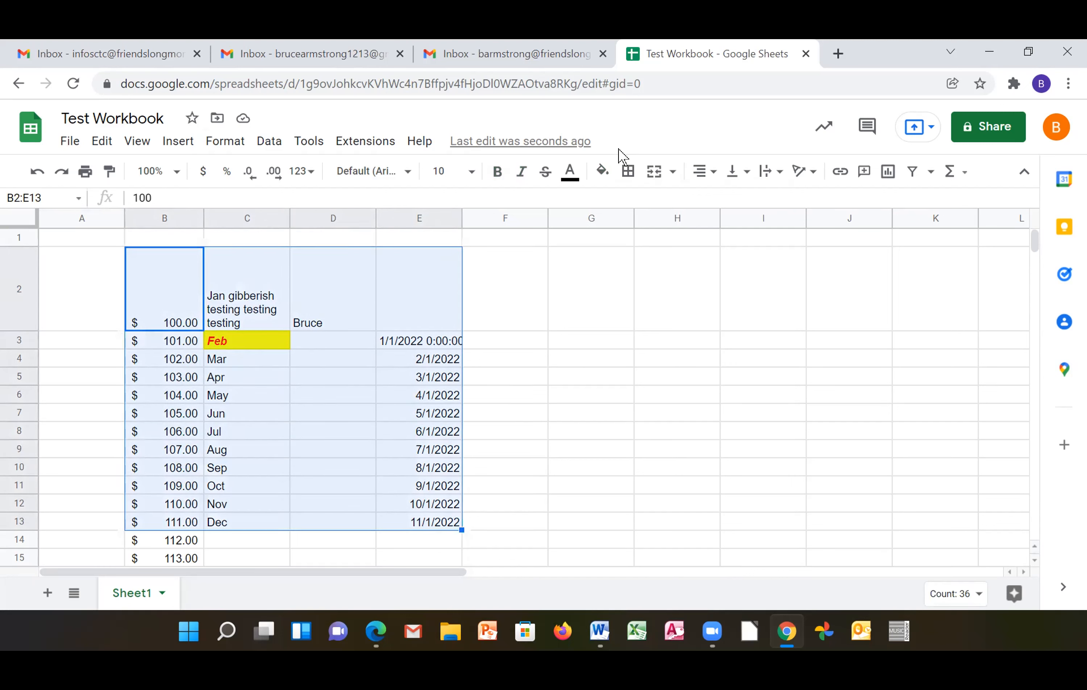
pyautogui.click(630, 172)
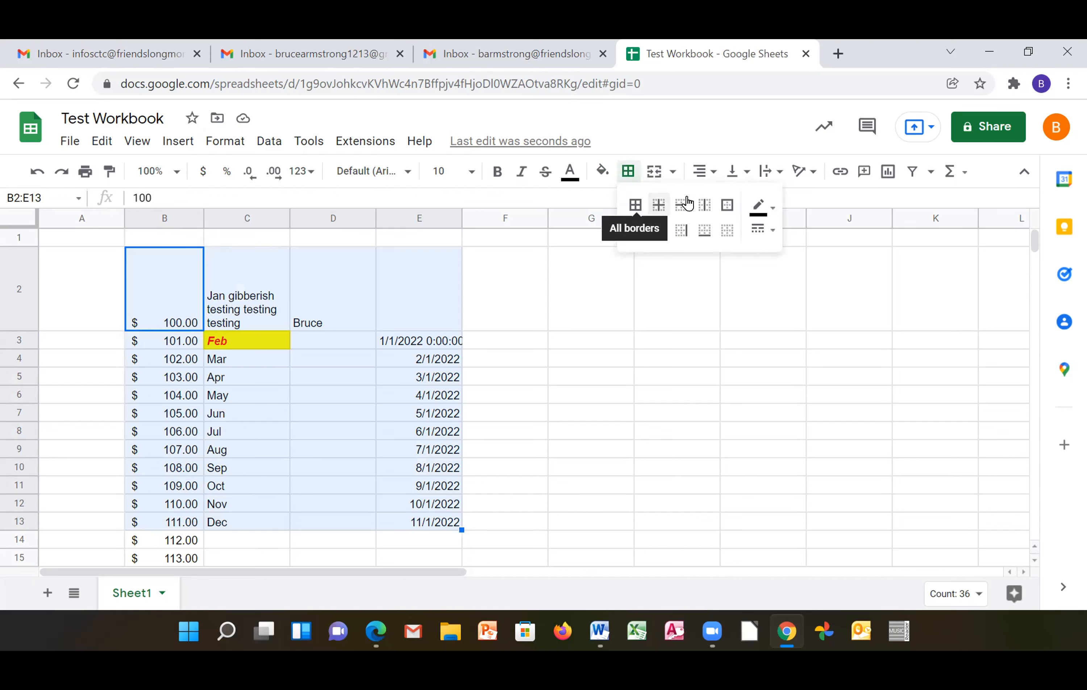
pyautogui.click(726, 208)
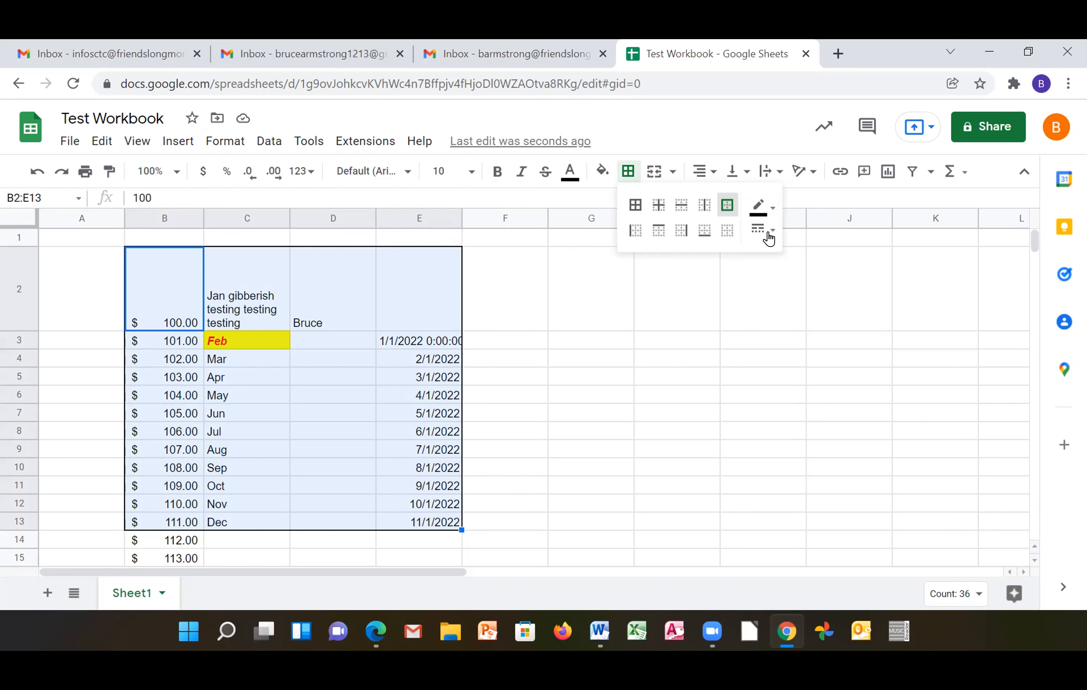
pyautogui.click(758, 232)
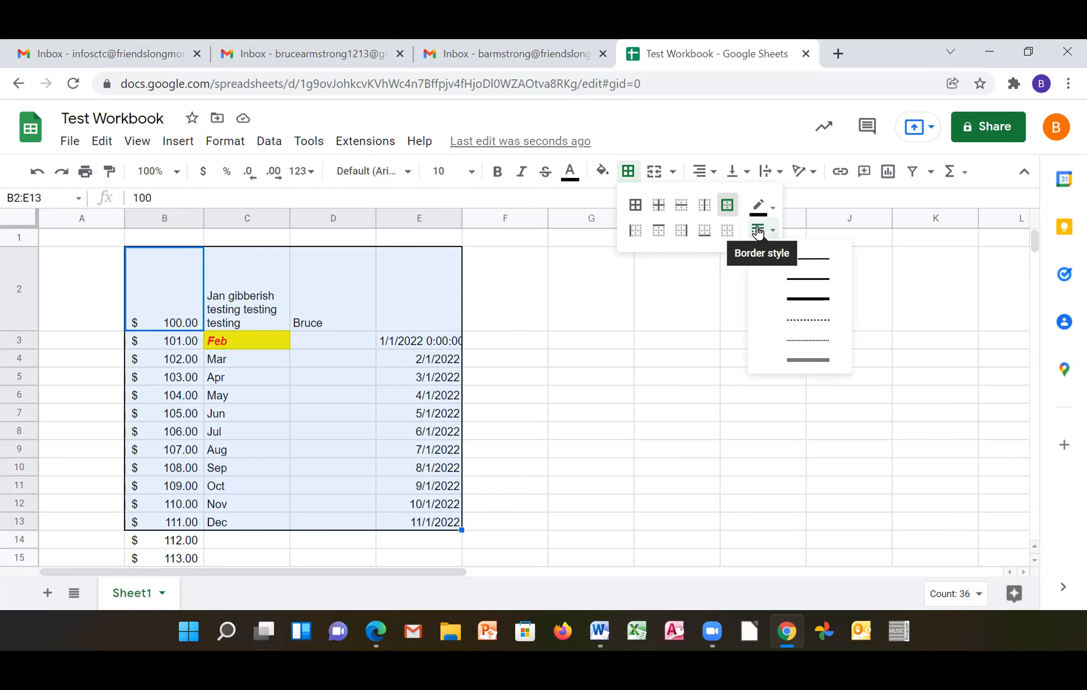
pyautogui.click(805, 321)
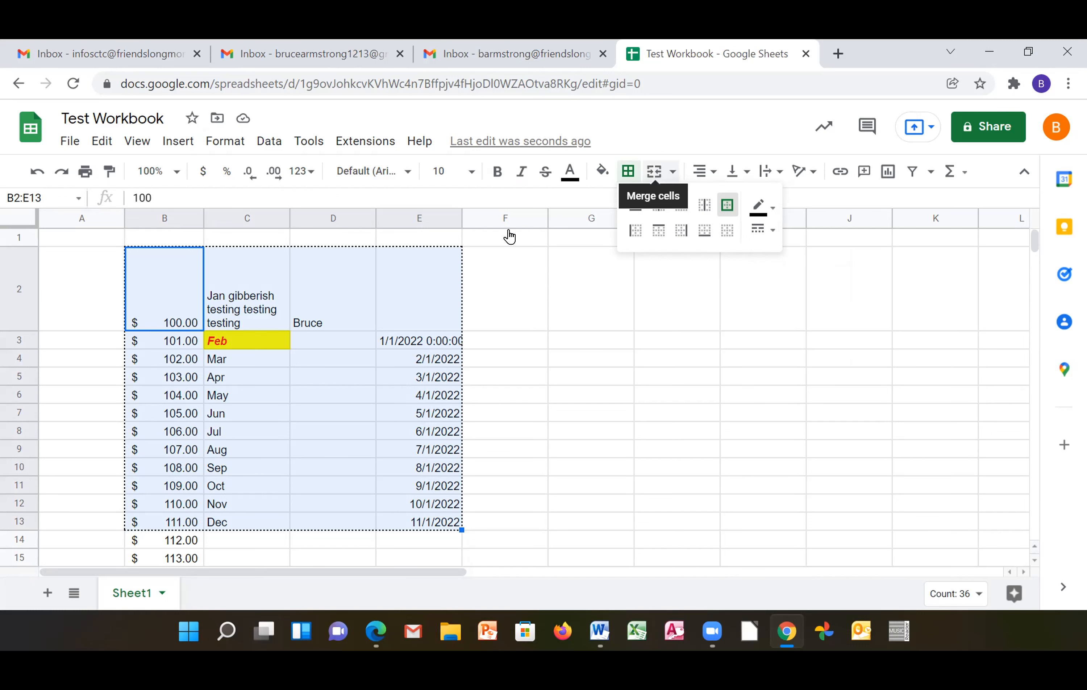
# - Enter the title "Big long title with lots of words" in cell B1
pyautogui.click(178, 238)
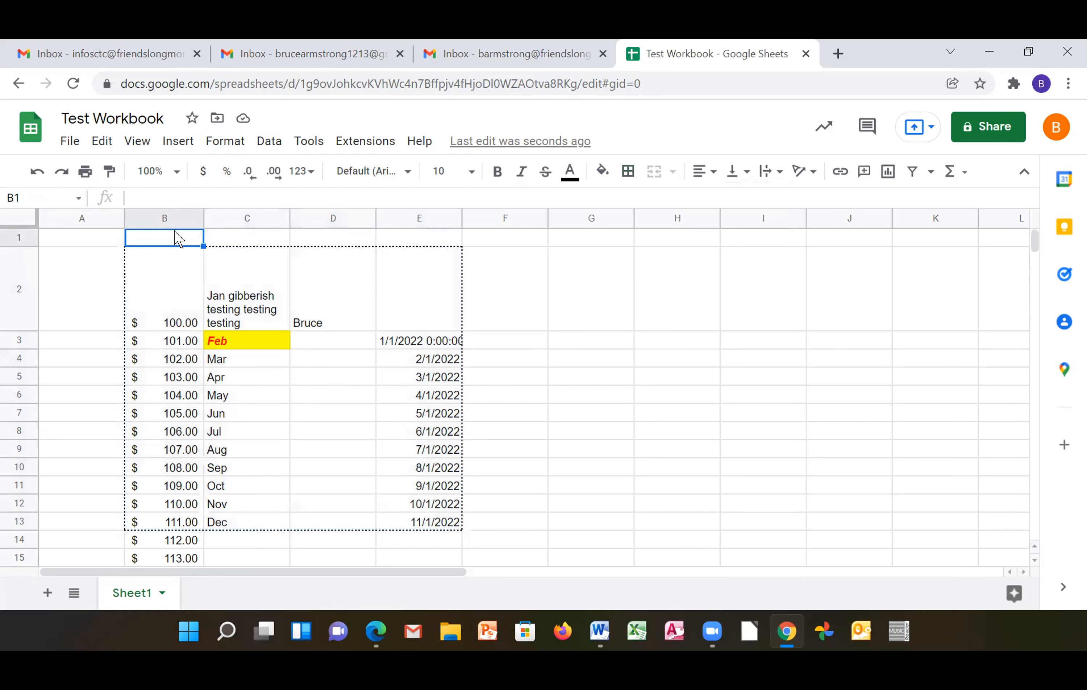
pyautogui.write('Big lon')
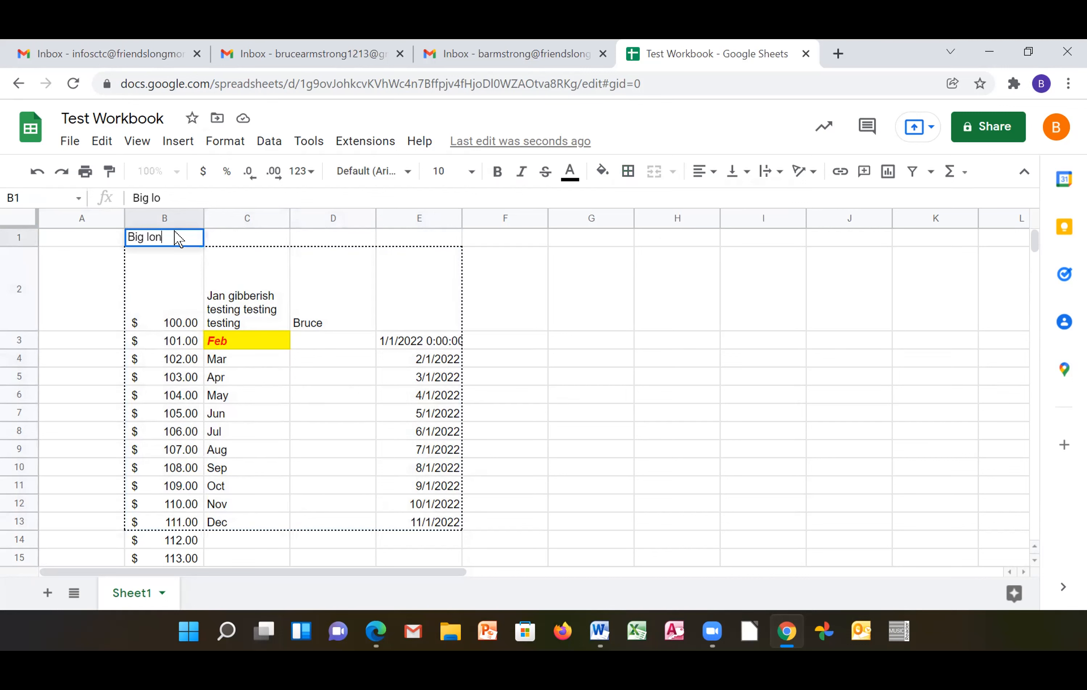
pyautogui.write('g title with lots of ')
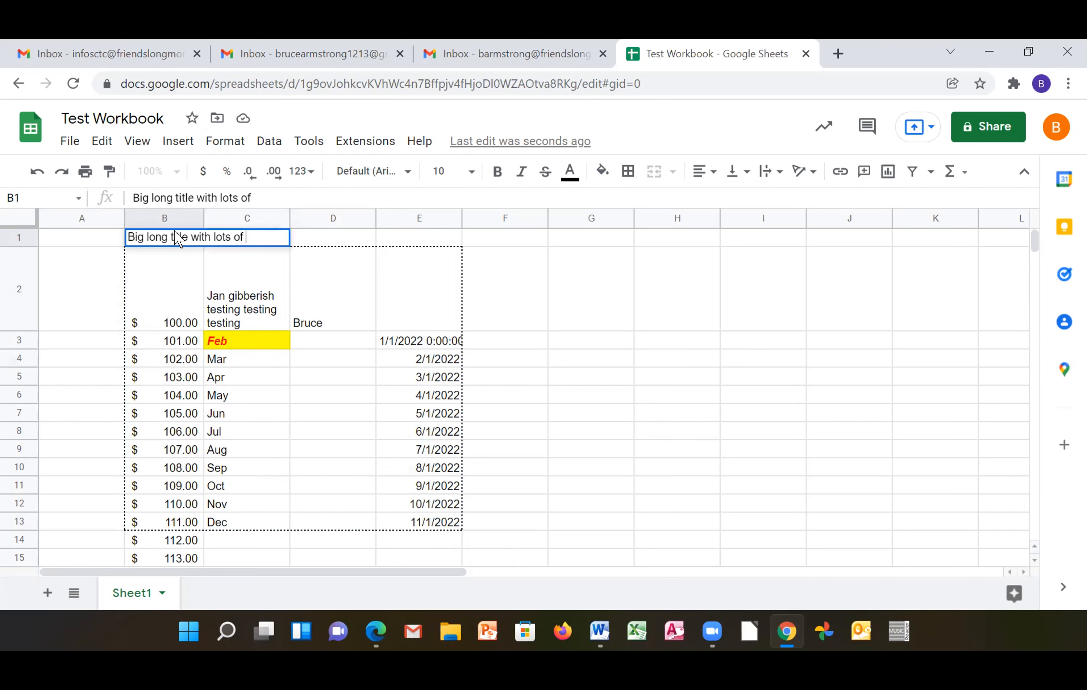
pyautogui.write('words')
pyautogui.press('Return')
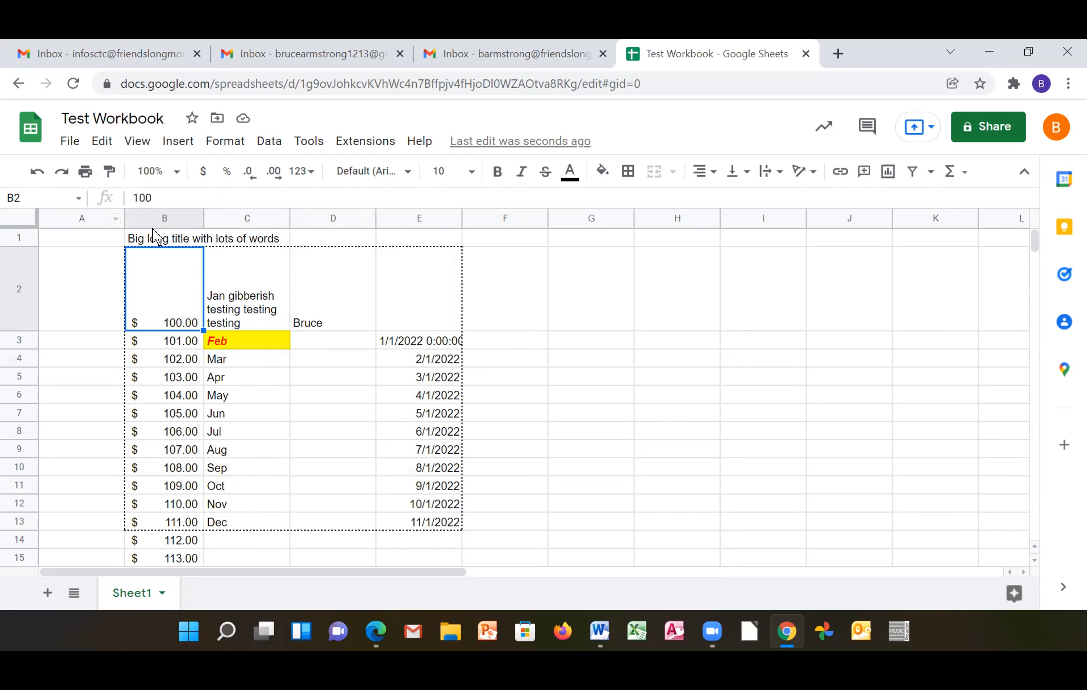
# - Merge the title cells B1:E1 into one and center the title horizontally
pyautogui.moveTo(128, 234); pyautogui.dragTo(411, 238)
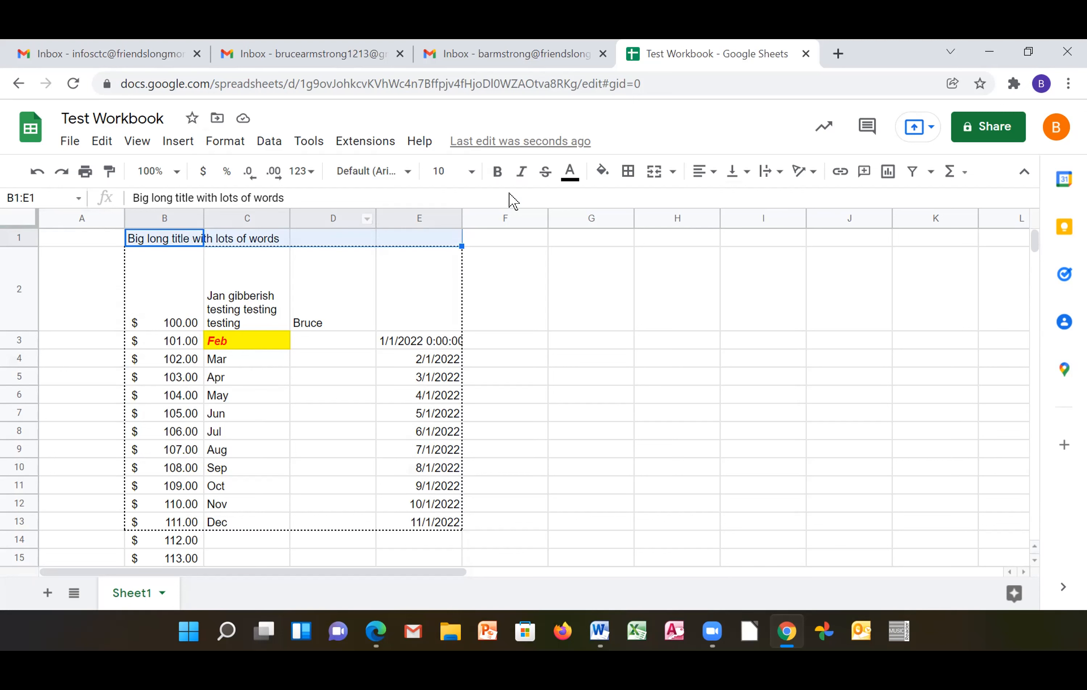
pyautogui.click(653, 172)
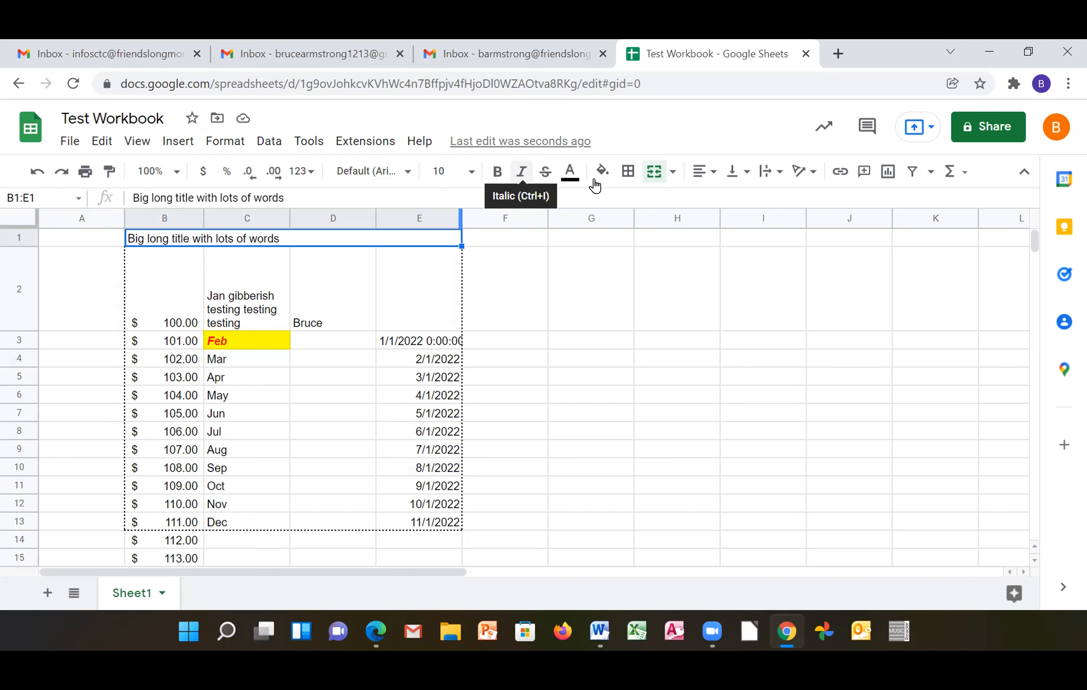
pyautogui.click(707, 174)
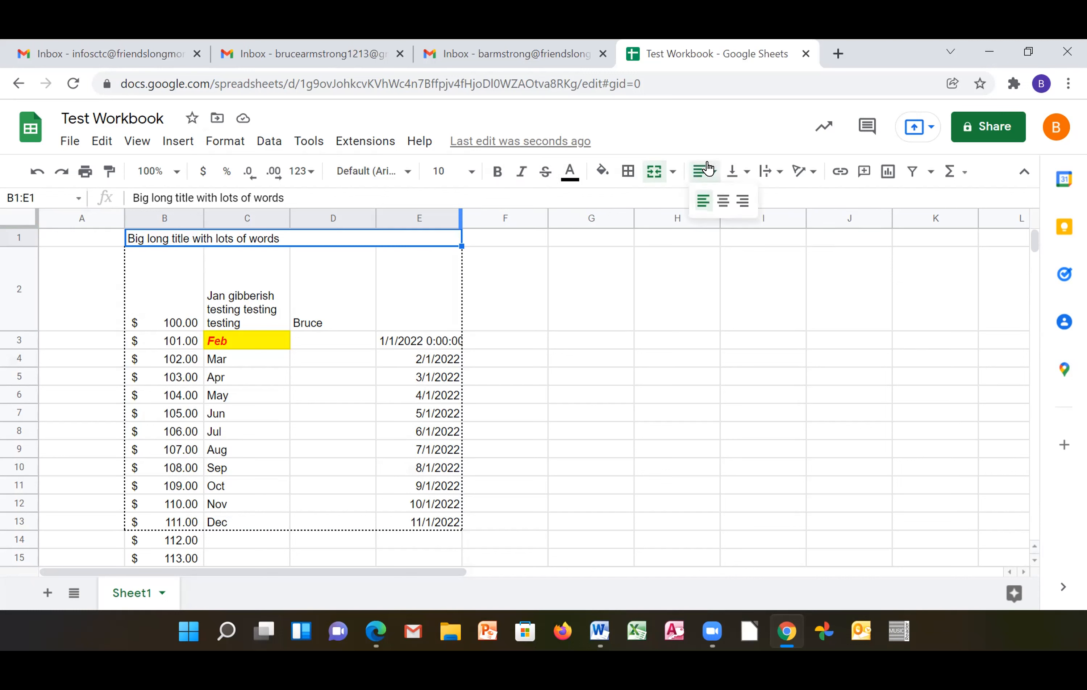
pyautogui.click(721, 204)
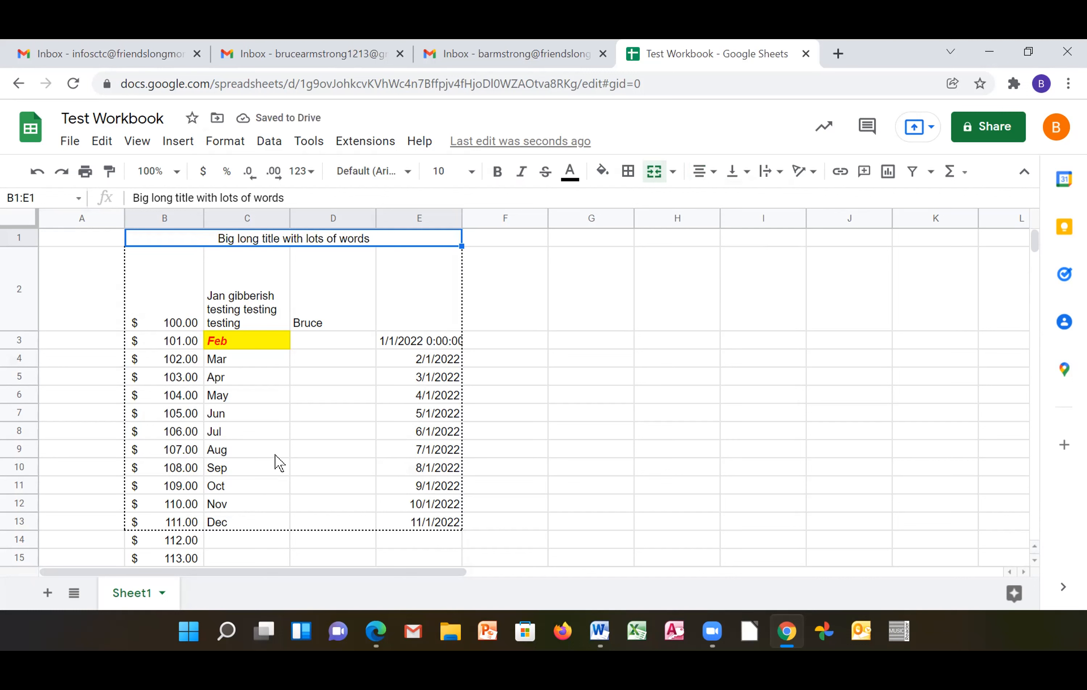
pyautogui.moveTo(338, 388); pyautogui.dragTo(336, 375)
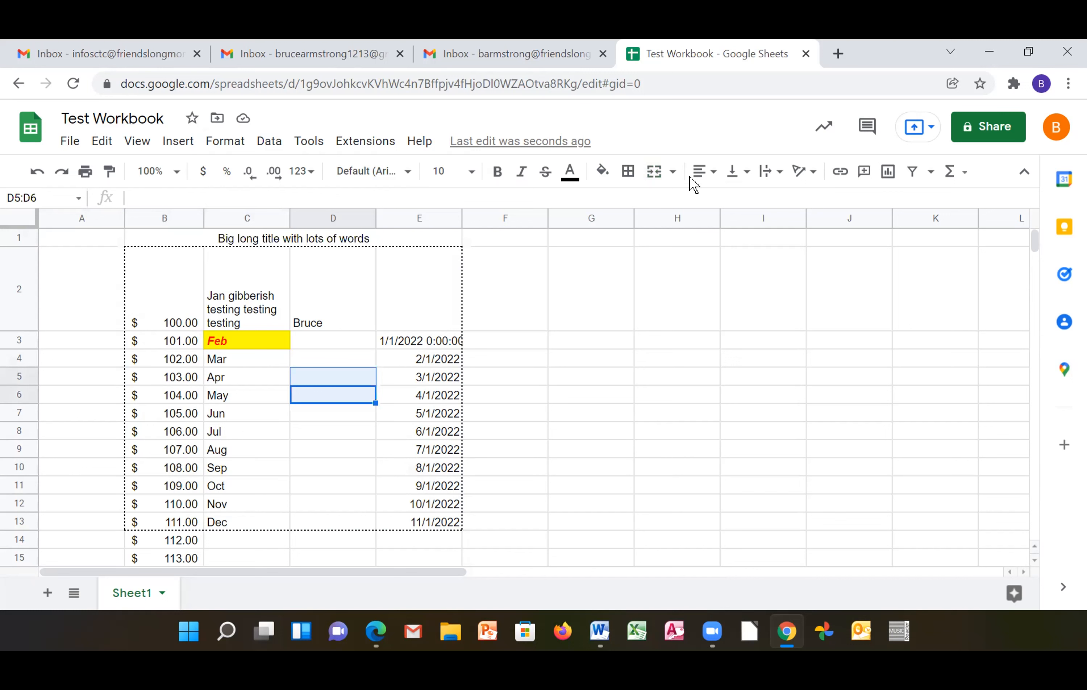
pyautogui.click(667, 173)
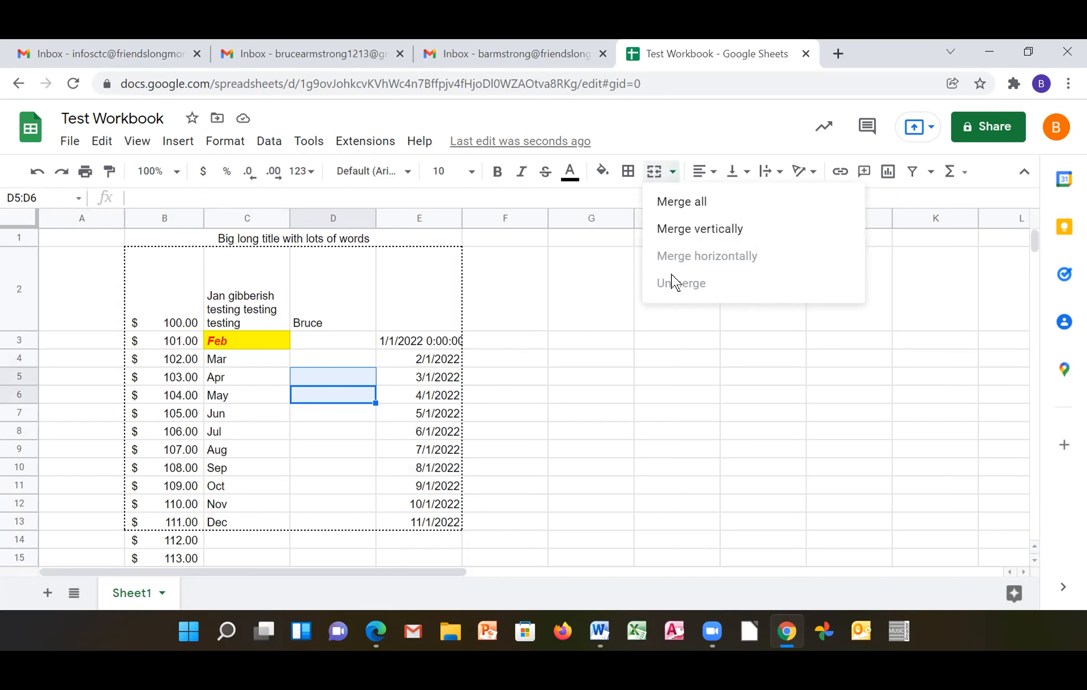
pyautogui.click(713, 178)
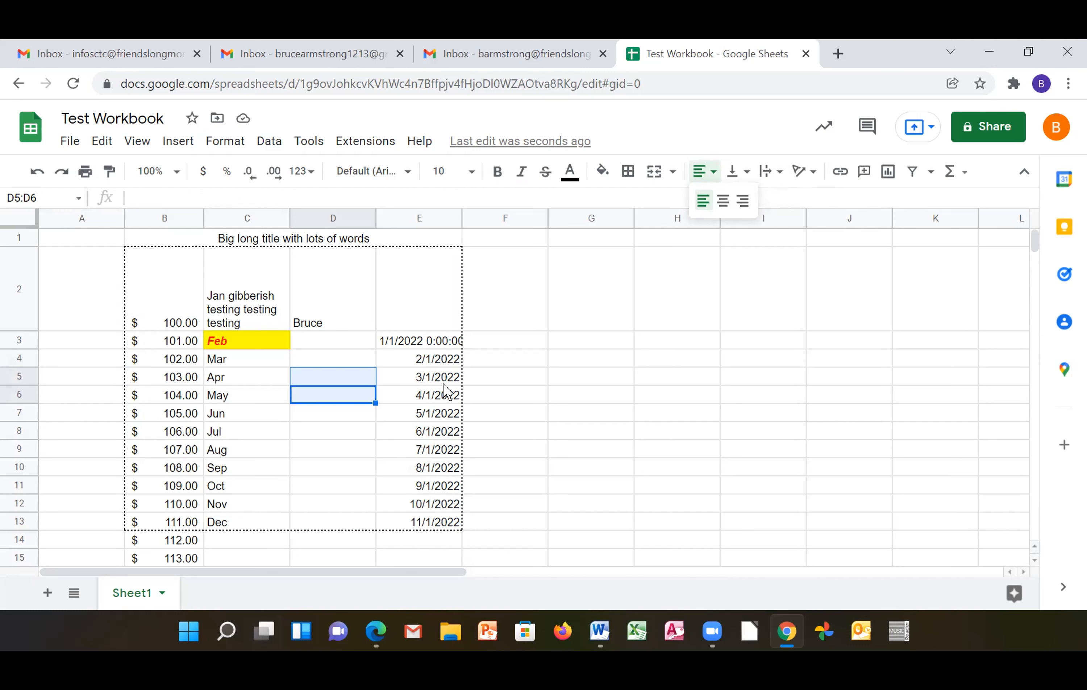
pyautogui.click(568, 275)
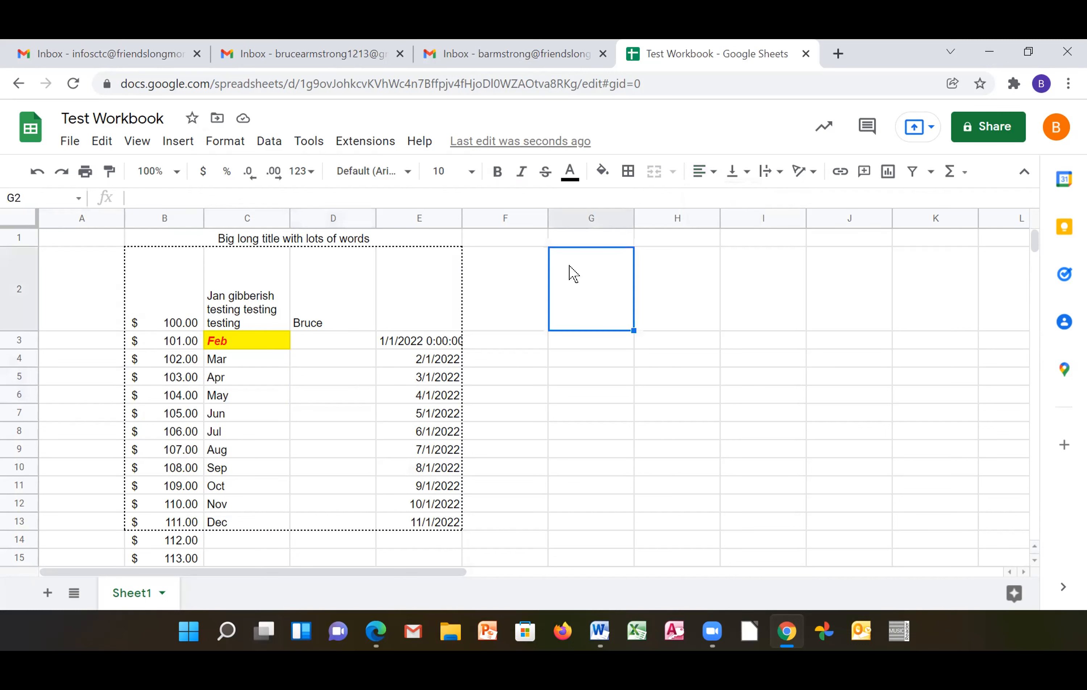
pyautogui.click(839, 172)
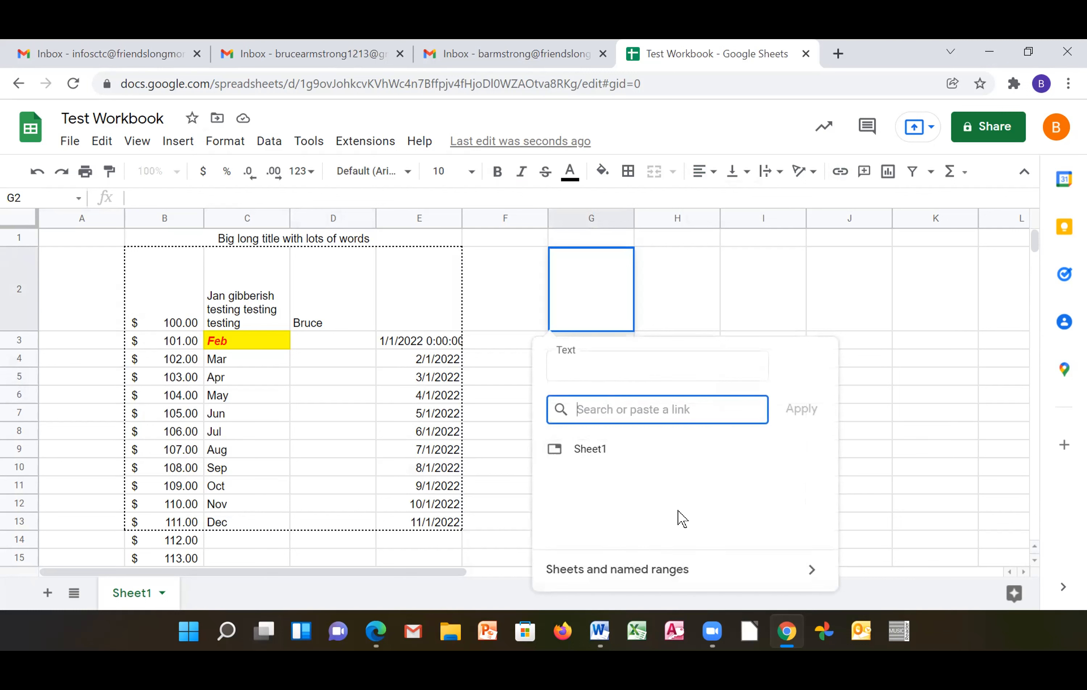
pyautogui.click(564, 362)
pyautogui.write('Google')
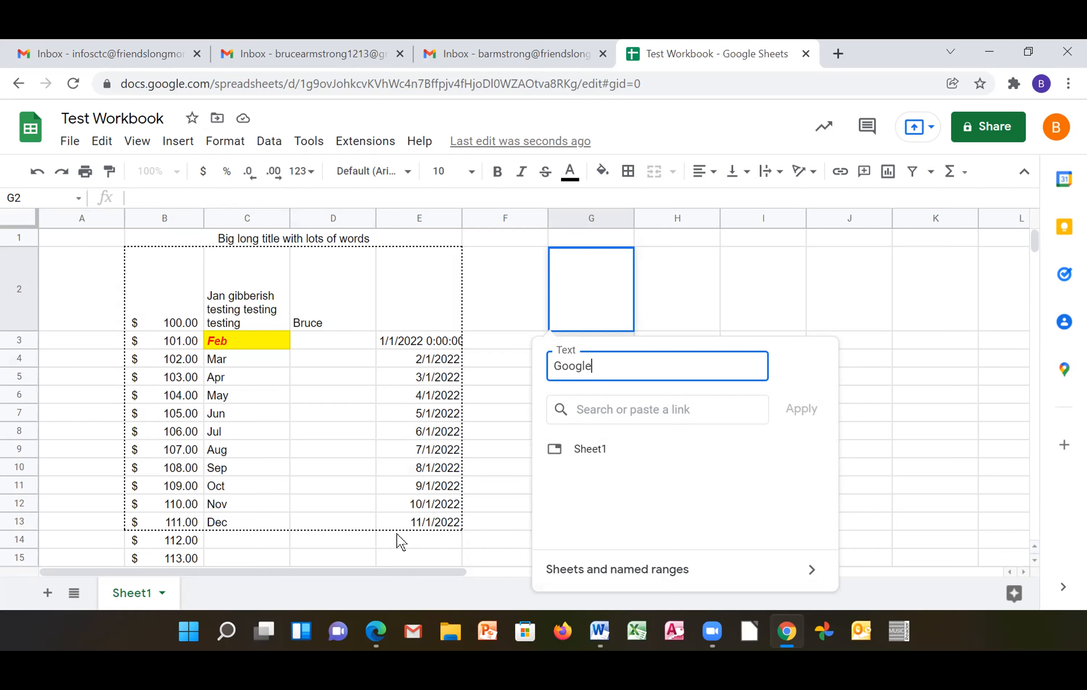
pyautogui.click(603, 406)
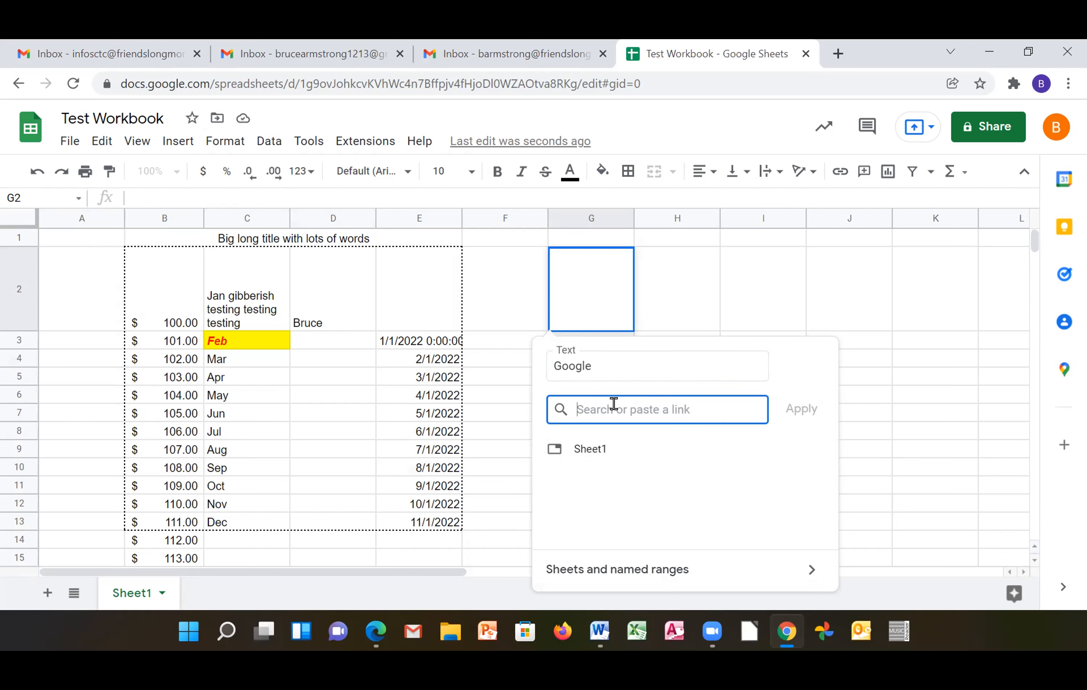
pyautogui.write('ww')
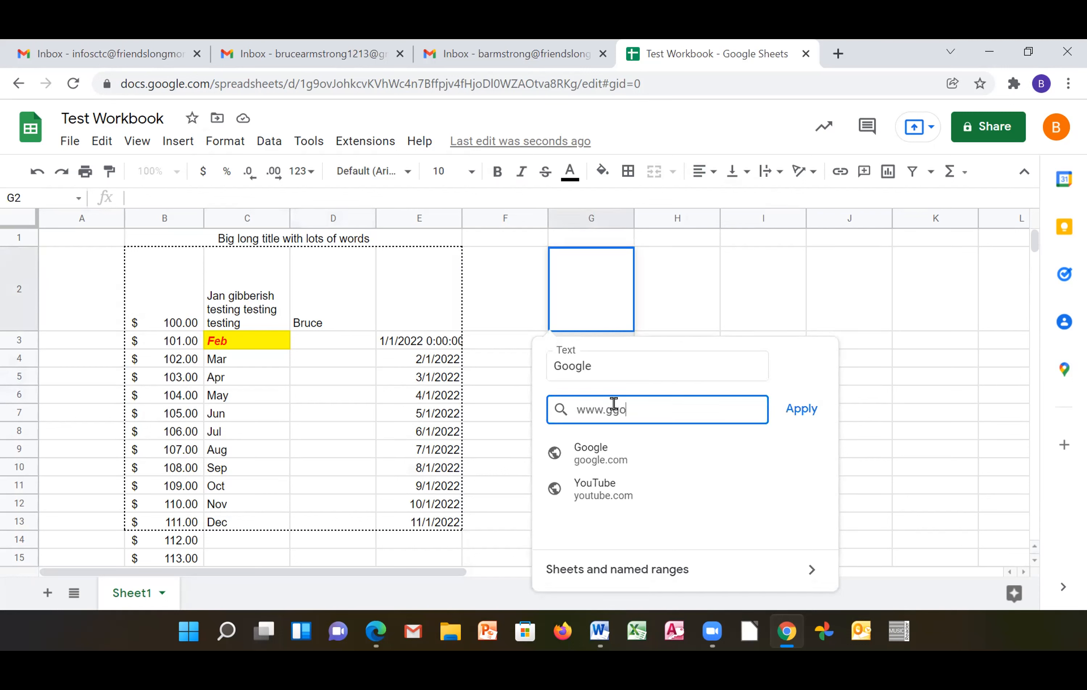
pyautogui.write('w.google.com')
pyautogui.press('Return')
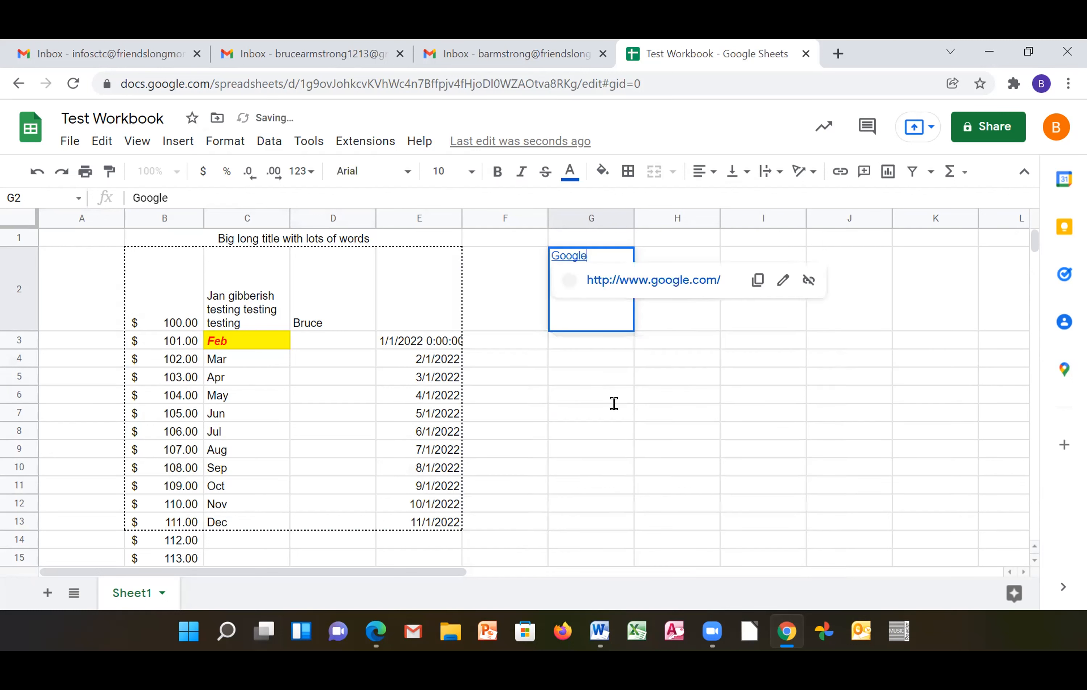
pyautogui.click(438, 288)
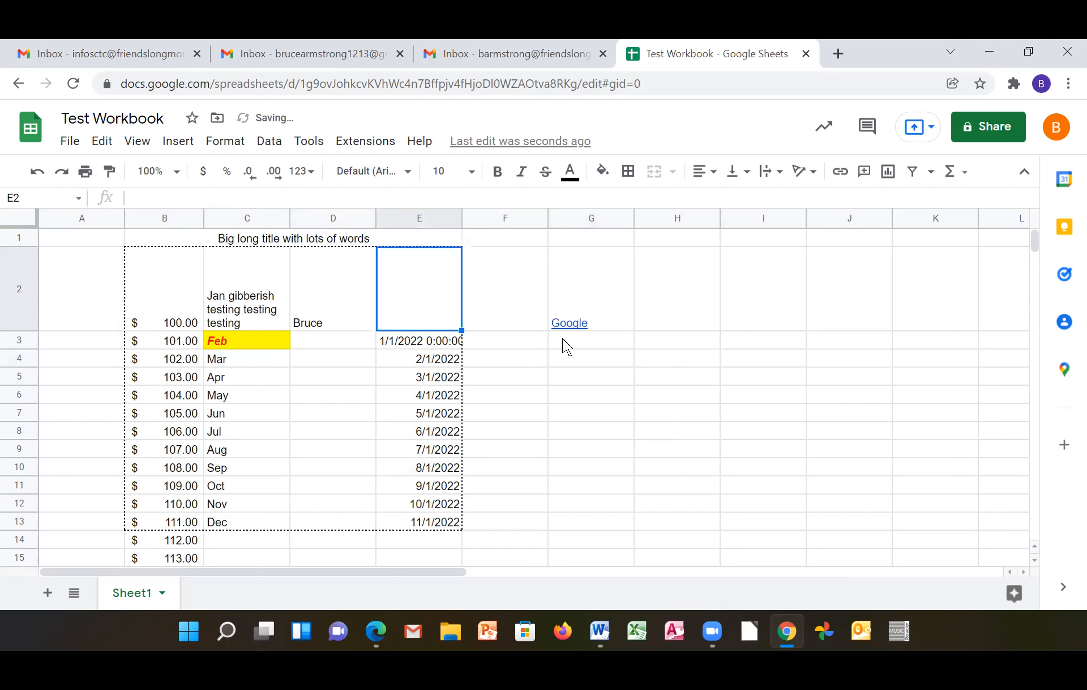
pyautogui.moveTo(566, 325)
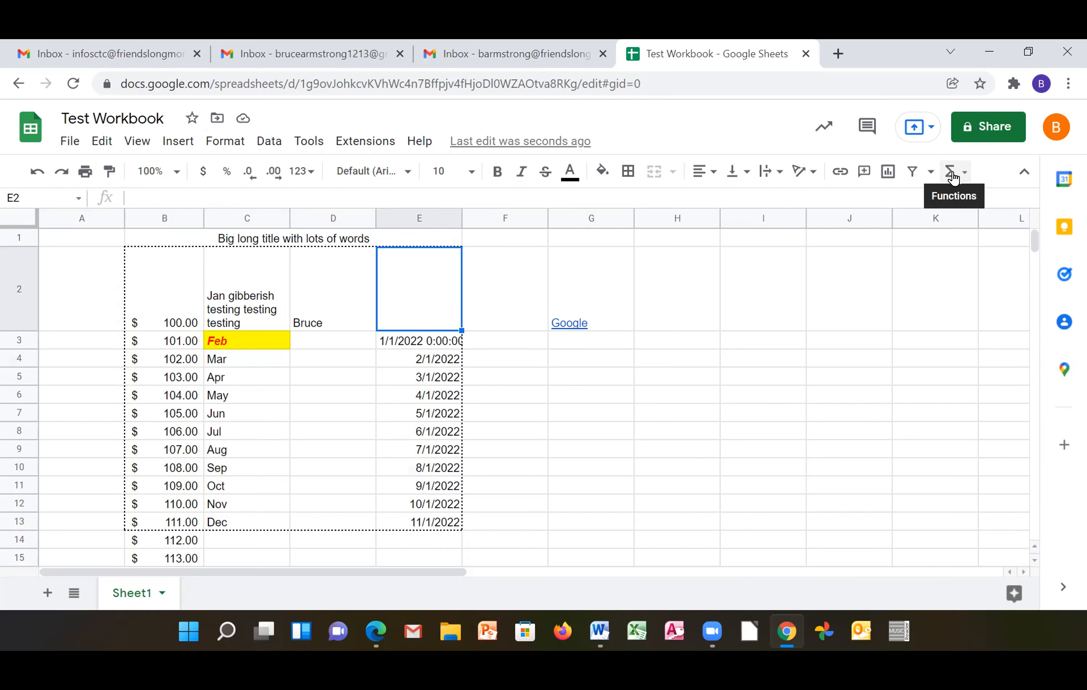
# - Examine the formula in cell B17 at the end of the amounts and the list of available functions
pyautogui.scroll(-5, 276, 397)
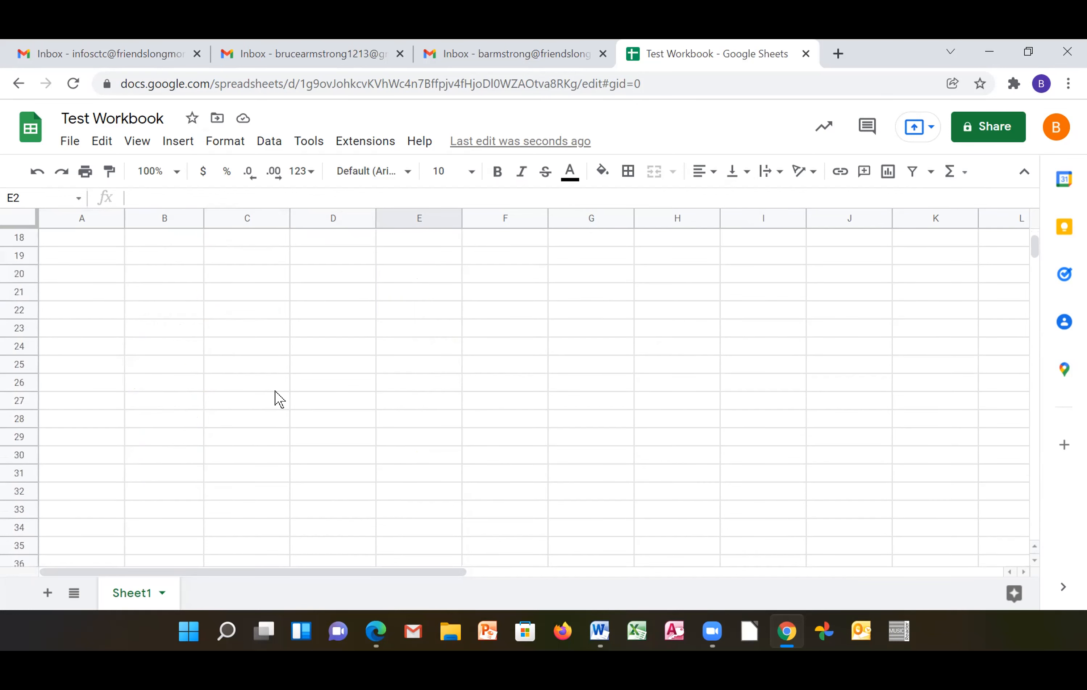
pyautogui.scroll(3, 276, 397)
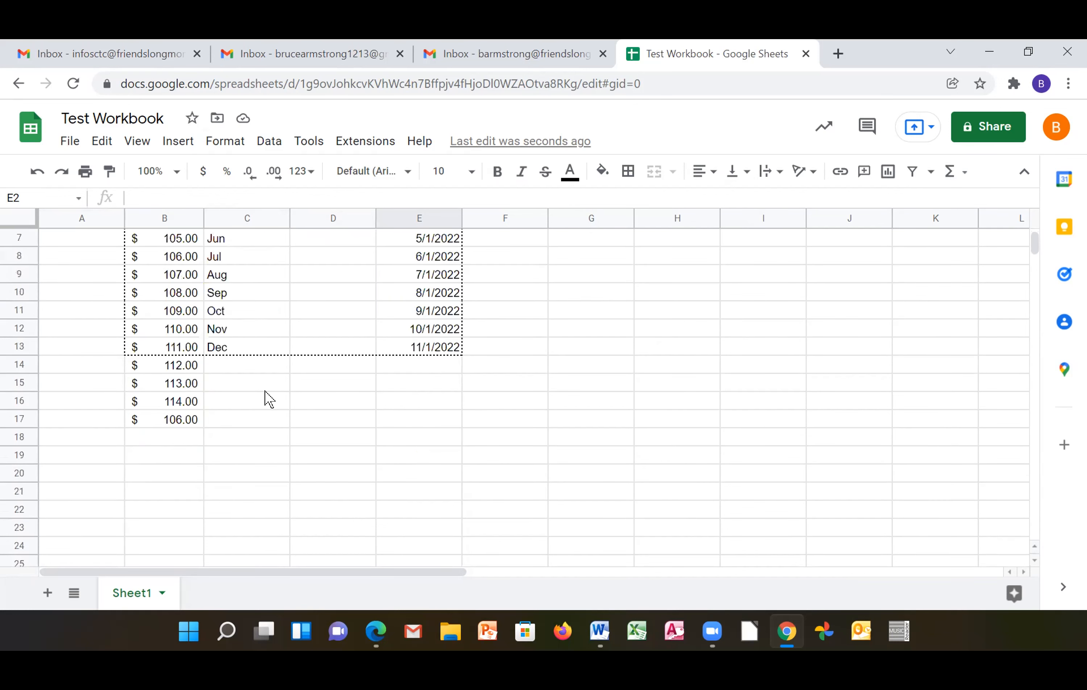
pyautogui.click(150, 424)
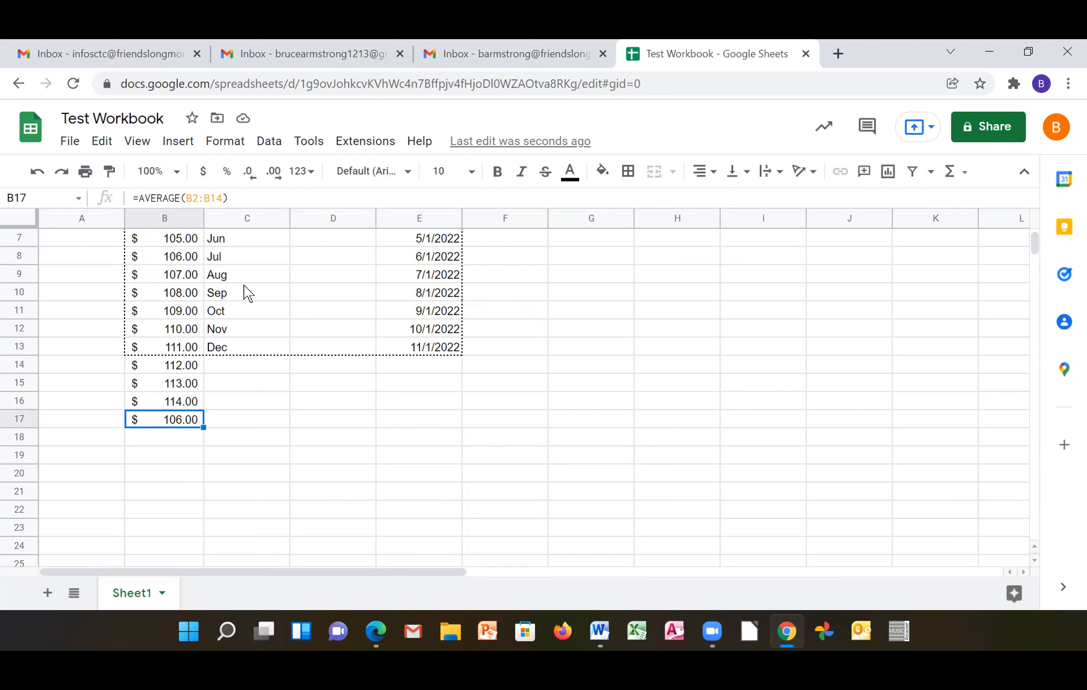
pyautogui.click(959, 175)
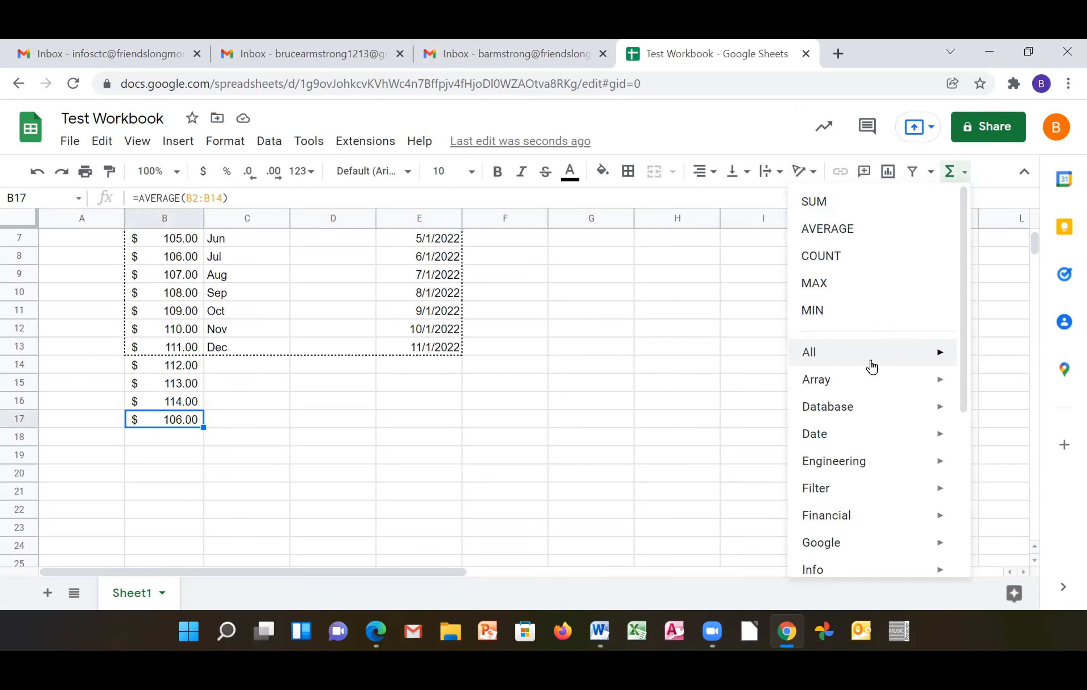
pyautogui.moveTo(872, 363)
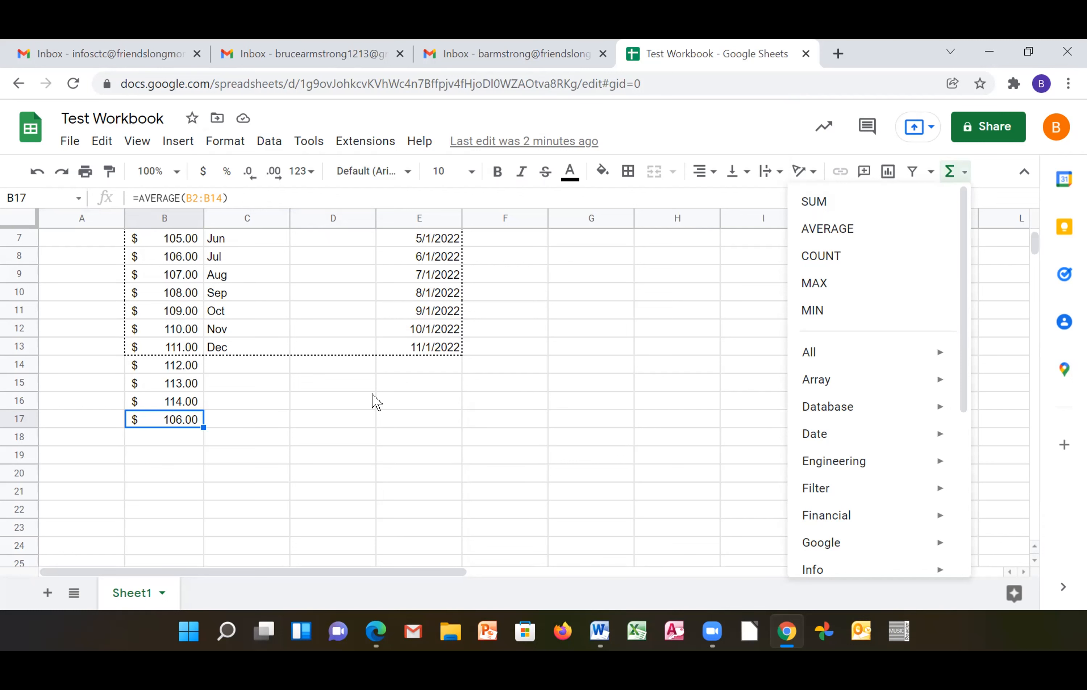
pyautogui.scroll(3, 377, 401)
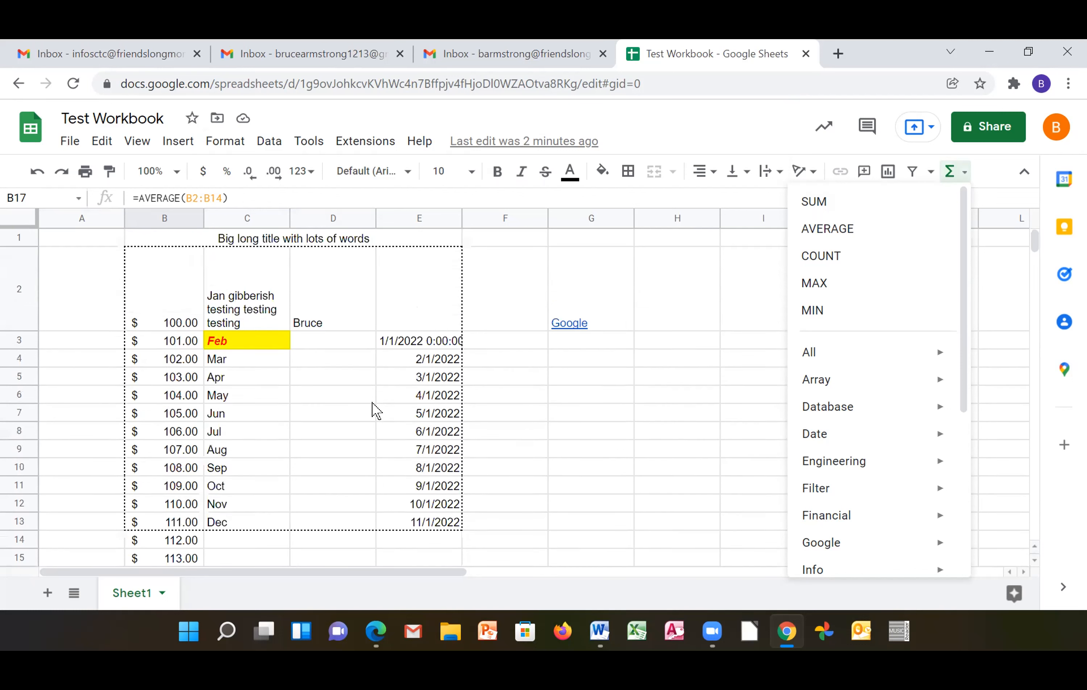
# - Enter the formula =sum(B2:B16) in cell H3 to total the amounts in column B
pyautogui.click(666, 341)
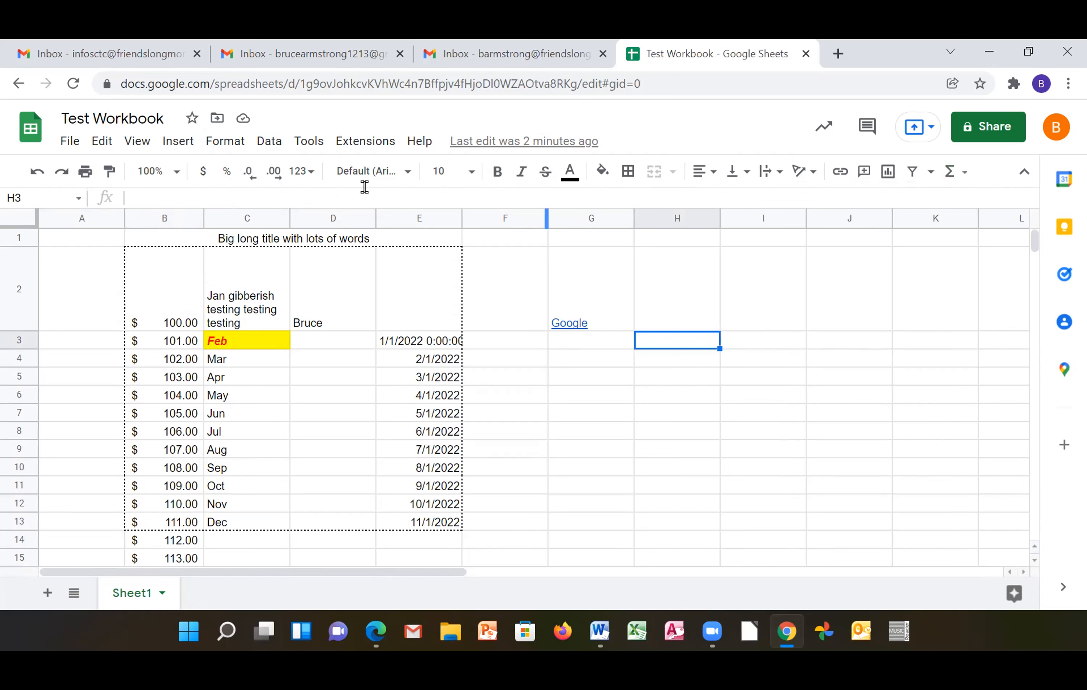
pyautogui.click(147, 190)
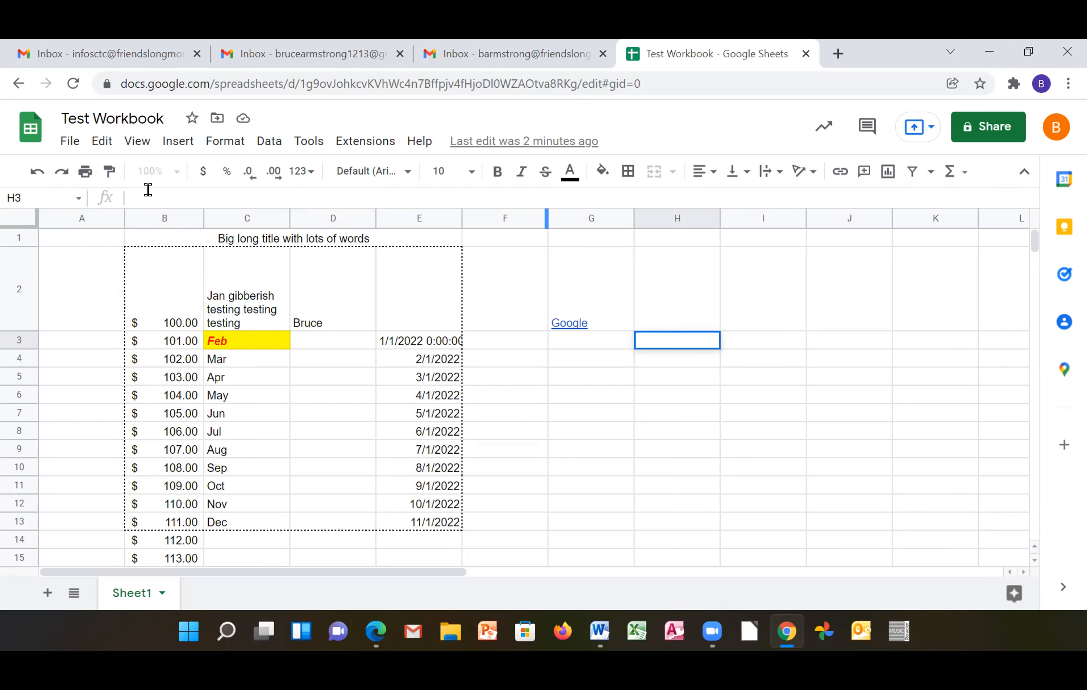
pyautogui.write('=')
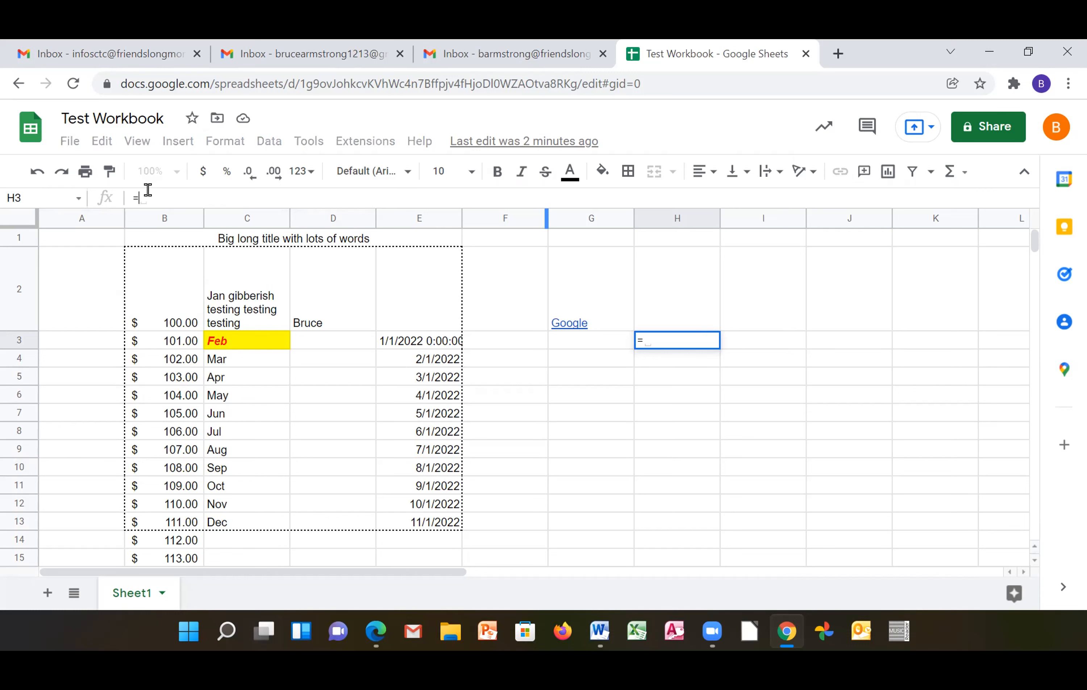
pyautogui.write('sum')
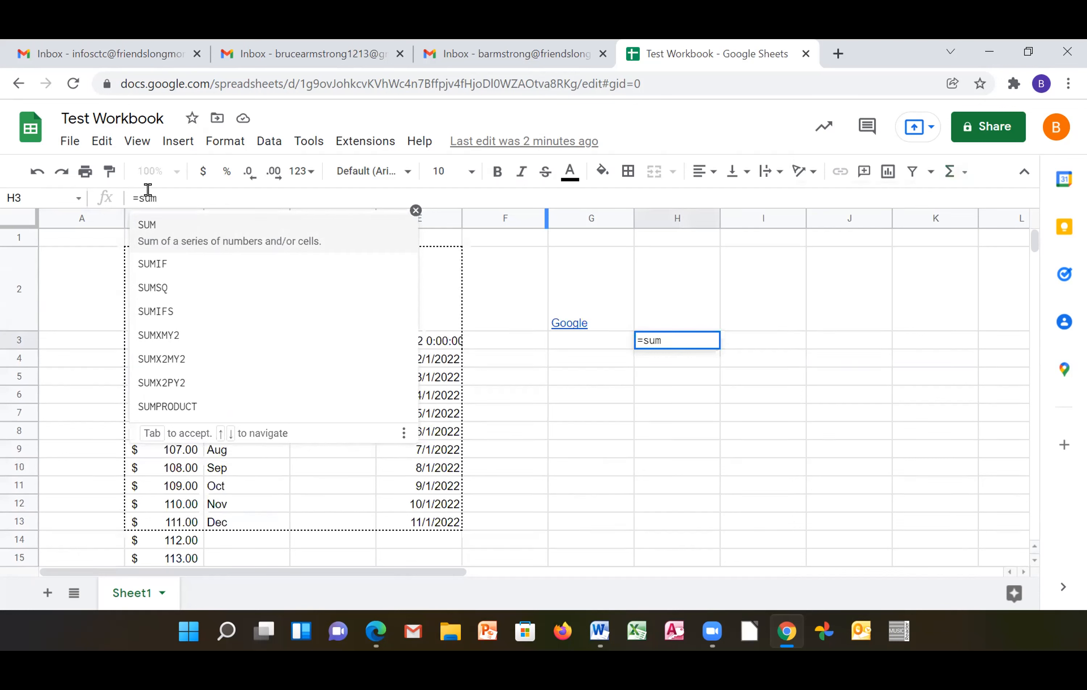
pyautogui.write('(')
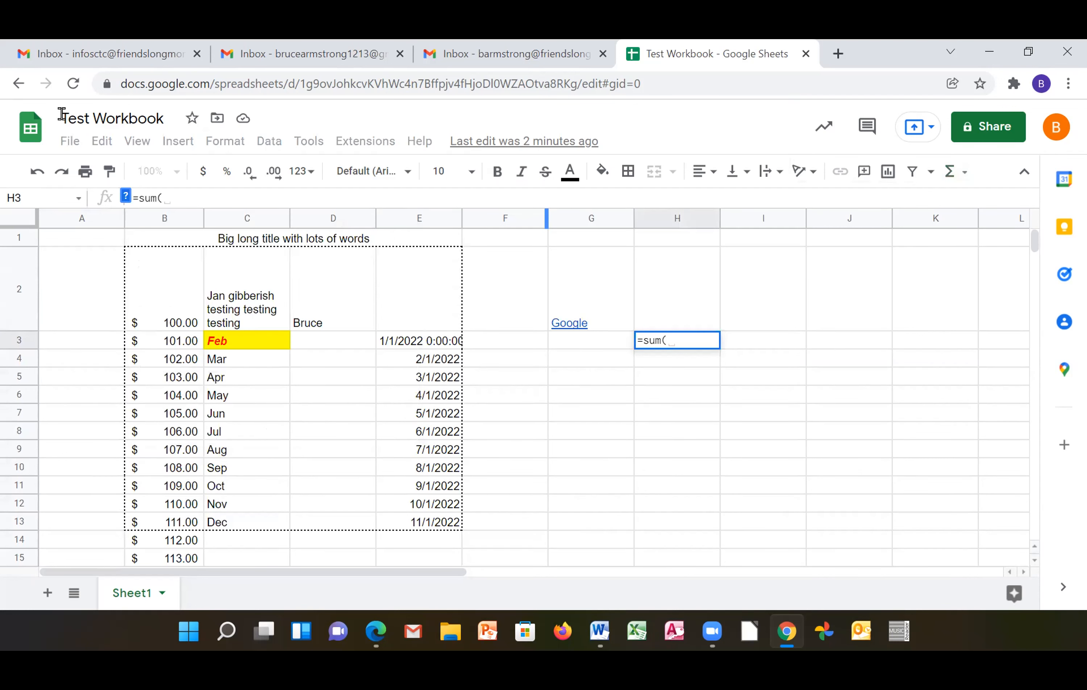
pyautogui.click(179, 324)
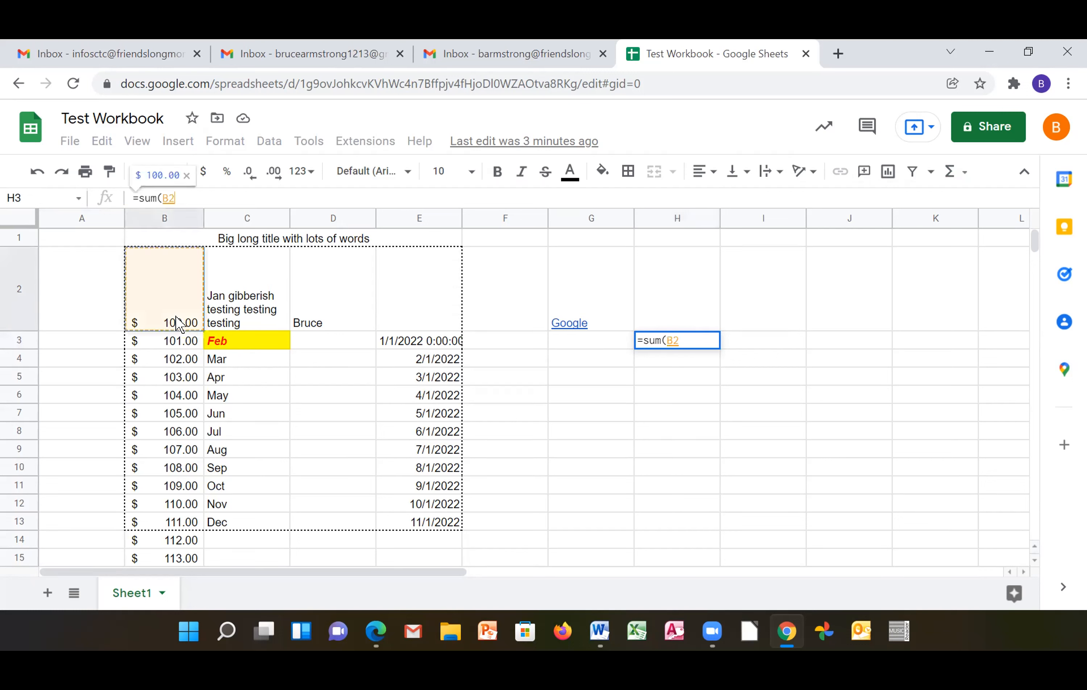
pyautogui.moveTo(179, 325); pyautogui.dragTo(187, 479)
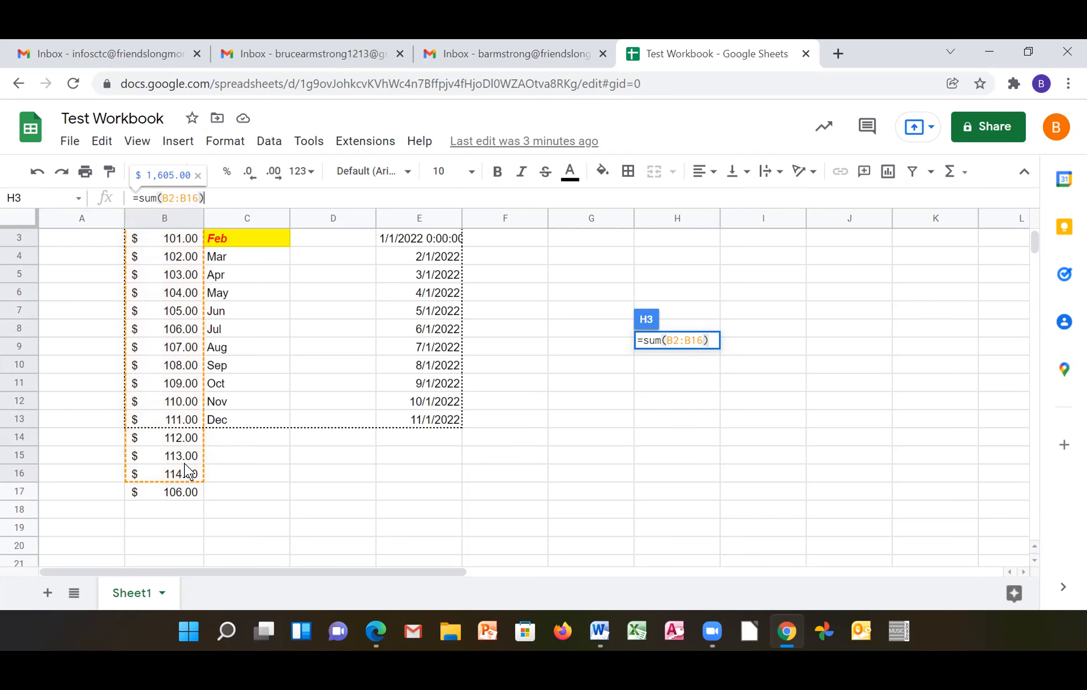
pyautogui.press('Return')
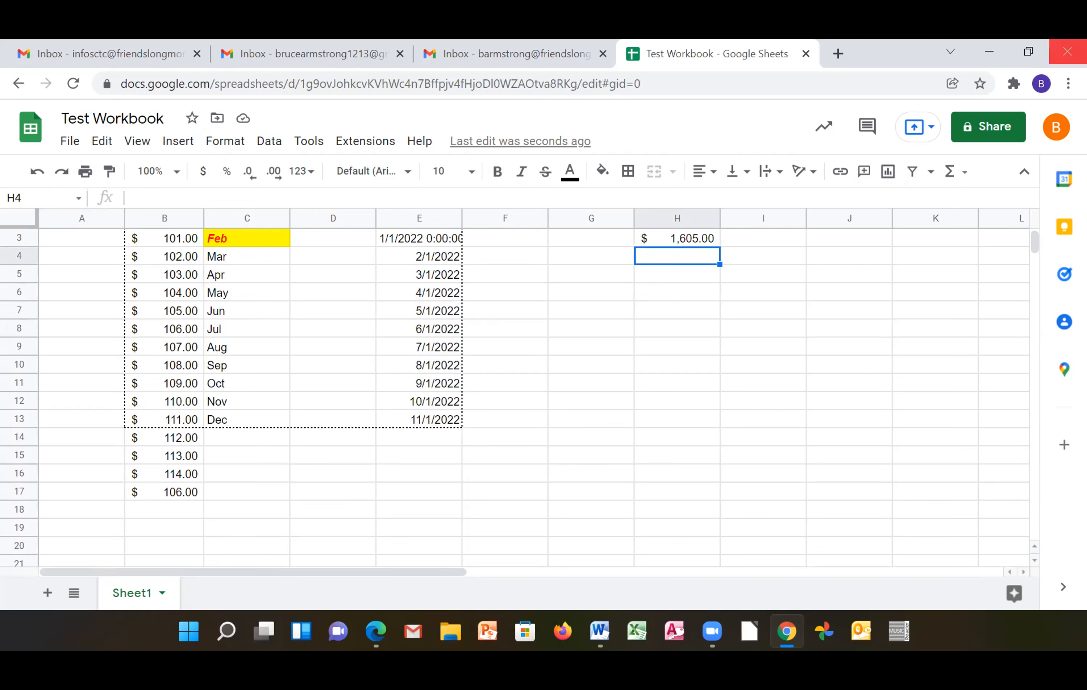
# - Hide column H, which holds the sum formula
pyautogui.rightClick(678, 218)
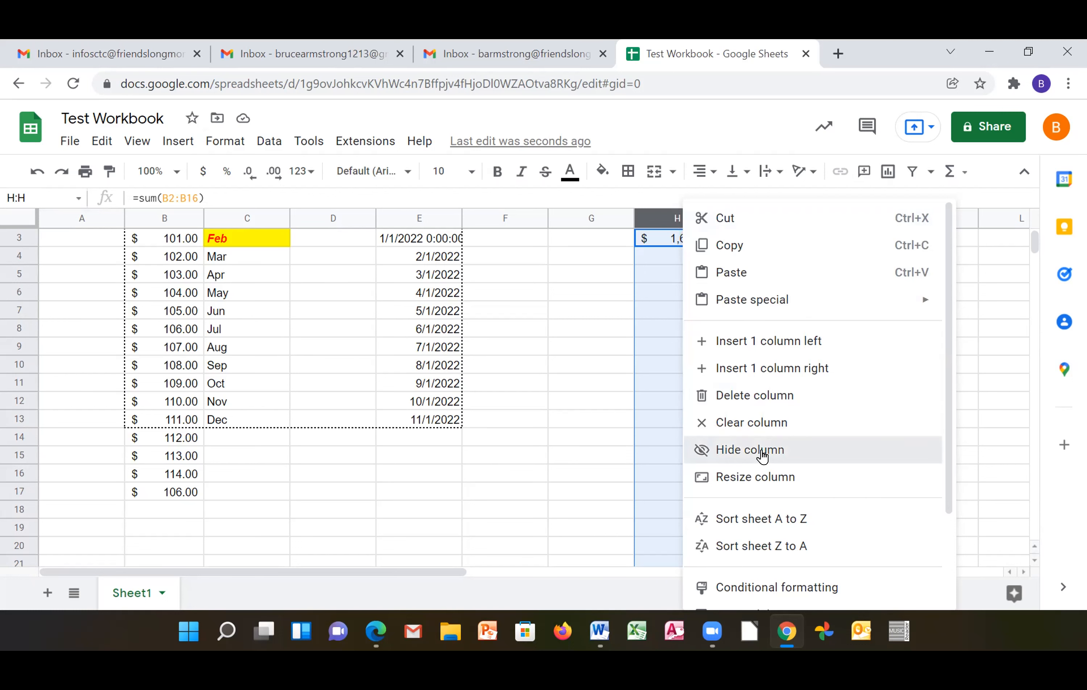
pyautogui.click(762, 454)
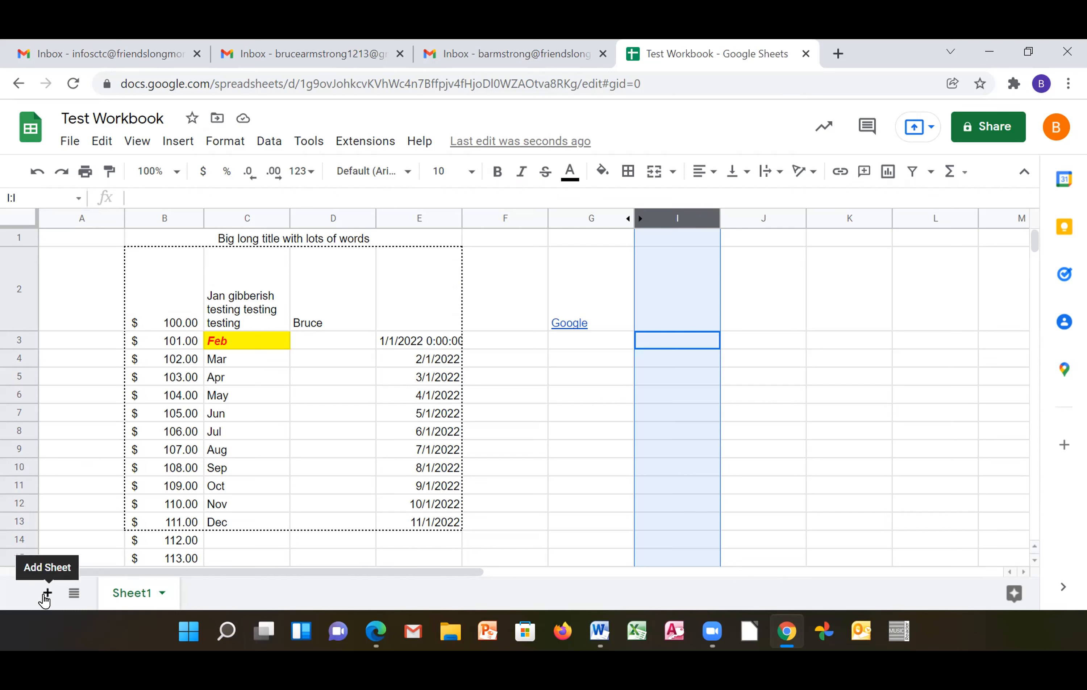
# - Add a second sheet to the workbook and hide it
pyautogui.click(47, 592)
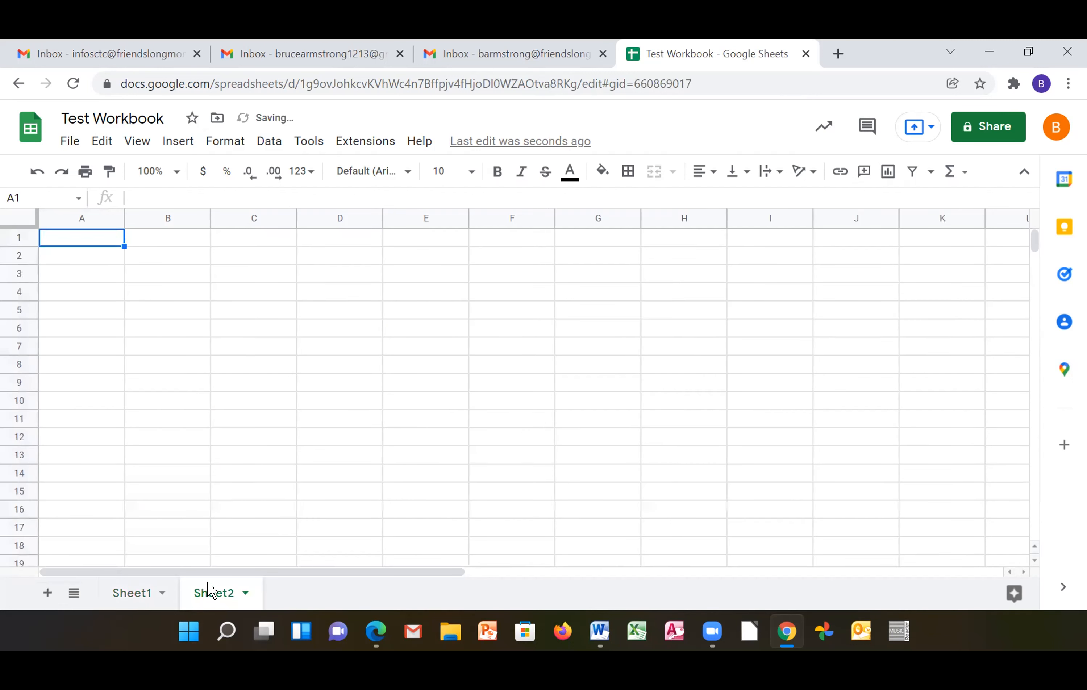
pyautogui.rightClick(210, 592)
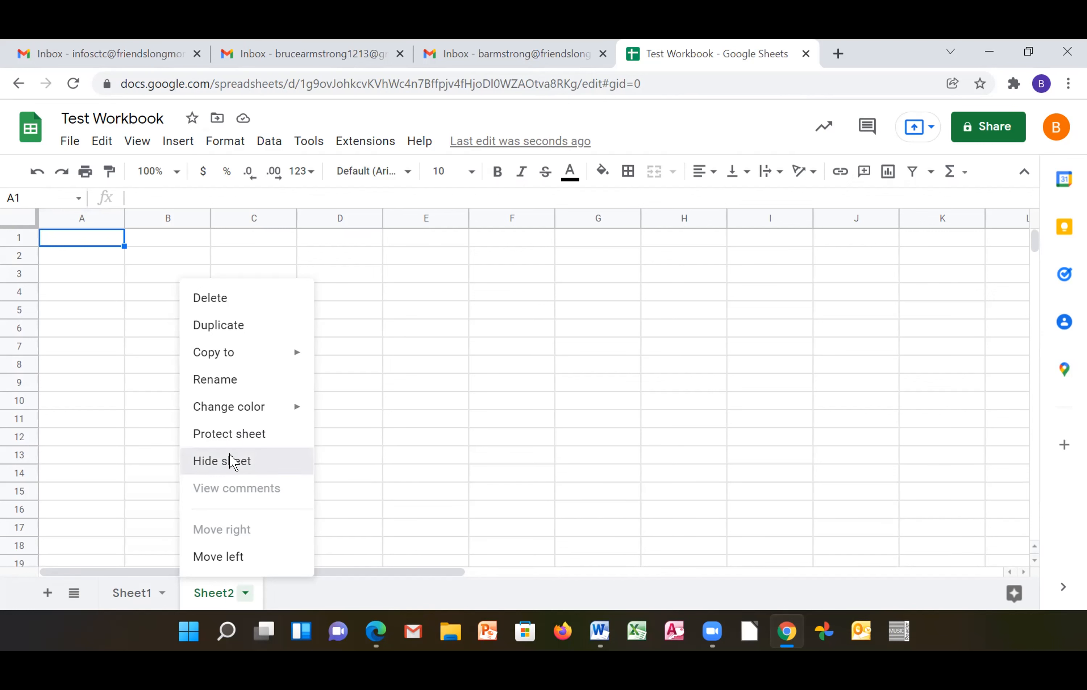
pyautogui.click(227, 468)
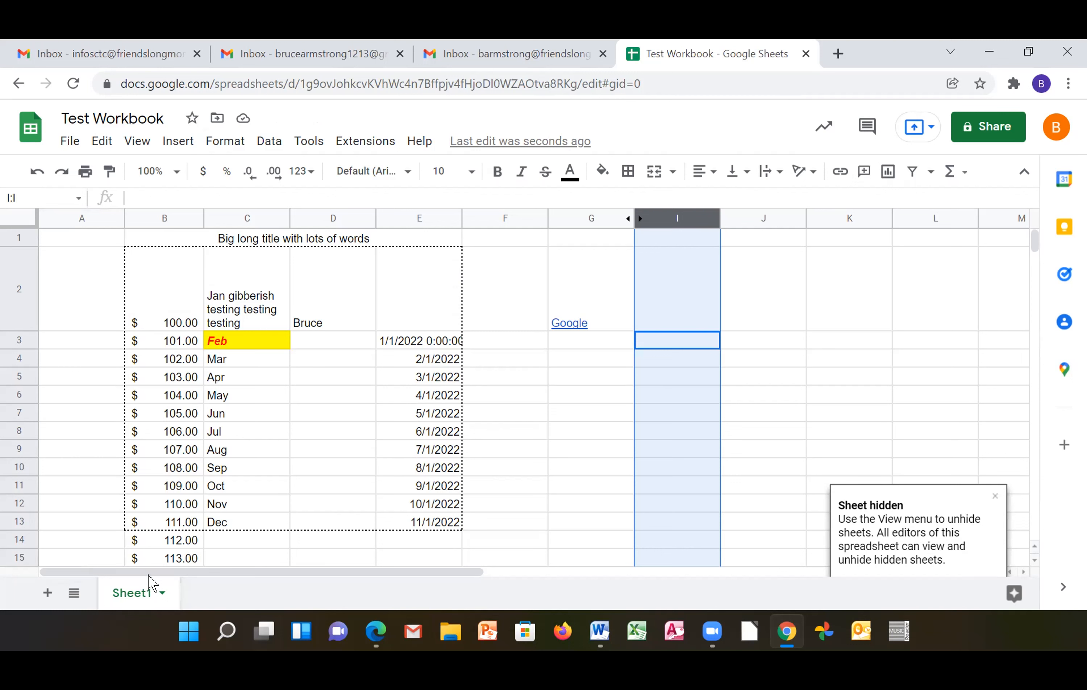
# - Unhide Sheet2 from the list of all sheets and return to Sheet1
pyautogui.rightClick(150, 583)
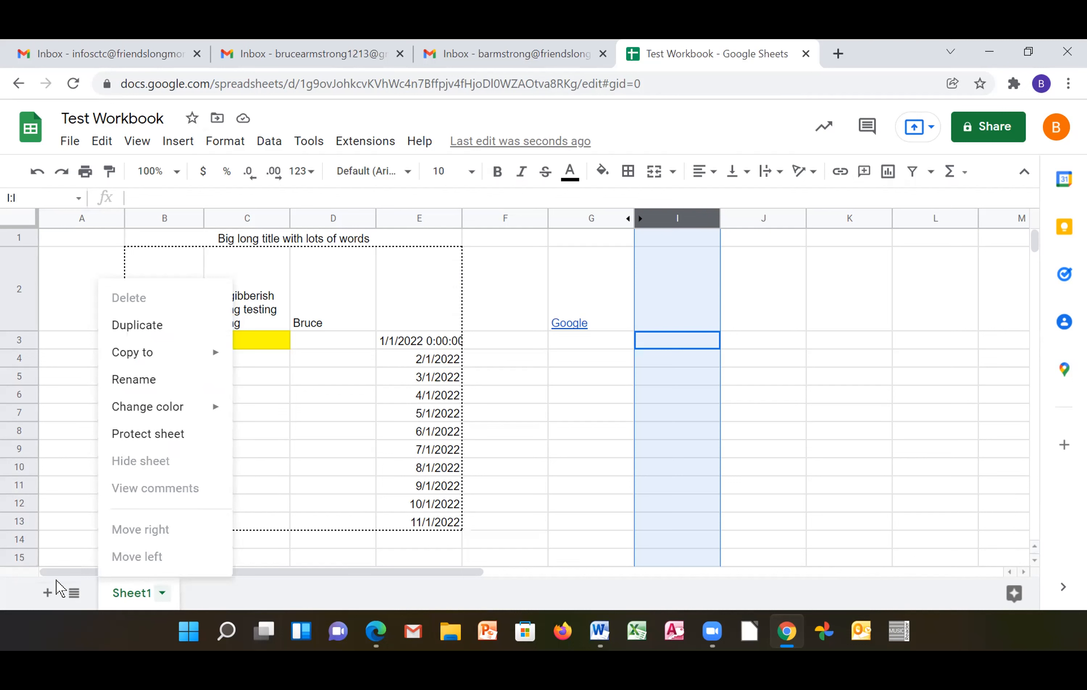
pyautogui.click(67, 593)
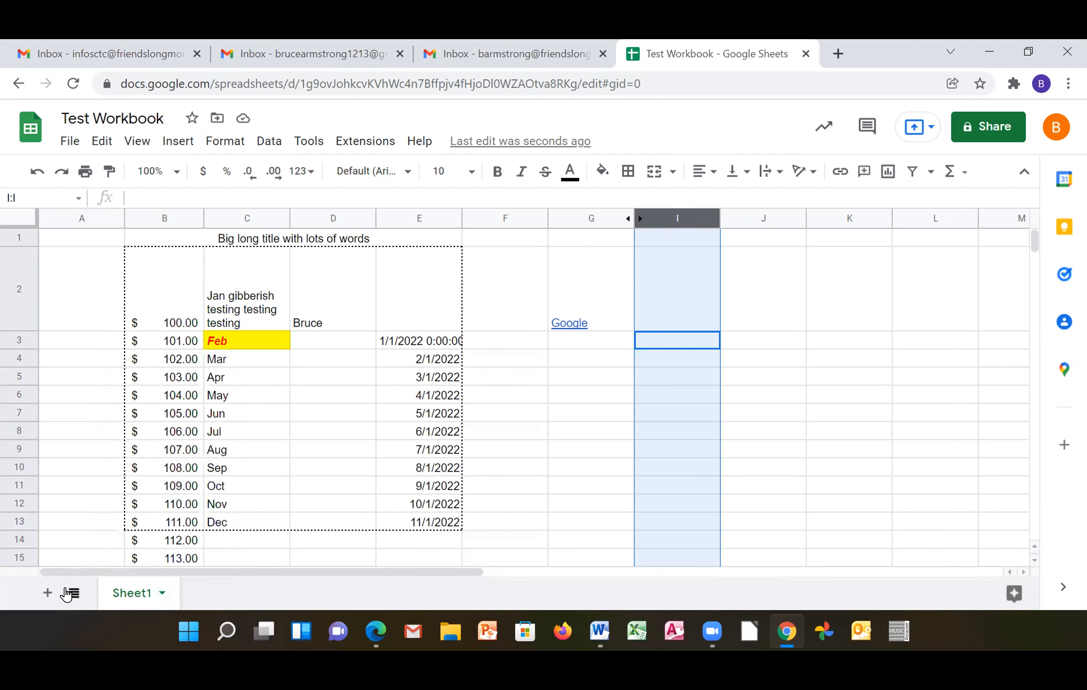
pyautogui.click(74, 593)
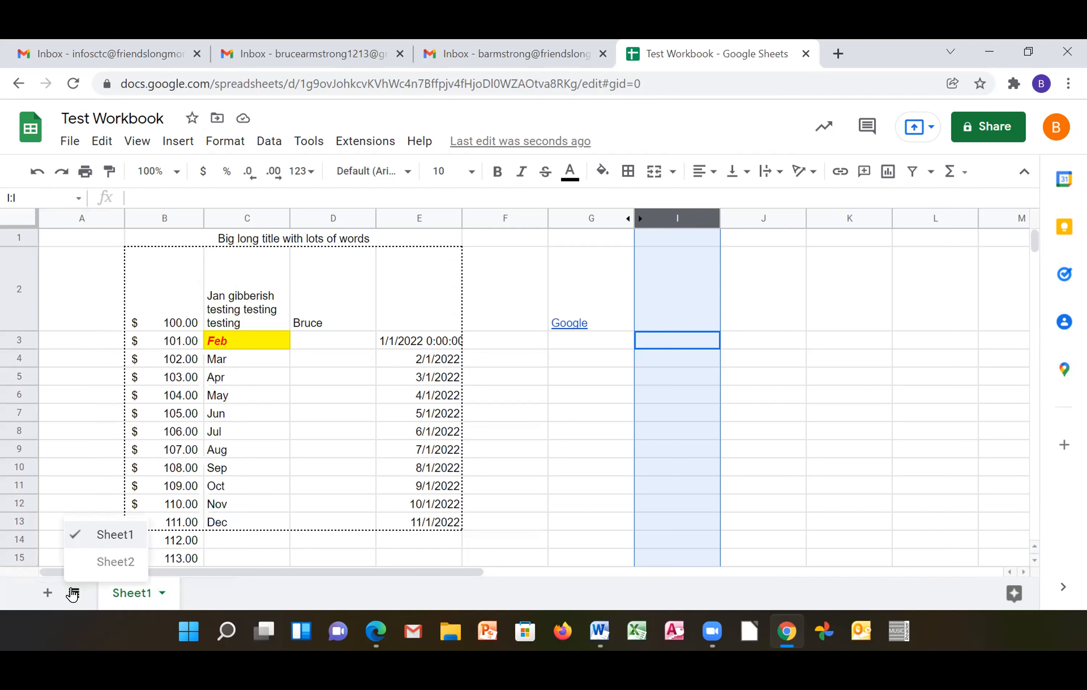
pyautogui.click(113, 561)
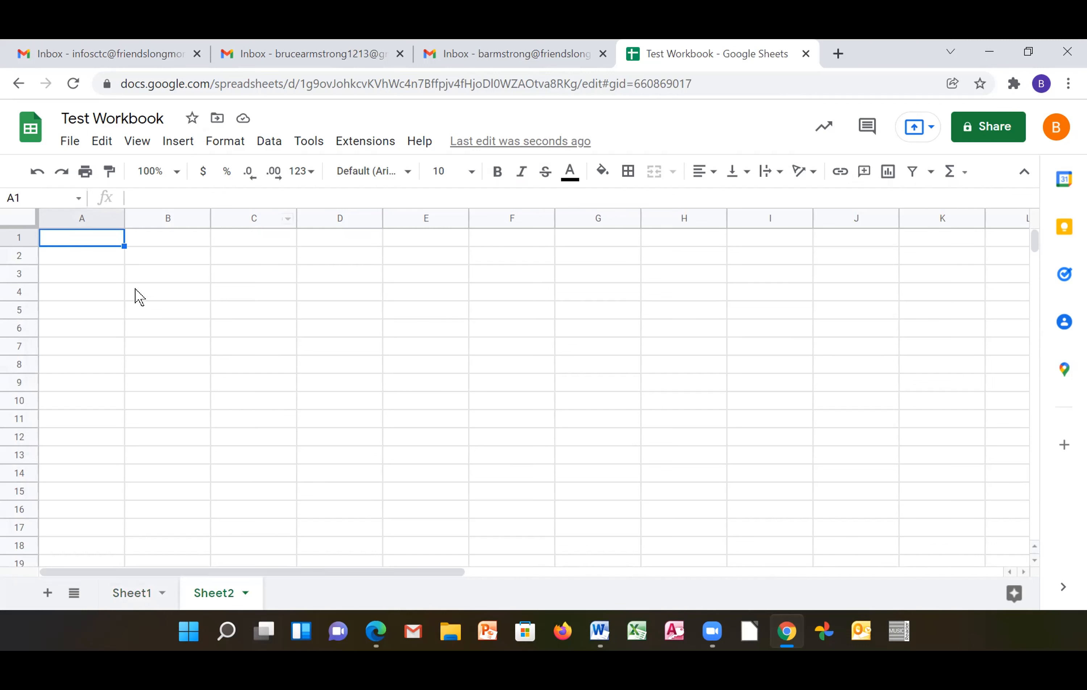
pyautogui.click(124, 595)
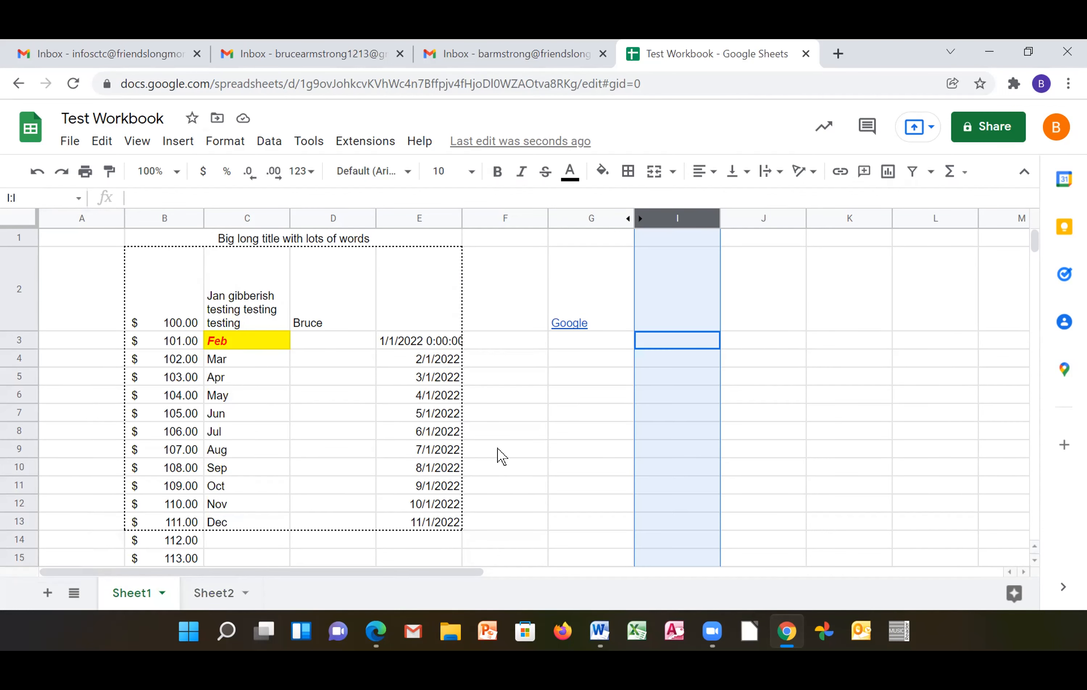
pyautogui.scroll(-3, 494, 457)
pyautogui.scroll(-2, 510, 454)
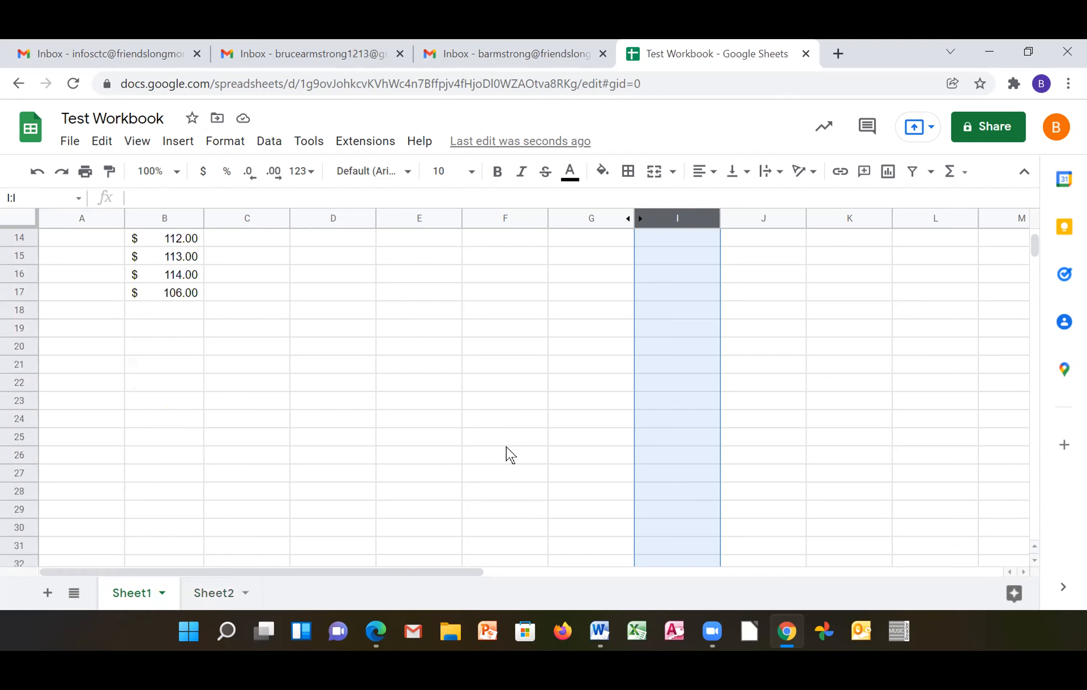
pyautogui.scroll(-2, 507, 449)
pyautogui.scroll(6, 507, 449)
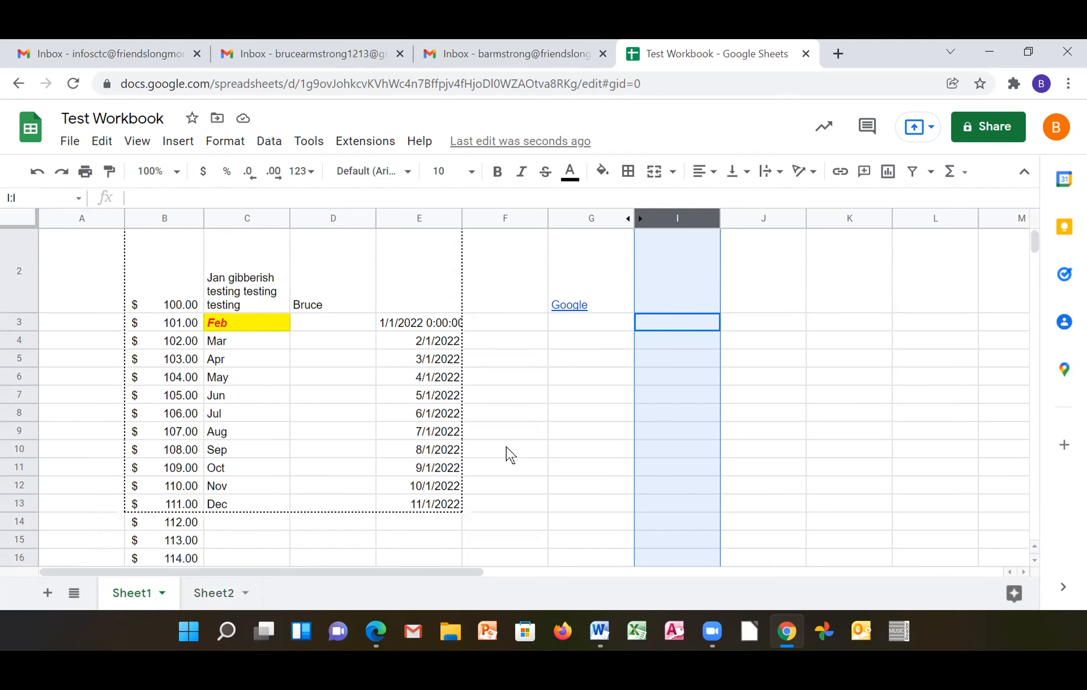
pyautogui.scroll(-2, 510, 454)
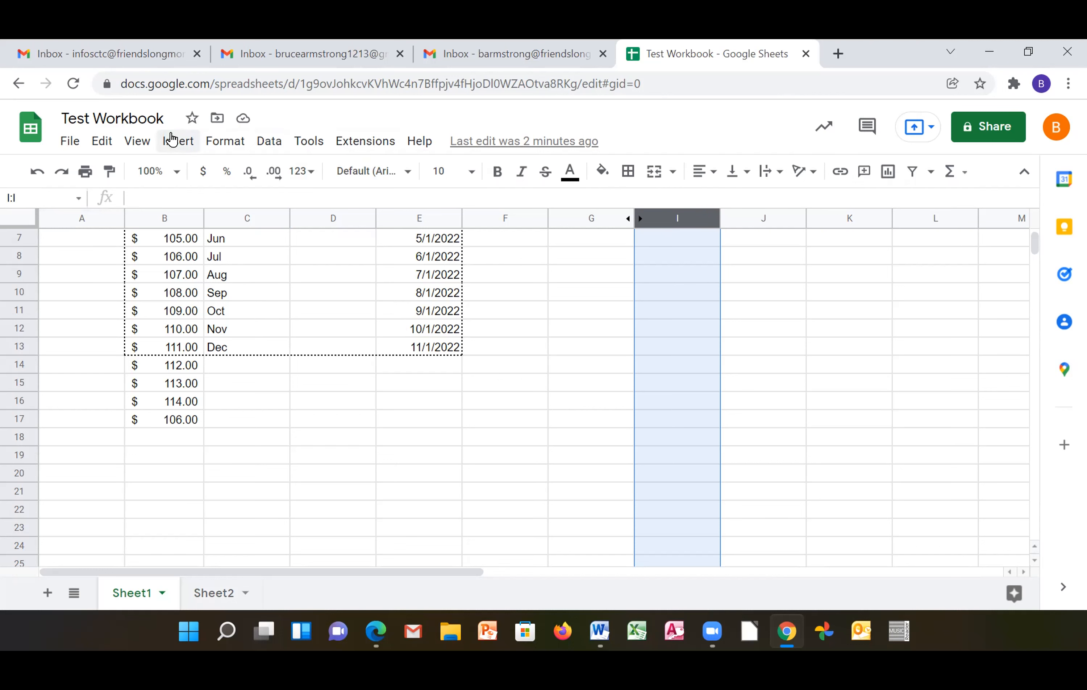
pyautogui.click(172, 140)
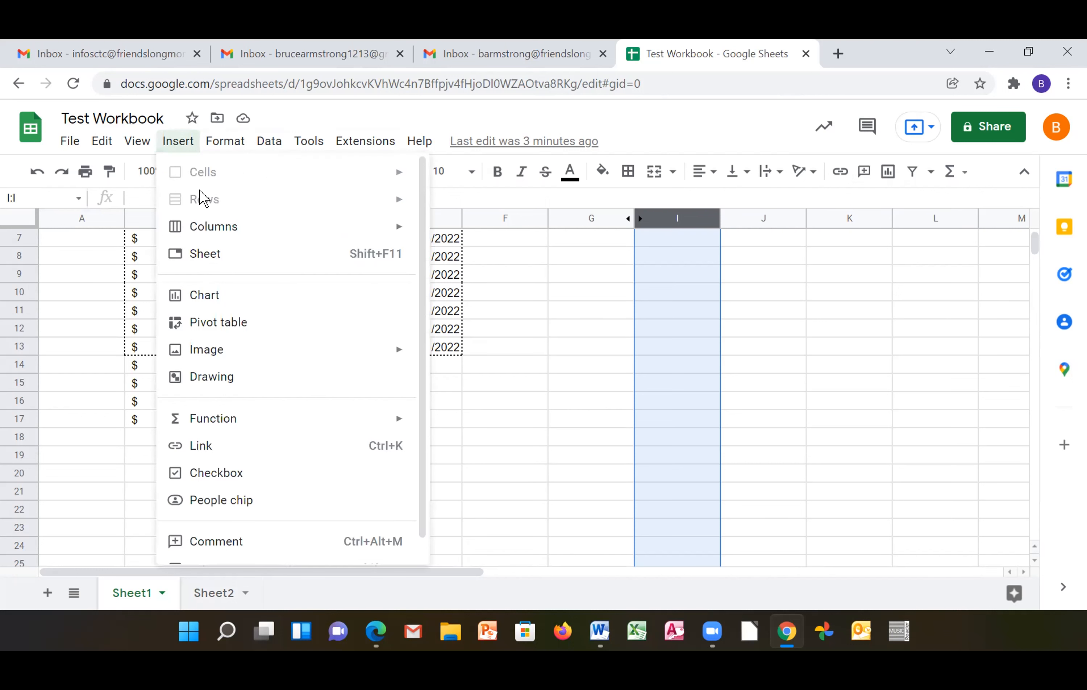
pyautogui.click(76, 295)
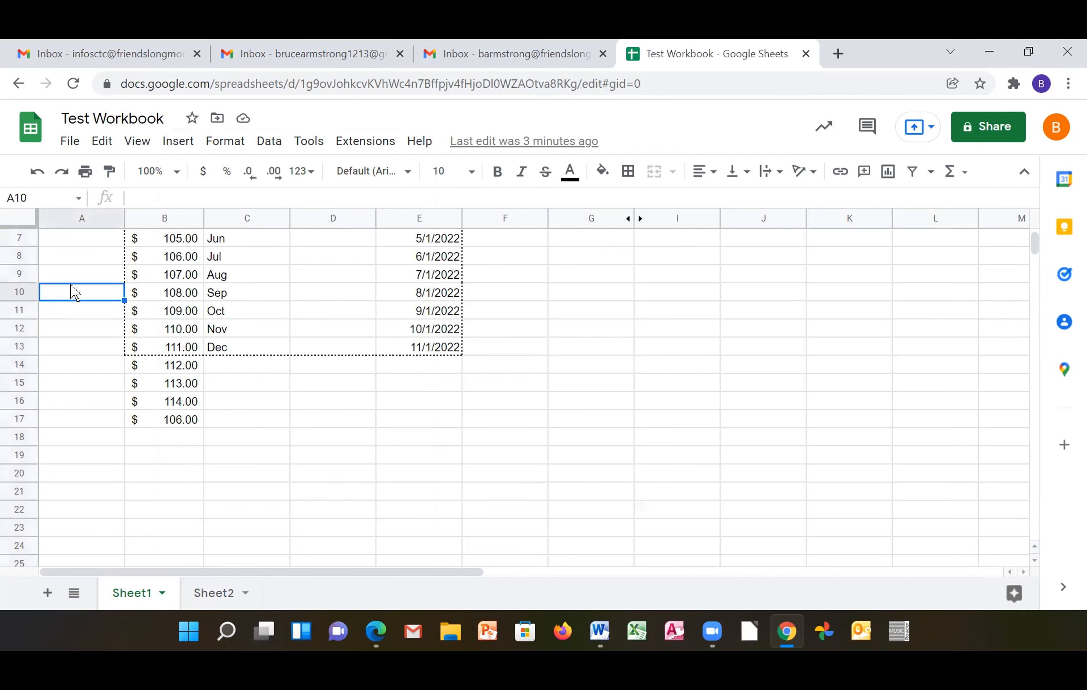
# - Insert a column chart of the amounts in cells B2:B15 on Sheet1
pyautogui.scroll(3, 145, 308)
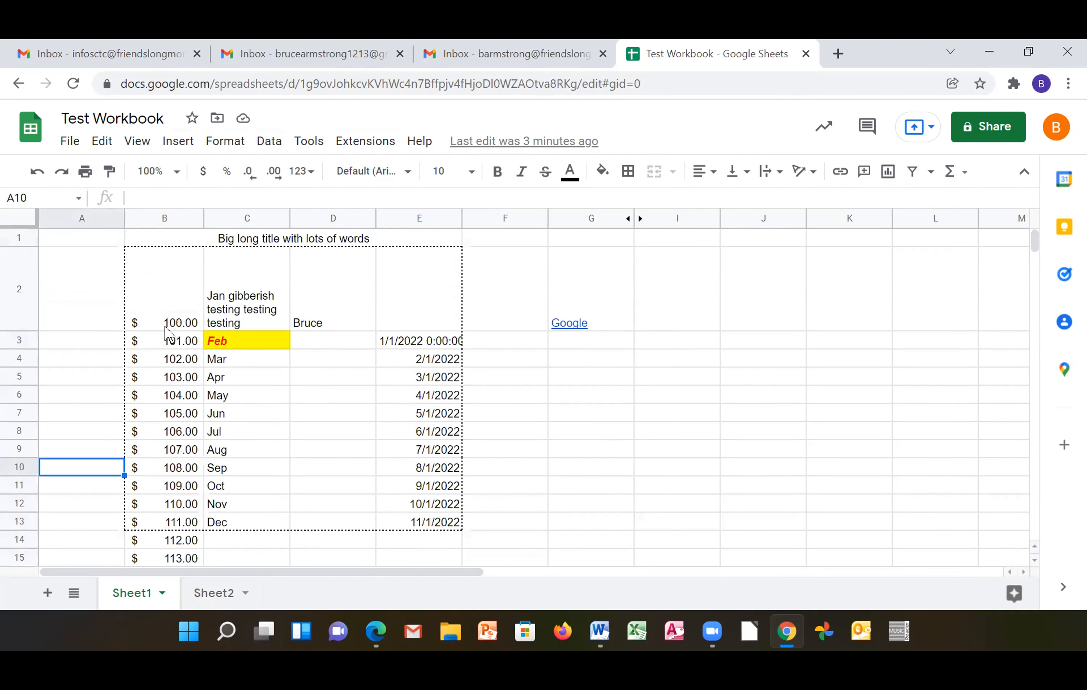
pyautogui.moveTo(166, 327); pyautogui.dragTo(158, 550)
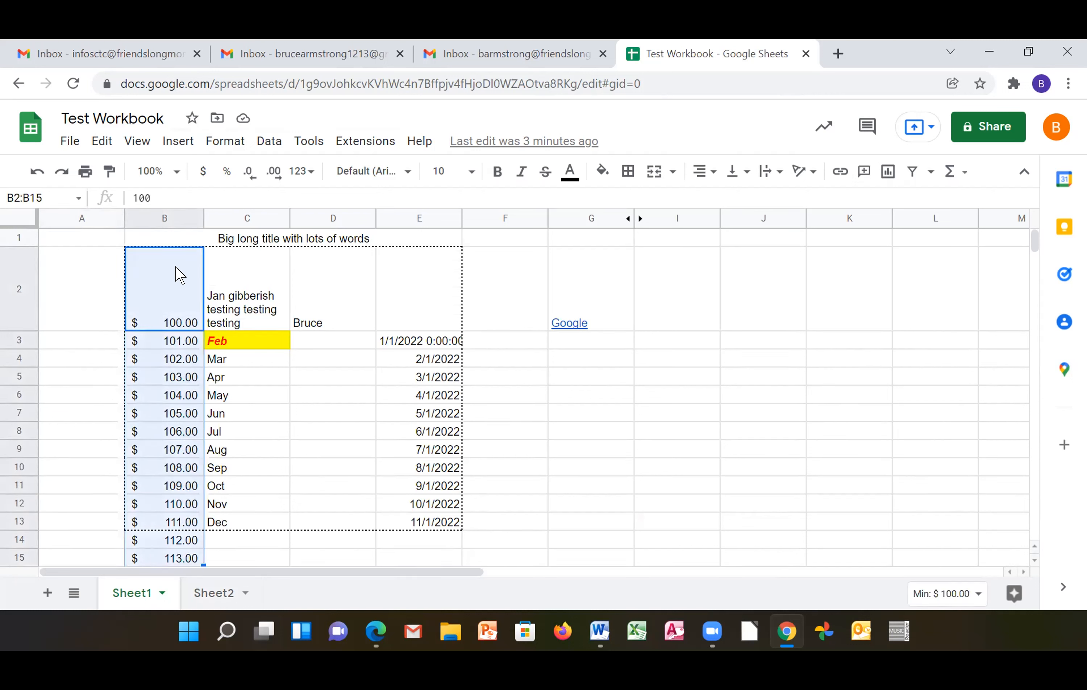
pyautogui.click(179, 142)
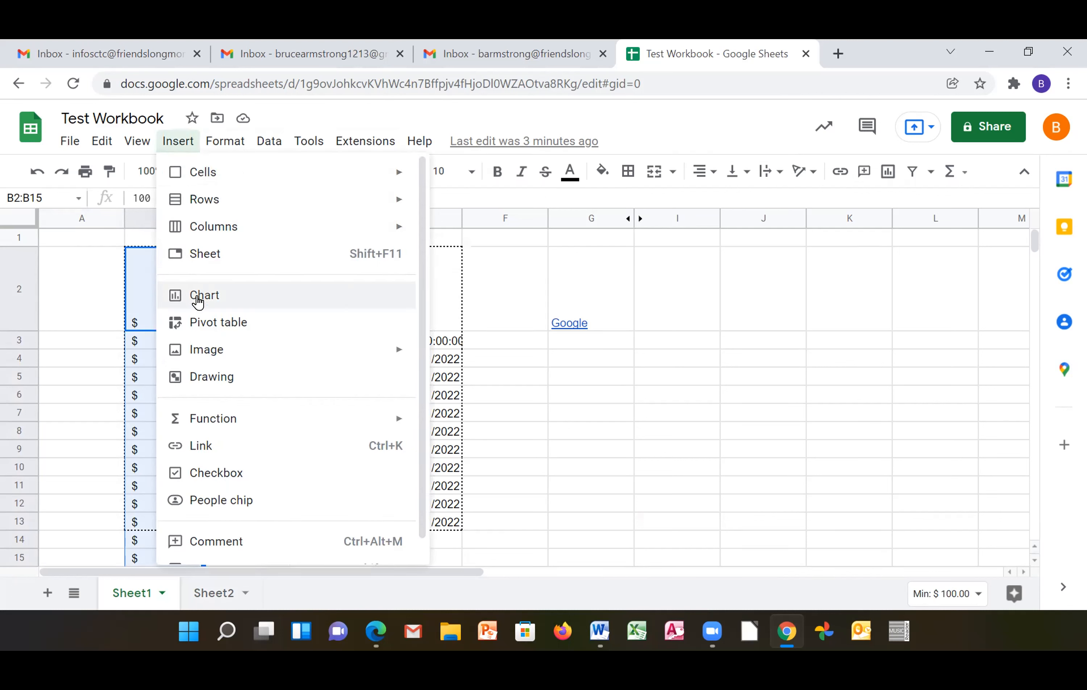
pyautogui.click(197, 302)
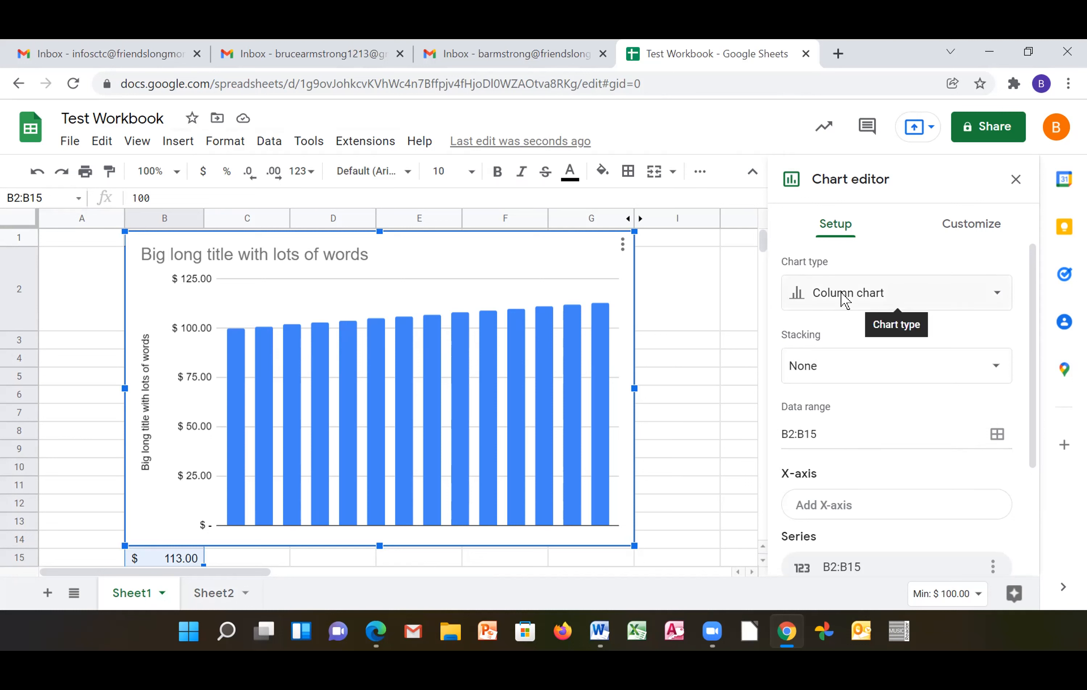
# - Examine the chart's setup options, including chart type, stacking, data range, X-axis, series and header settings
pyautogui.scroll(-1, 826, 492)
pyautogui.scroll(-2, 826, 492)
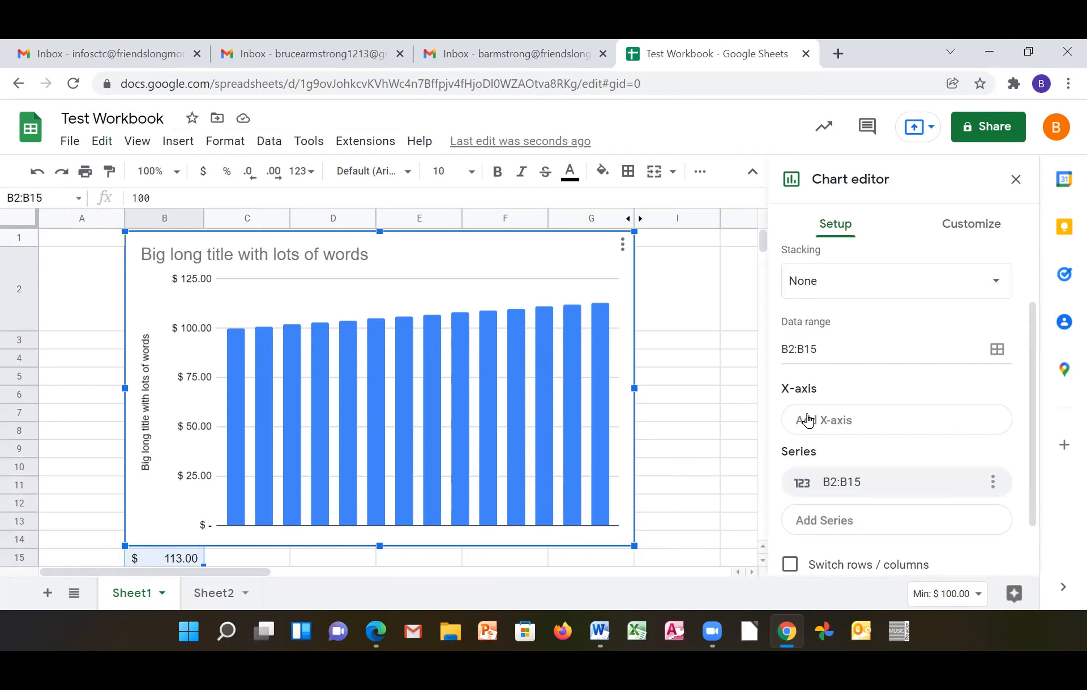
pyautogui.scroll(-2, 816, 531)
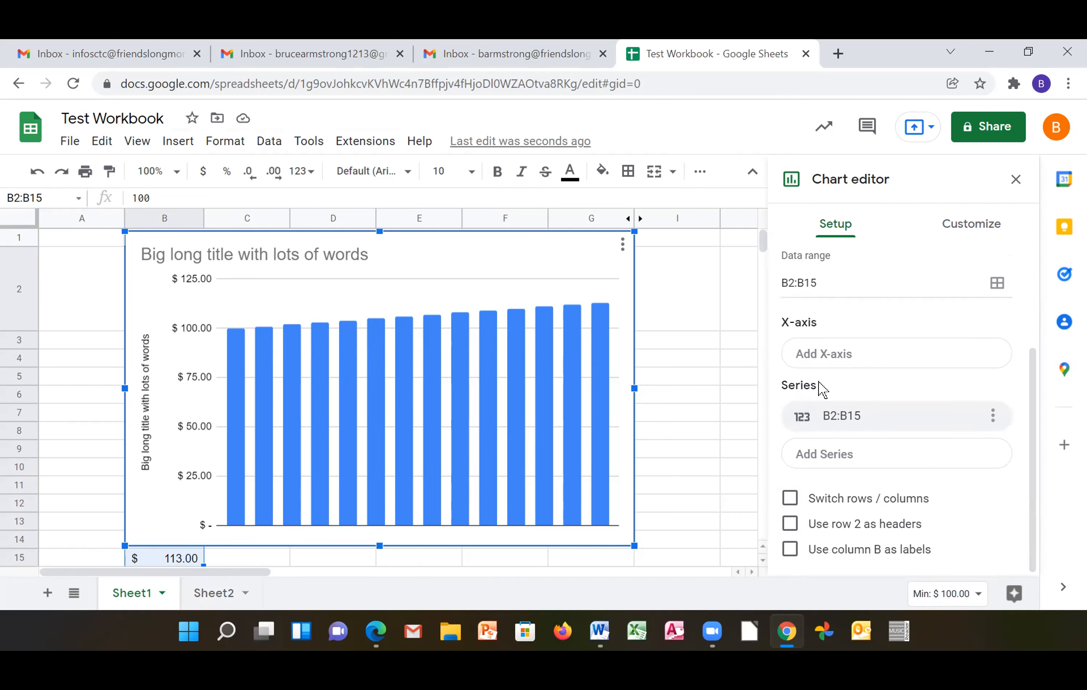
pyautogui.scroll(2, 818, 388)
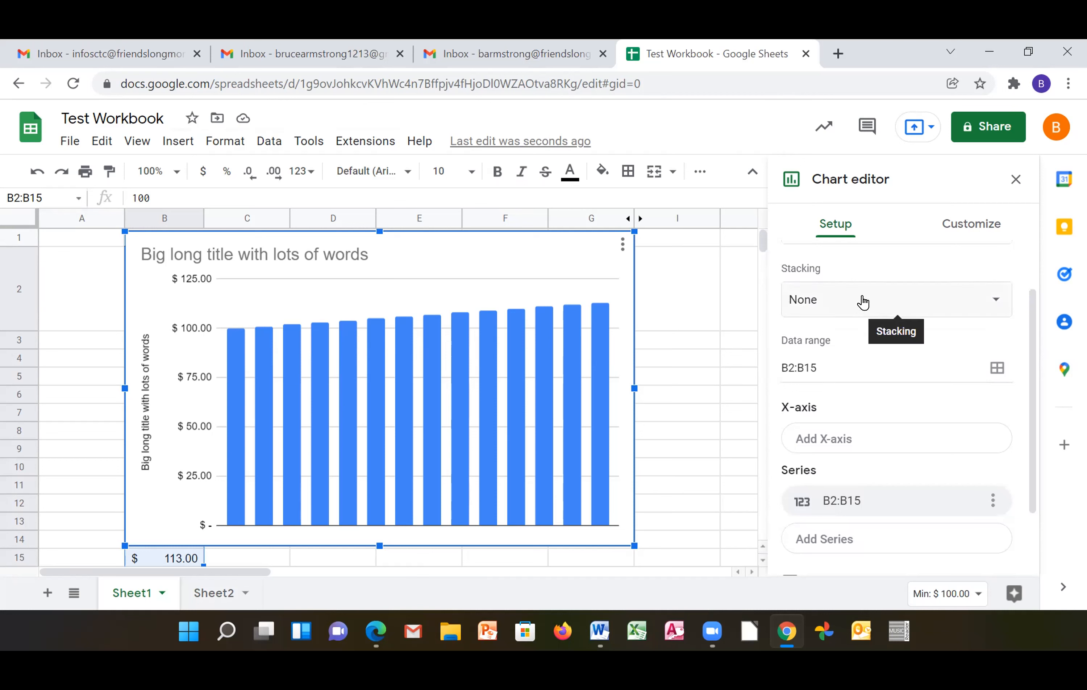
pyautogui.scroll(2, 866, 272)
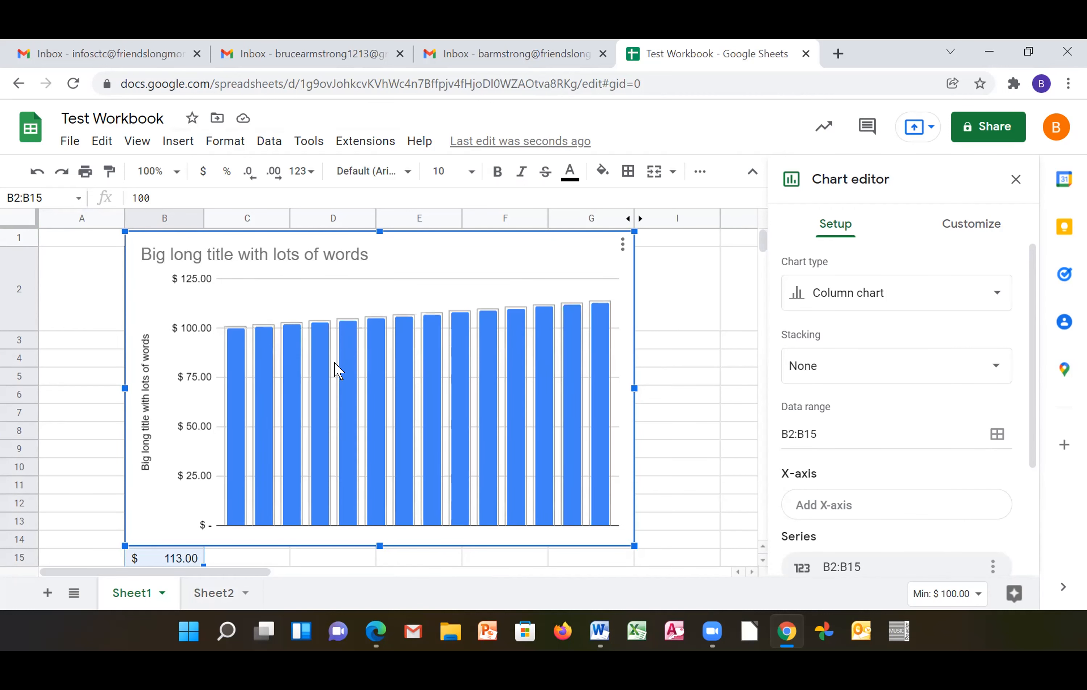
pyautogui.scroll(-4, 808, 424)
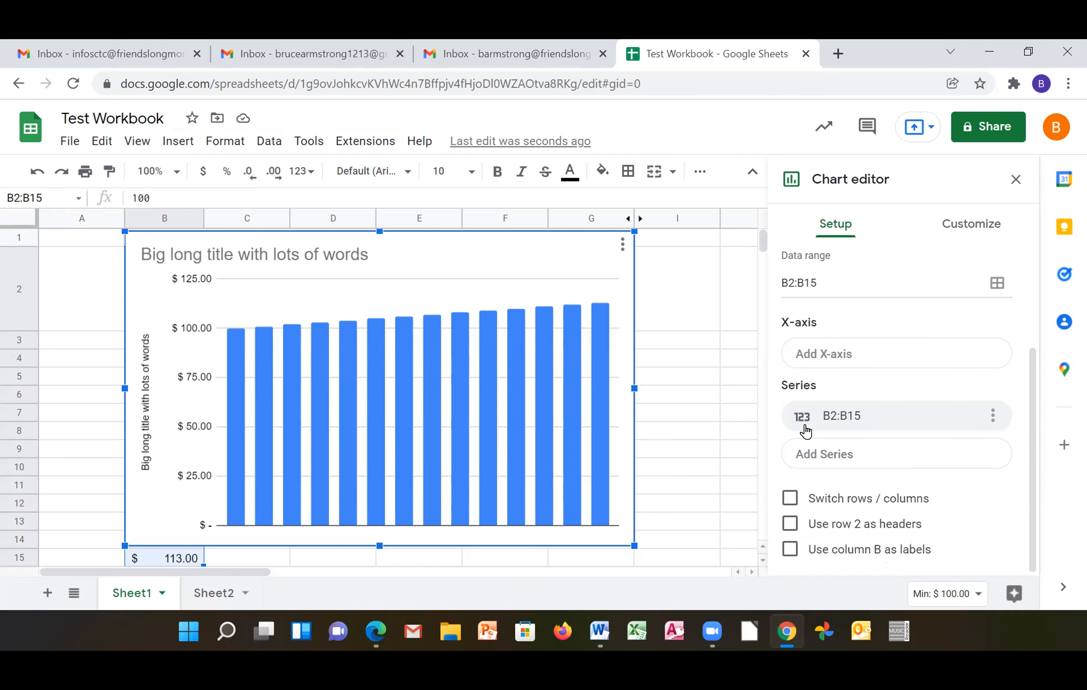
pyautogui.scroll(2, 803, 431)
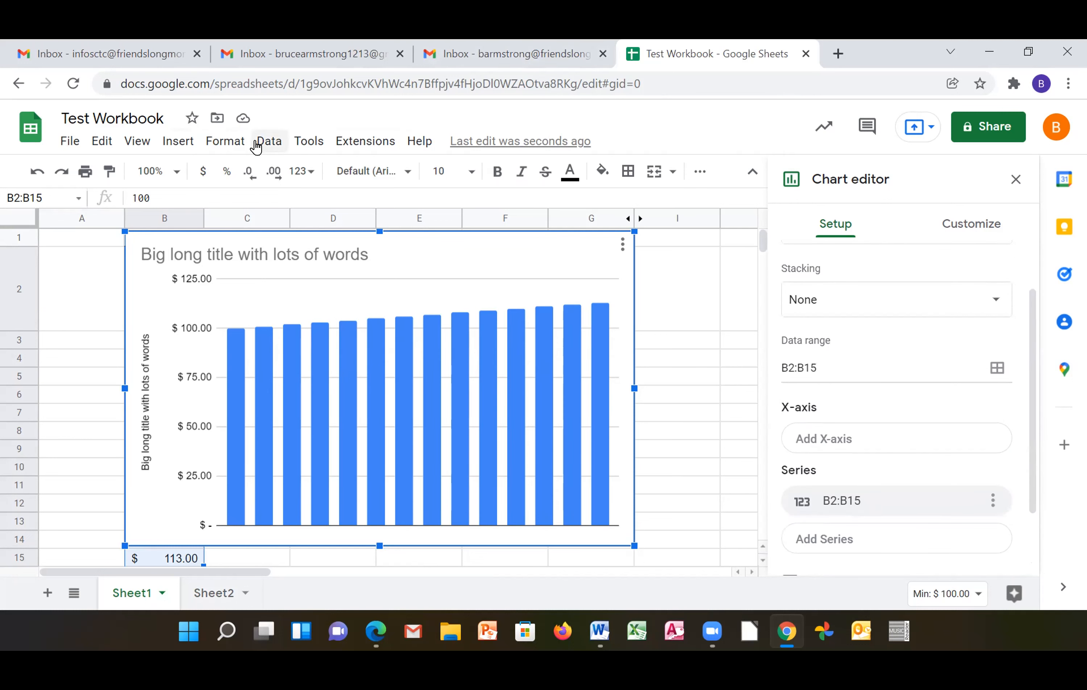
# - Review the available data commands, such as sorting, filters and data cleanup, and the spelling and form tools, then leave the chart editor
pyautogui.click(267, 143)
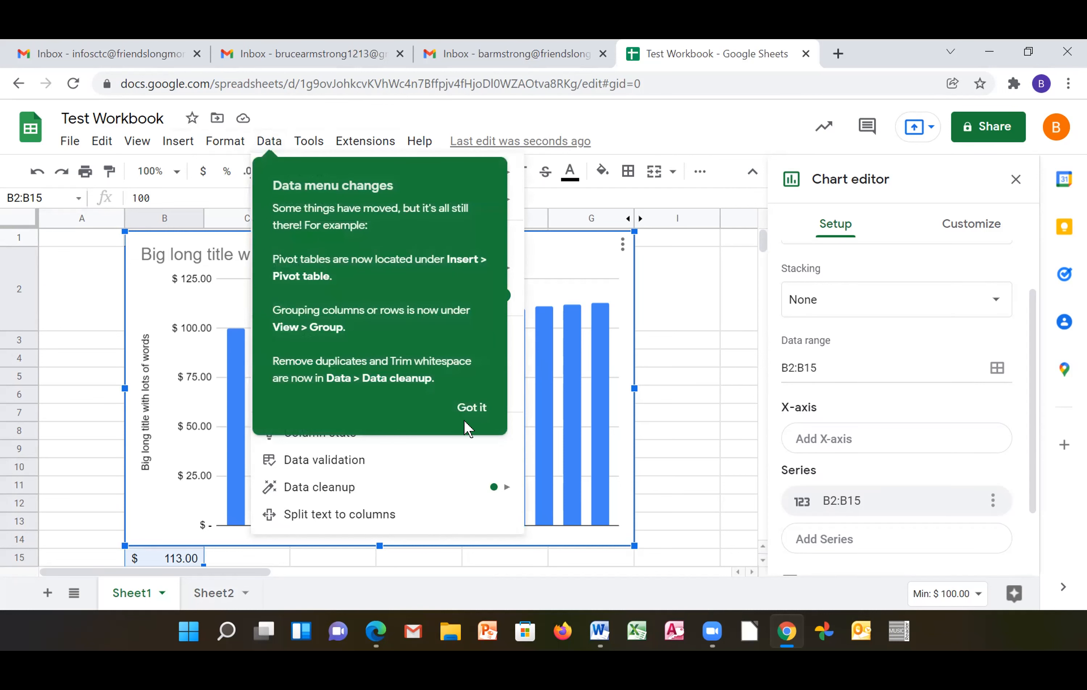
pyautogui.click(470, 405)
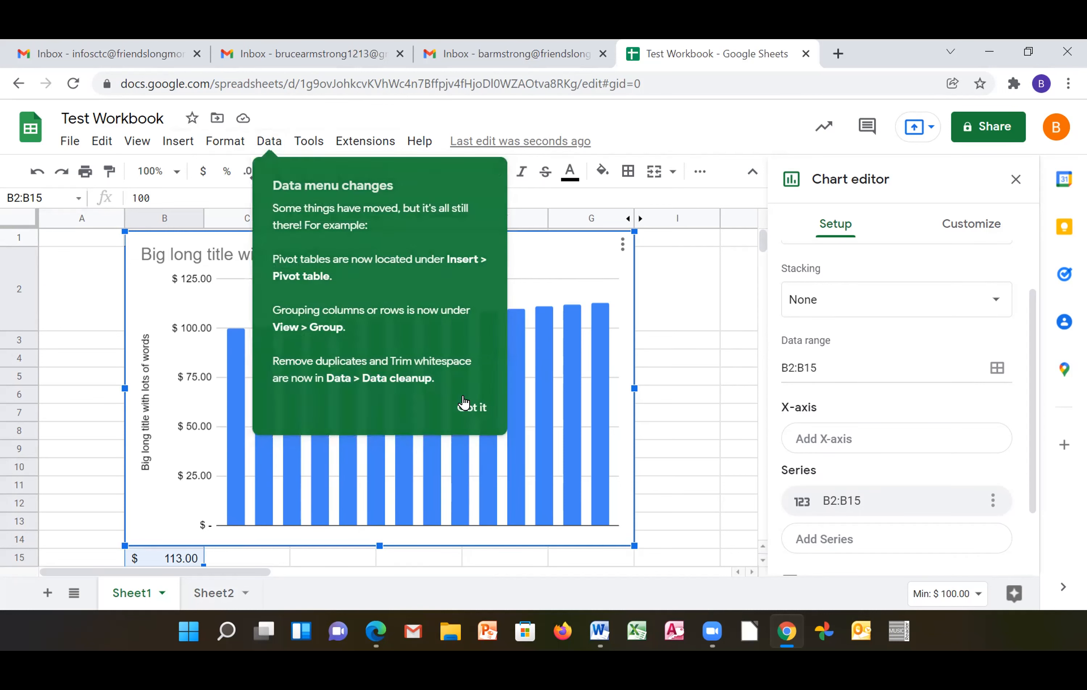
pyautogui.click(269, 140)
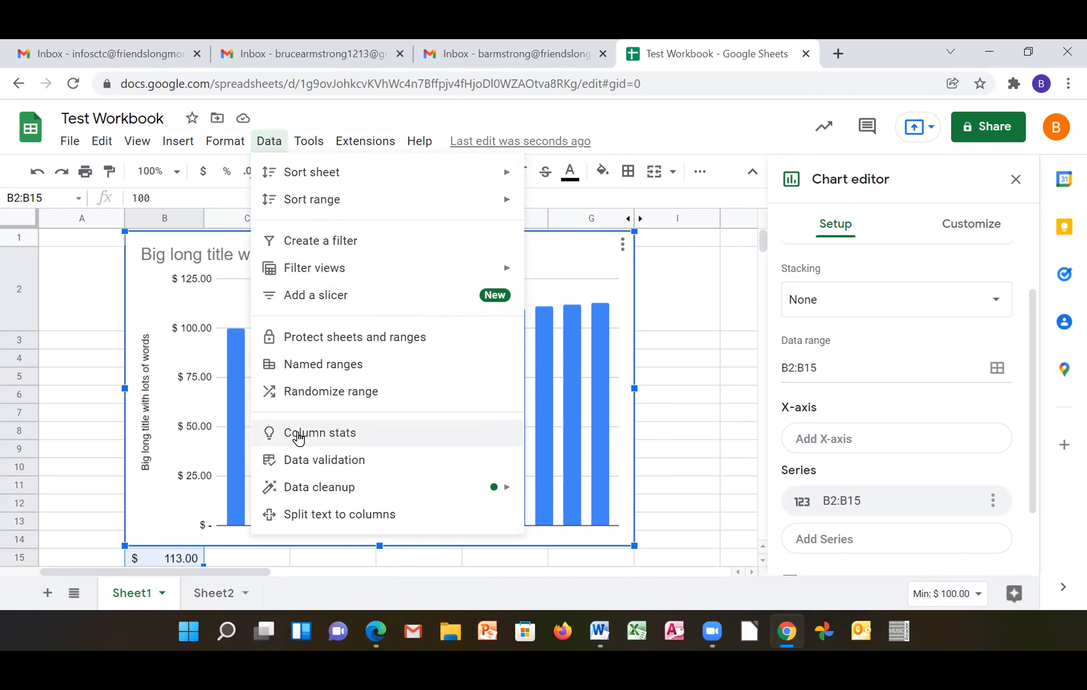
pyautogui.moveTo(294, 485)
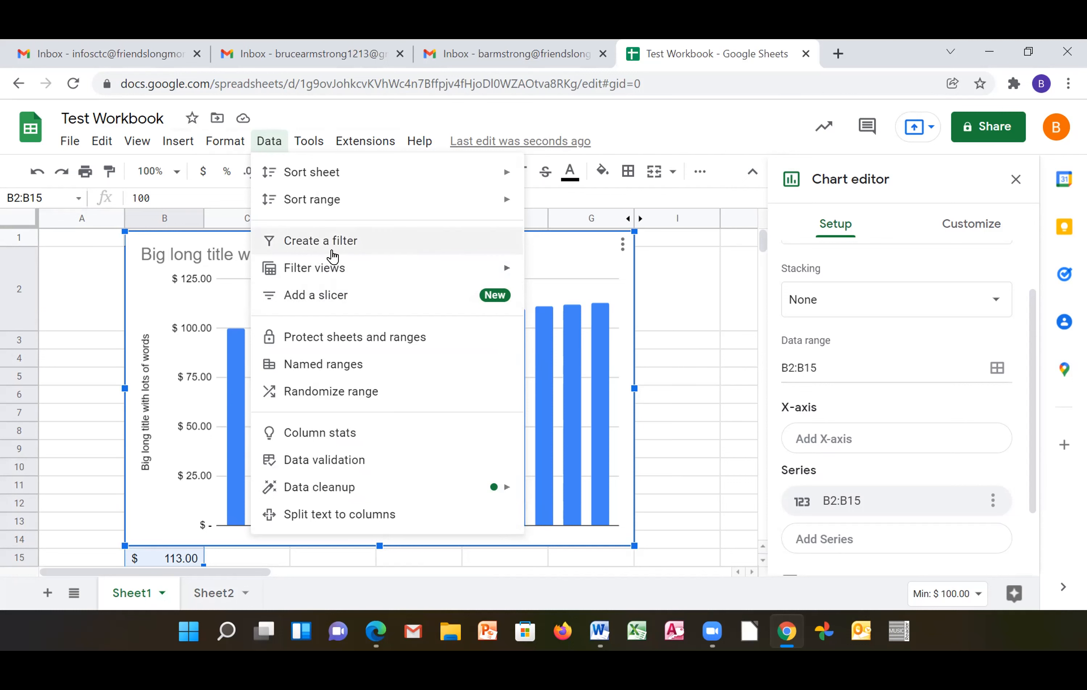
pyautogui.moveTo(308, 144)
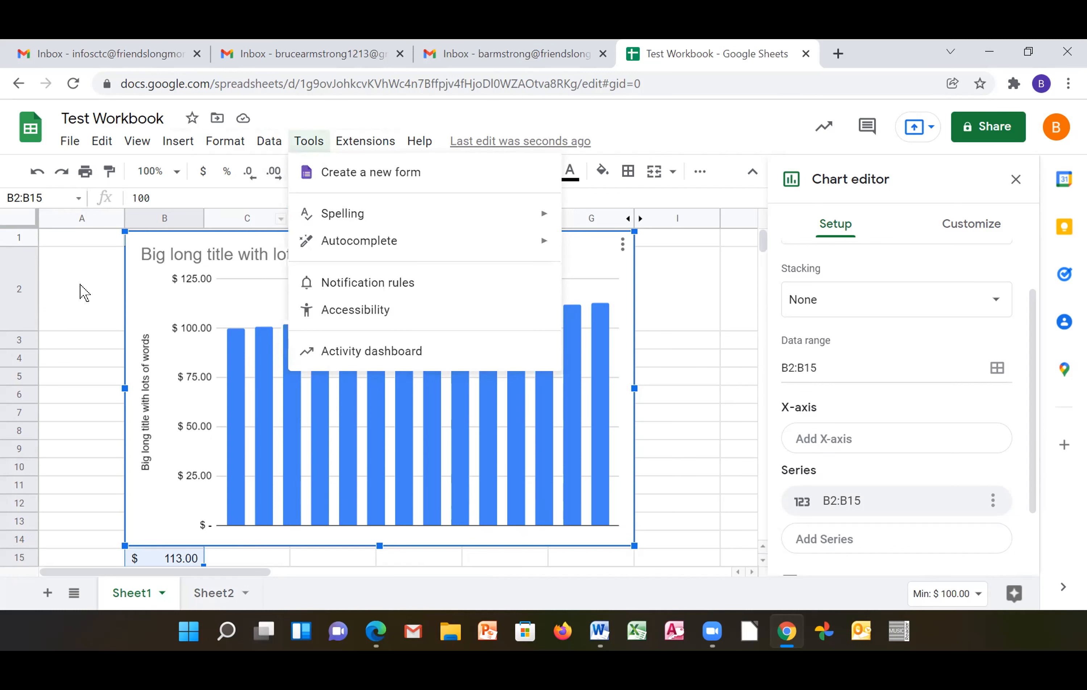
pyautogui.click(79, 292)
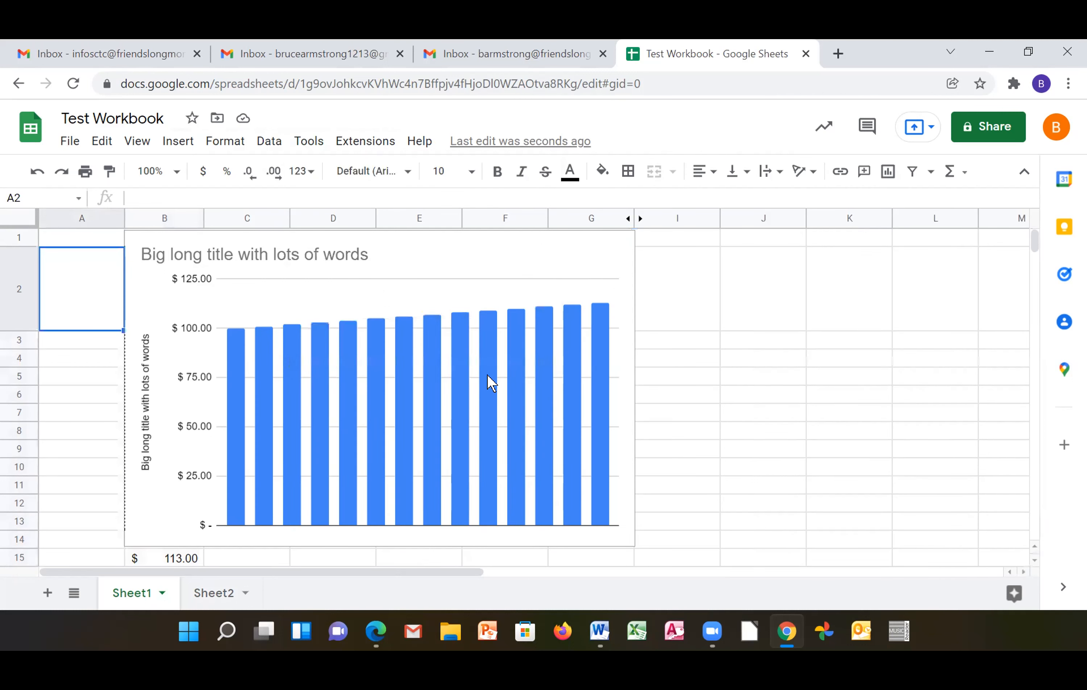